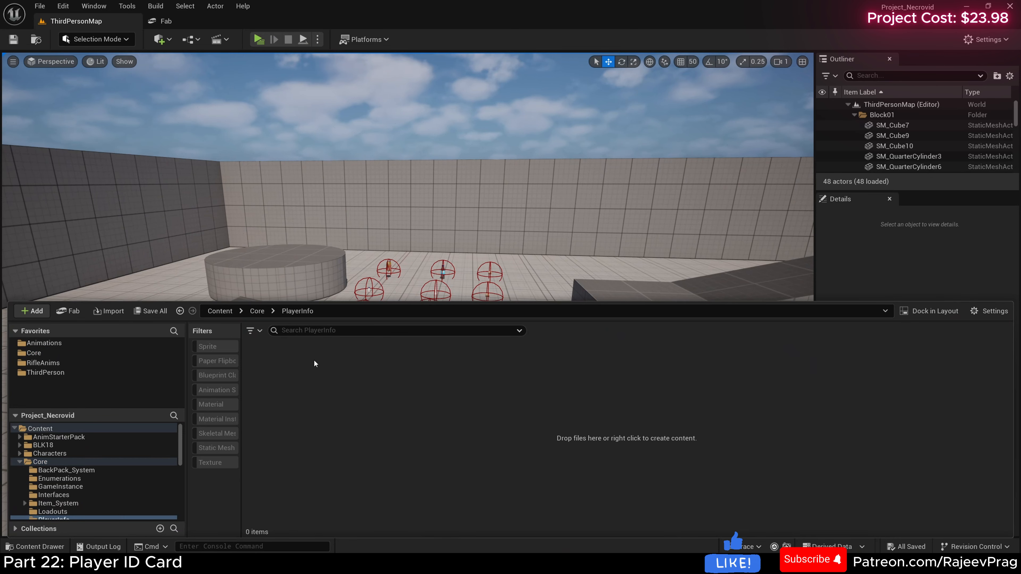
Step: Create a Structure asset named S_PlayerInfo in the PlayerInfo folder
right_click(313, 400)
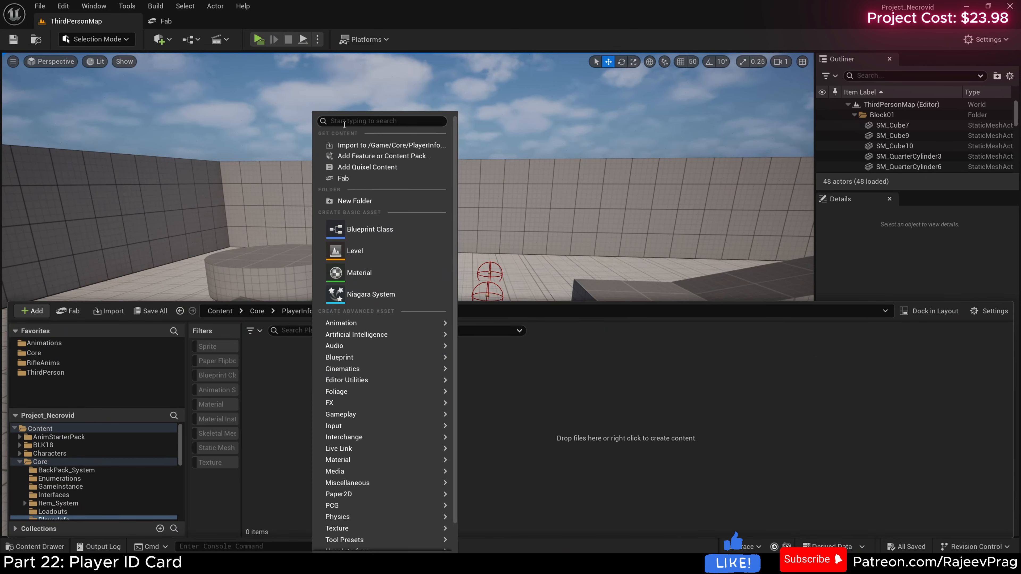
type("stru")
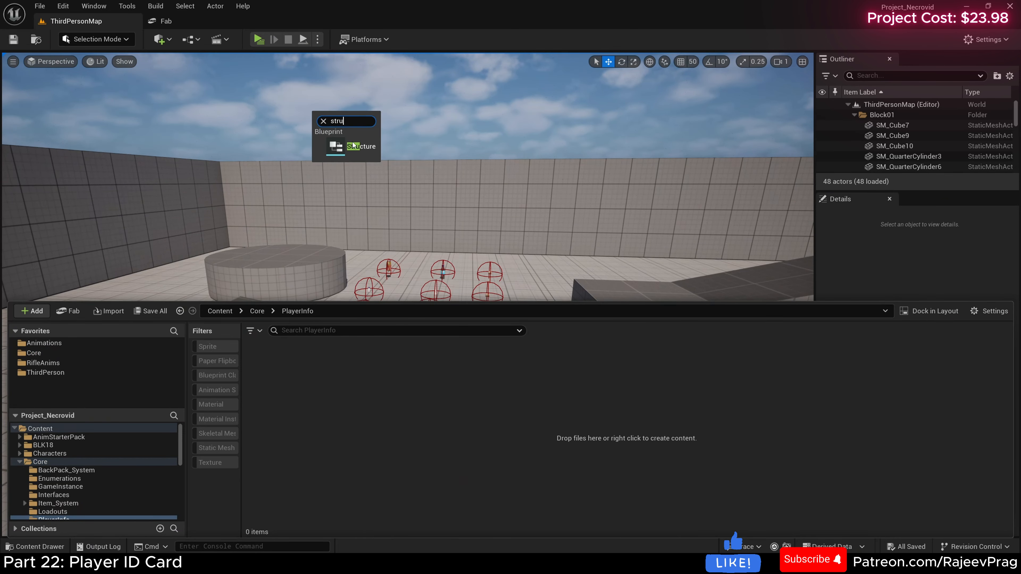
left_click(356, 151)
type("S_")
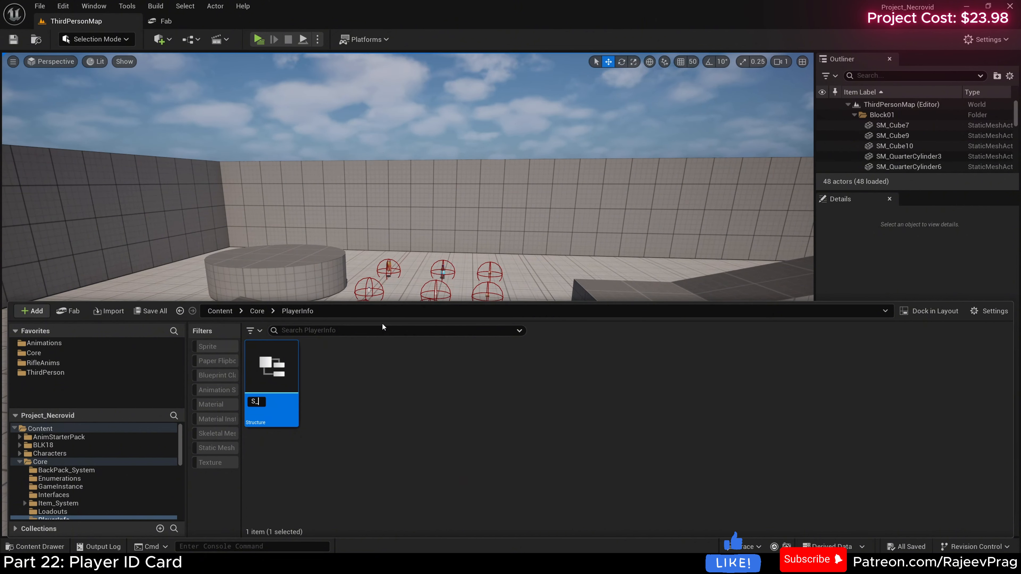
type("PlayerInfo")
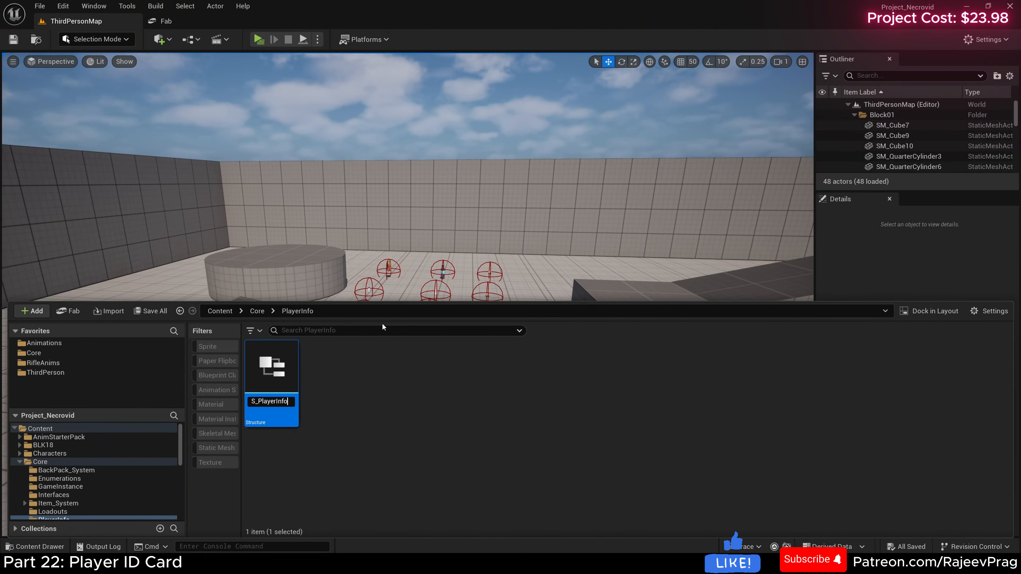
key("Return")
Step: Open S_PlayerInfo and rename its first variable Name, with the variable type set to Name
double_click(286, 372)
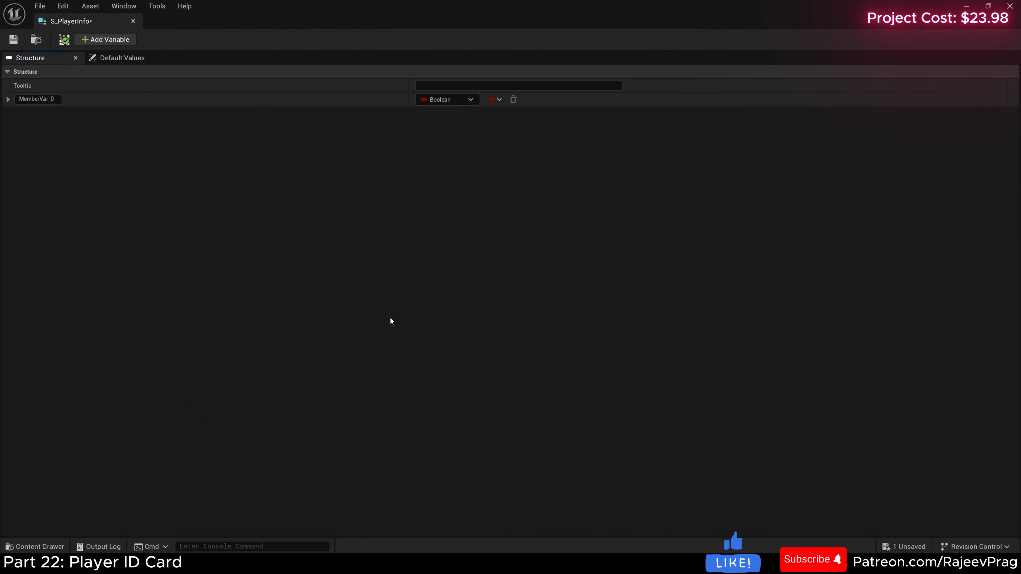
left_click(57, 100)
type("Name")
left_click(438, 100)
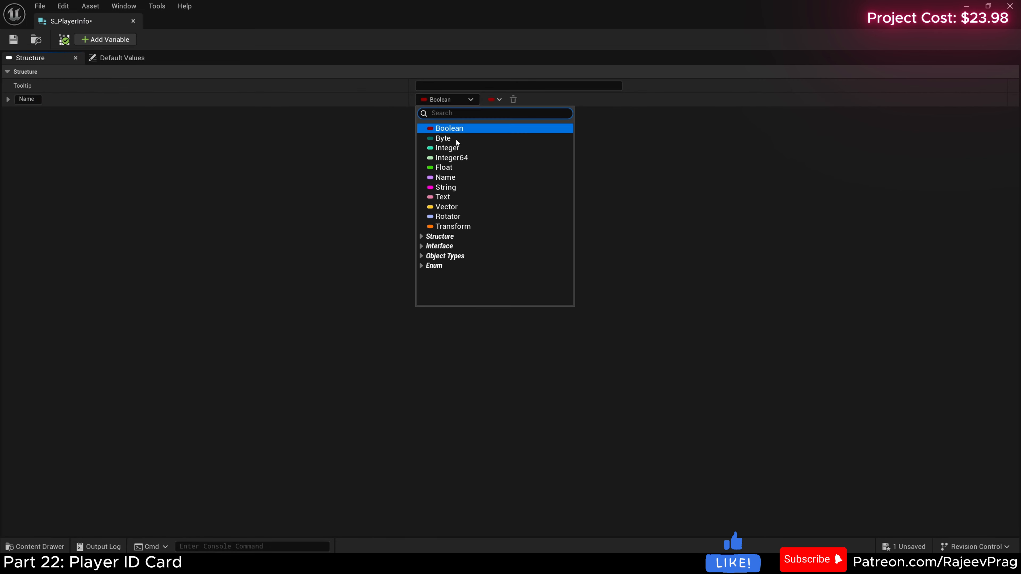
left_click(445, 177)
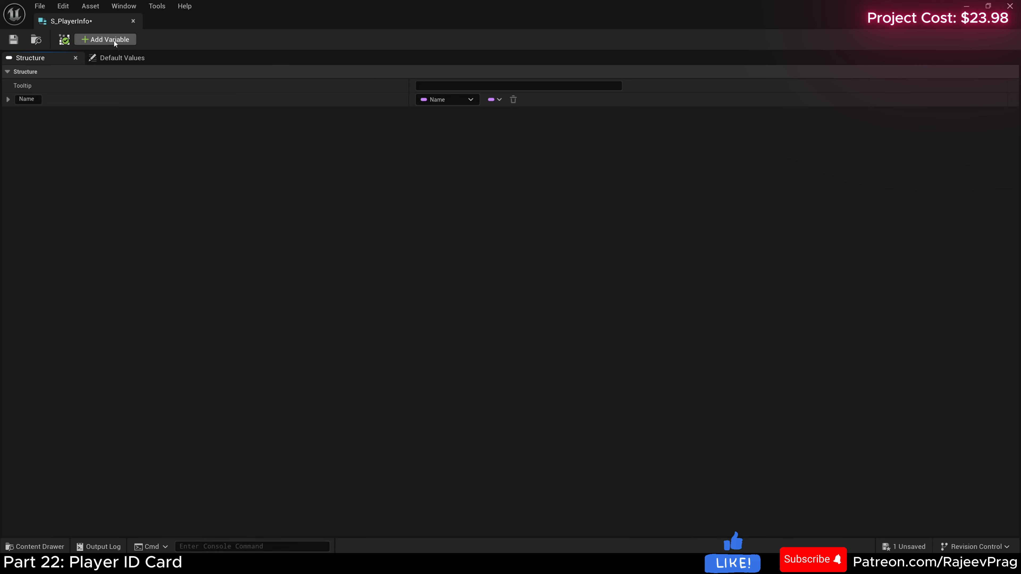
Step: Add a second variable named Level to the structure and set its type to Integer
left_click(113, 41)
double_click(55, 113)
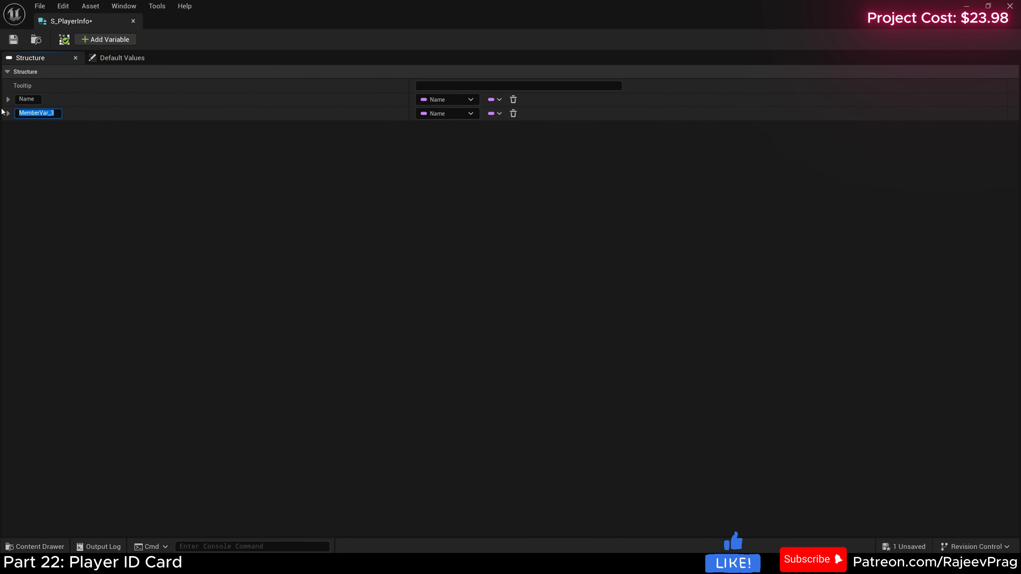
type("Level")
key("Return")
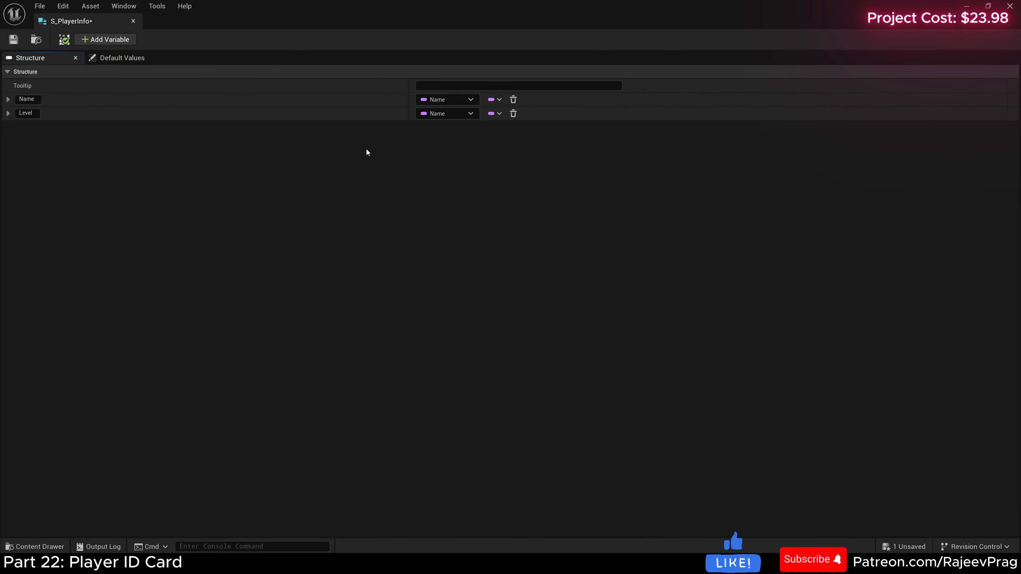
left_click(428, 114)
left_click(442, 165)
Step: Add a variable named Portrait of type Texture 2D Object Reference, then save and close the structure
left_click(105, 39)
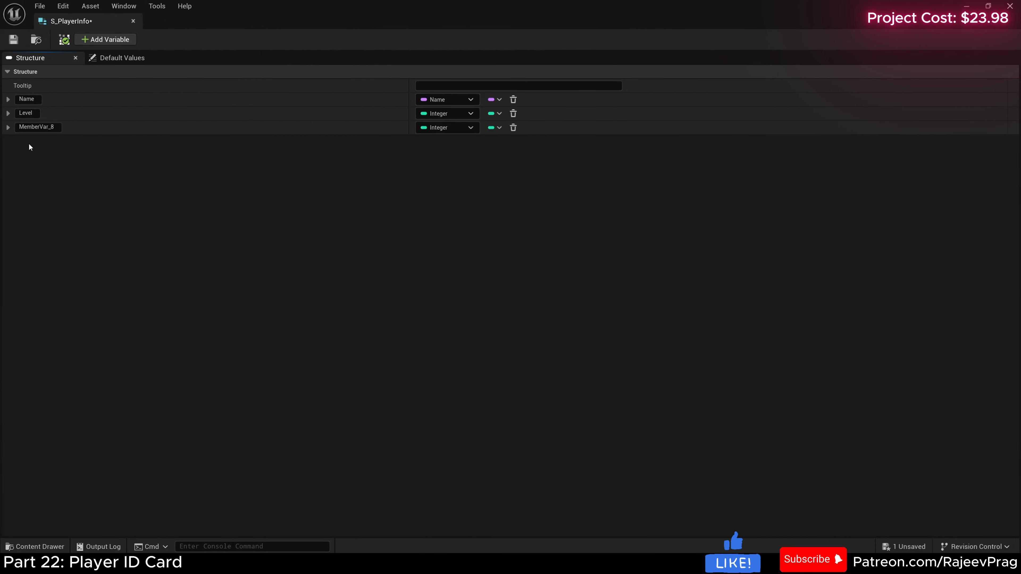
double_click(53, 127)
type("Portrait")
key("Return")
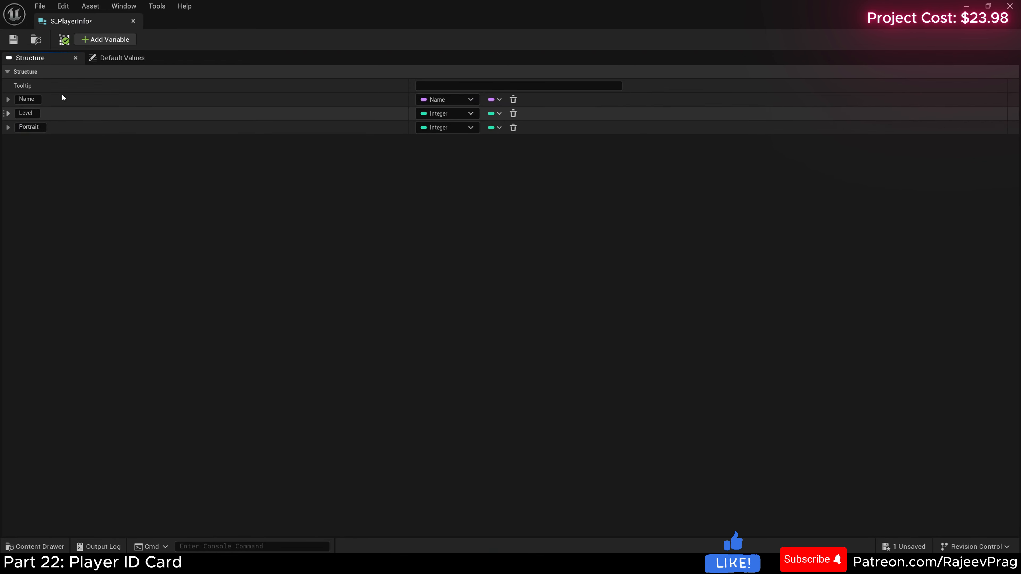
left_click(454, 127)
type("text")
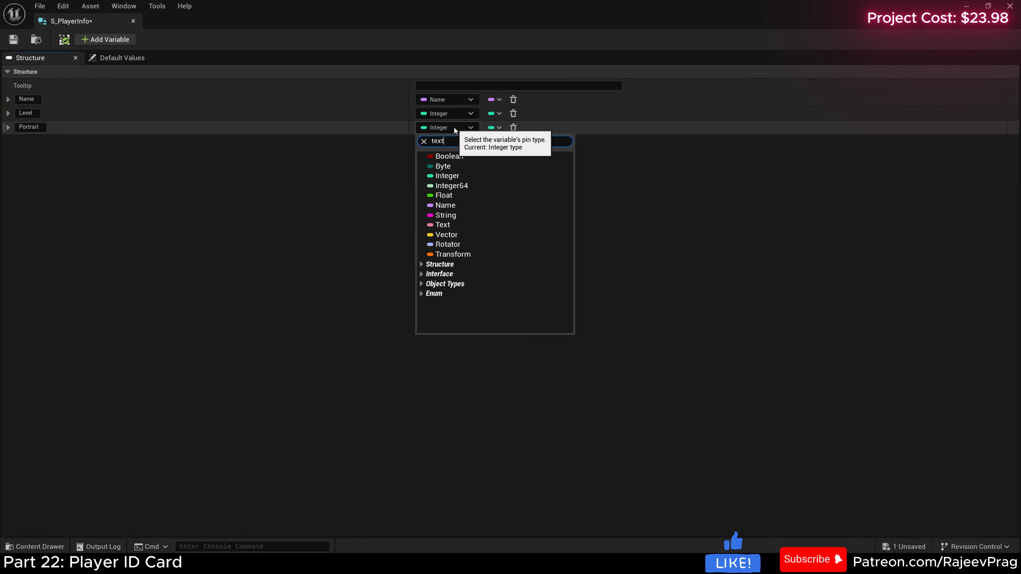
type("ure 2d")
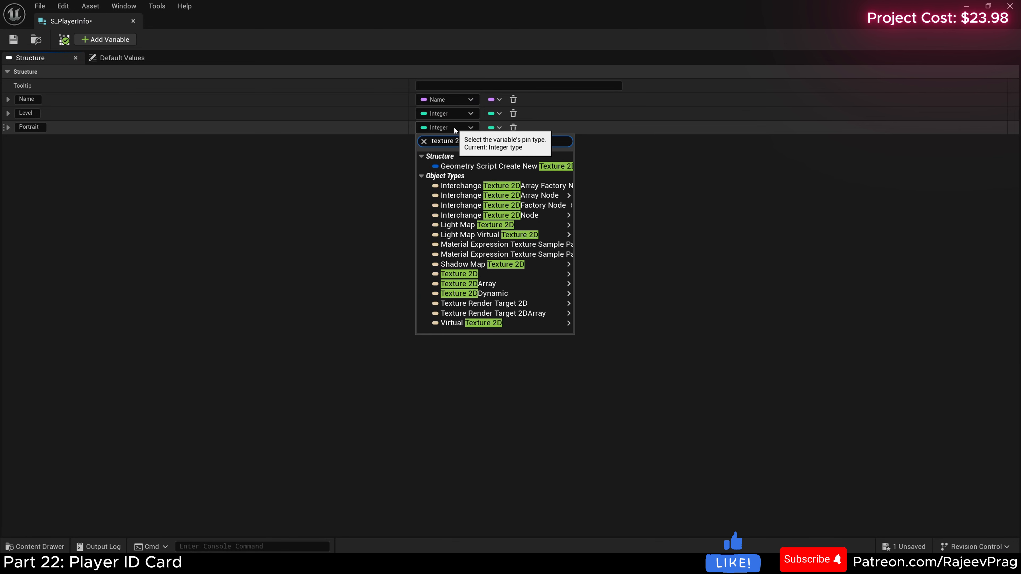
mouse_move(502, 274)
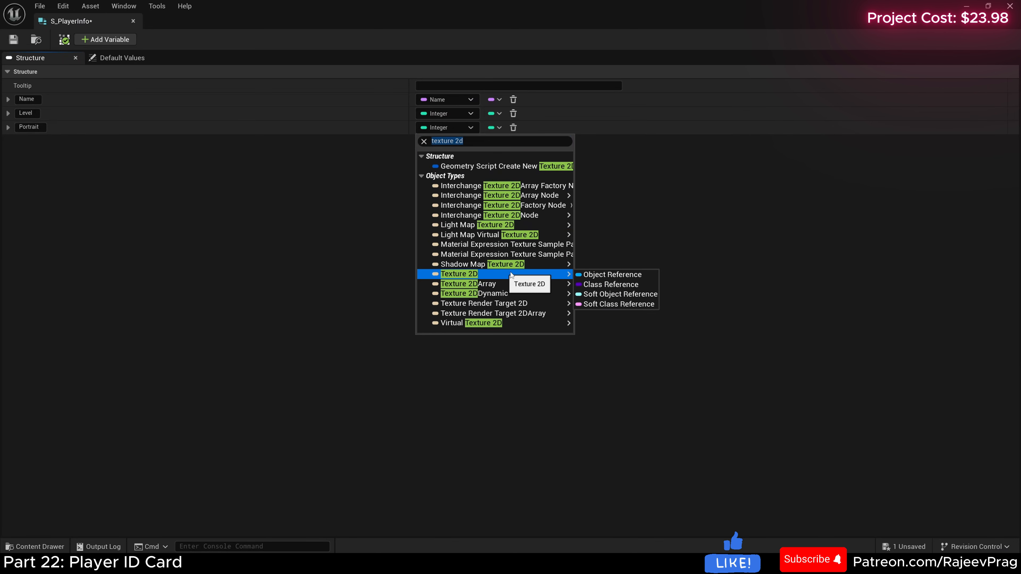
left_click(607, 275)
left_click(13, 39)
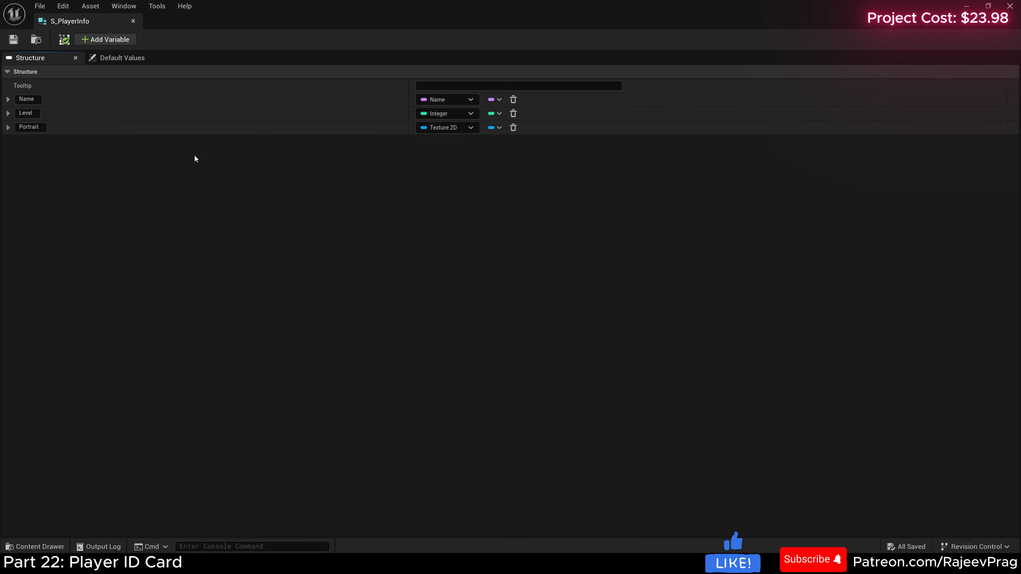
left_click(133, 21)
Step: Create a Data Table named DT_PlayerInfo in the PlayerInfo folder, using S_PlayerInfo as the row structure
left_click(35, 547)
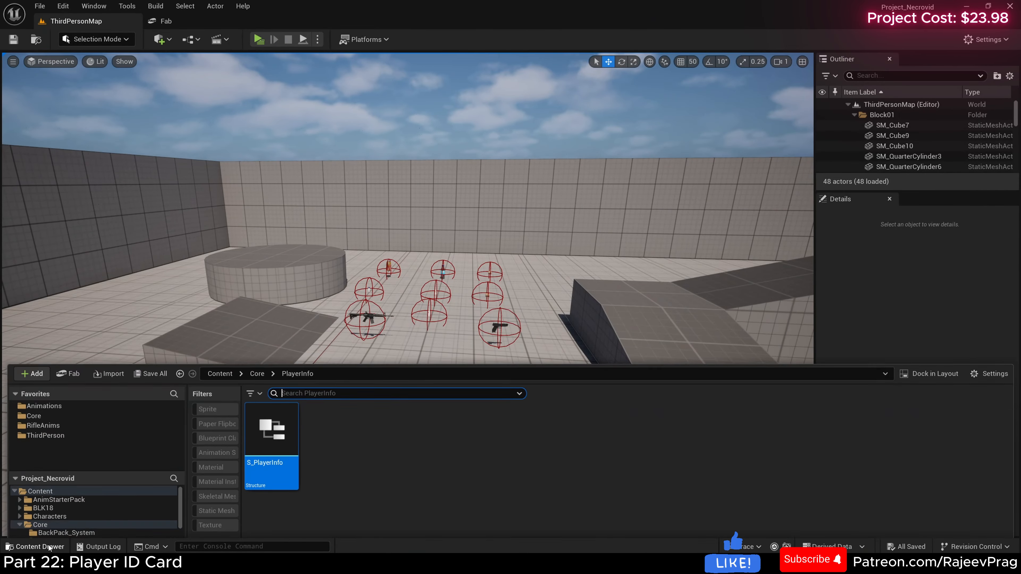
right_click(337, 404)
mouse_move(352, 386)
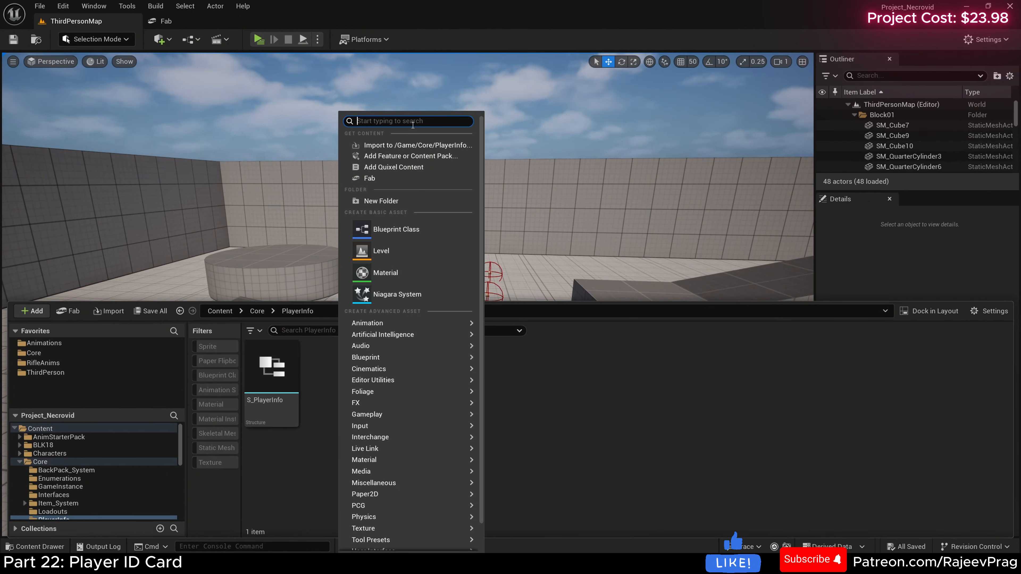
type("data")
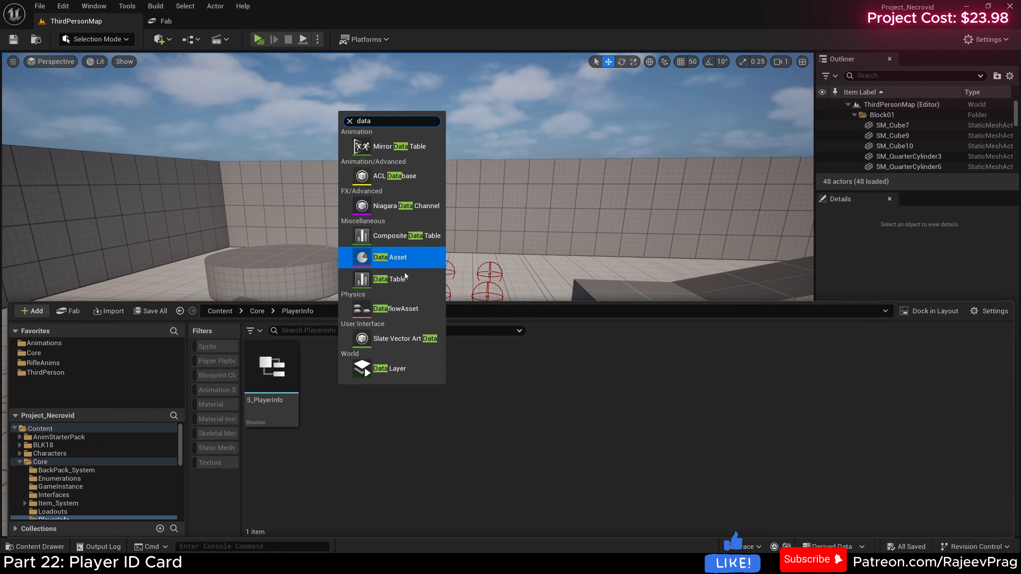
left_click(405, 281)
left_click(494, 281)
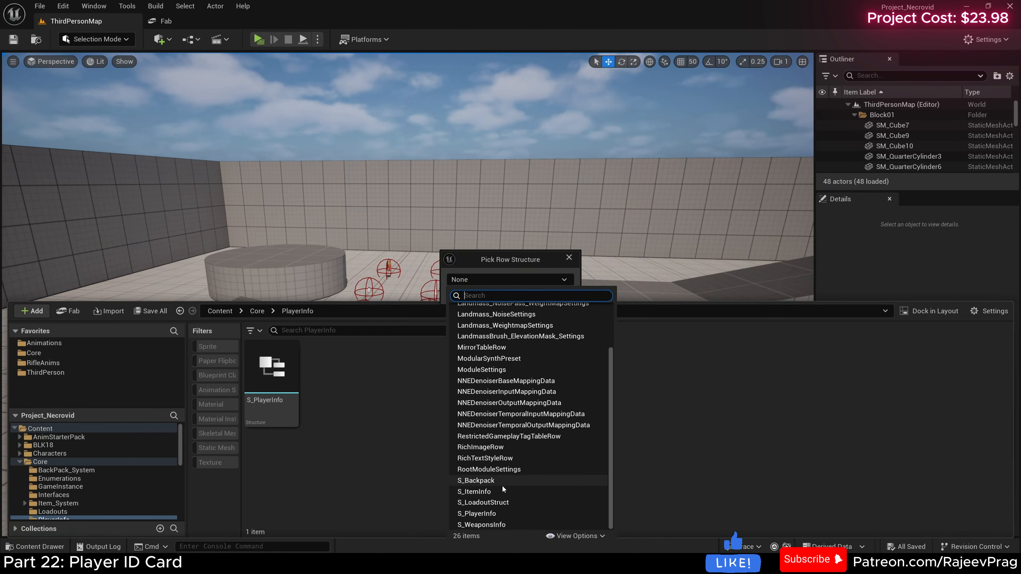
left_click(487, 513)
left_click(535, 290)
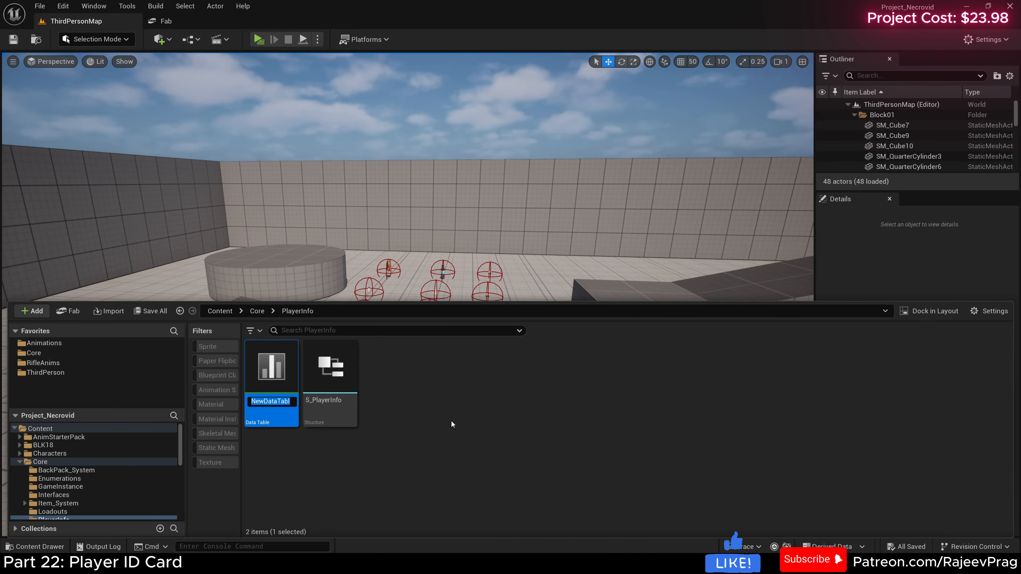
type("DT_PlayerInfo")
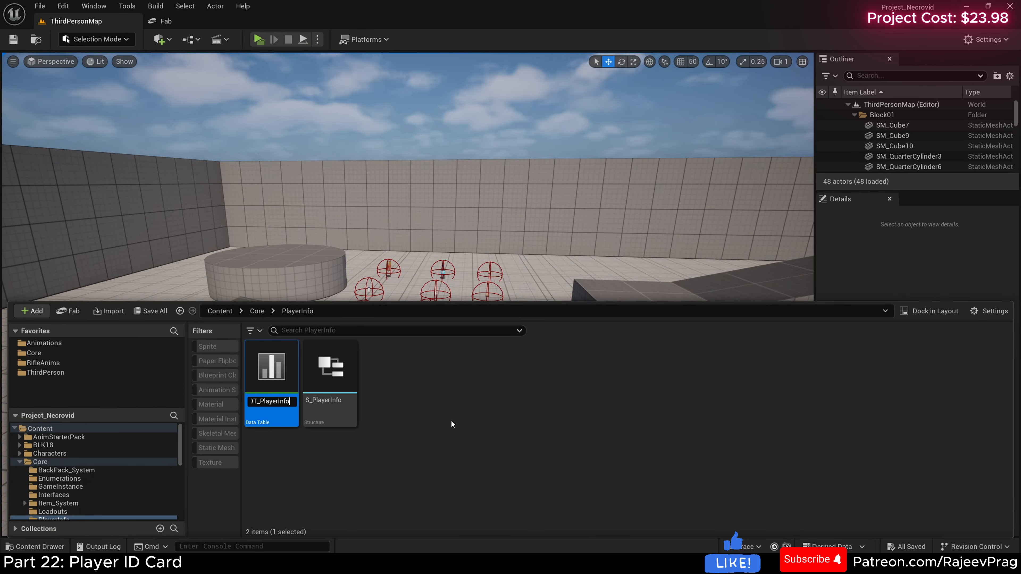
key("Return")
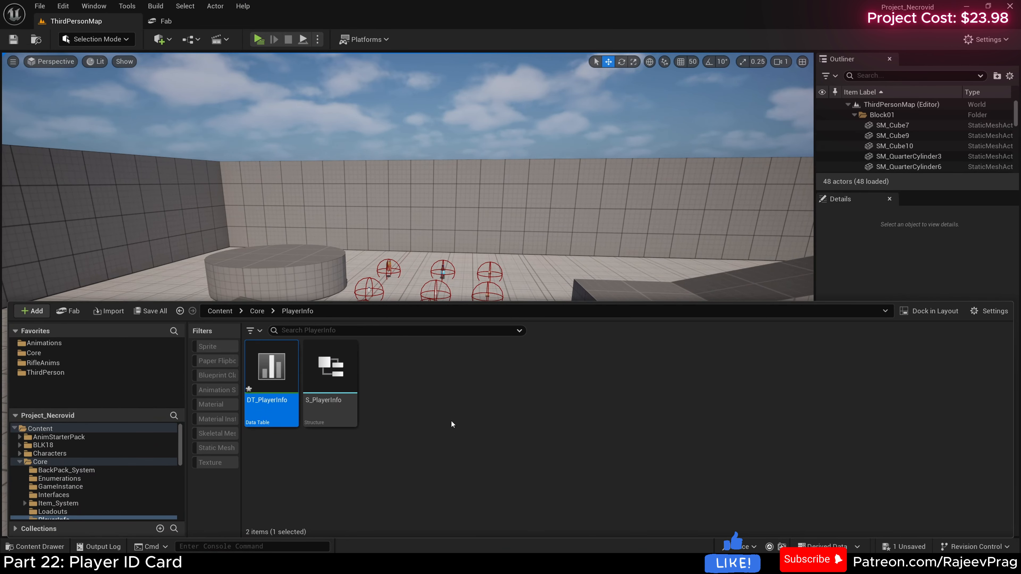
Step: Open DT_PlayerInfo, add a row and name the row with the character's first name
double_click(276, 381)
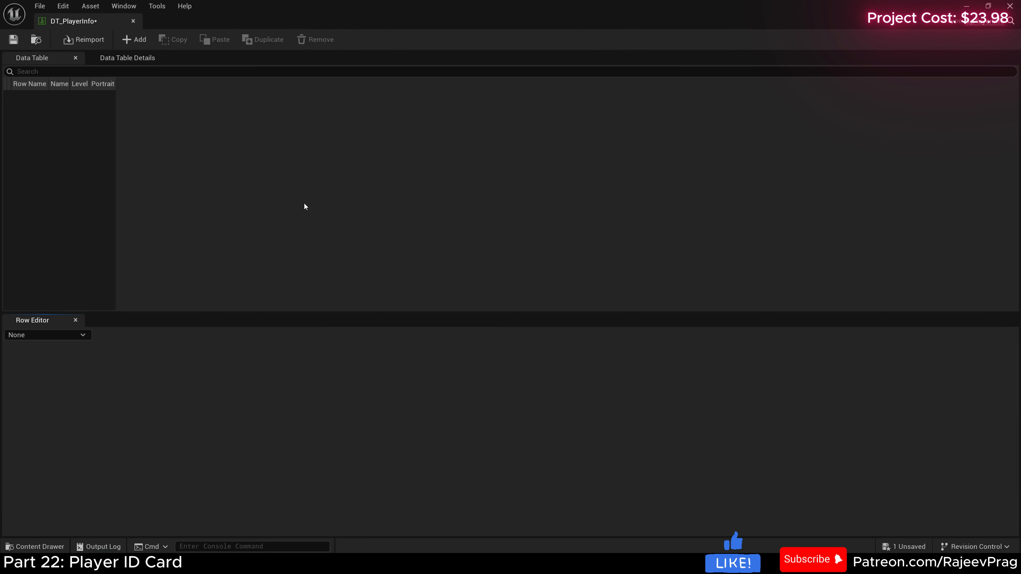
left_click(134, 40)
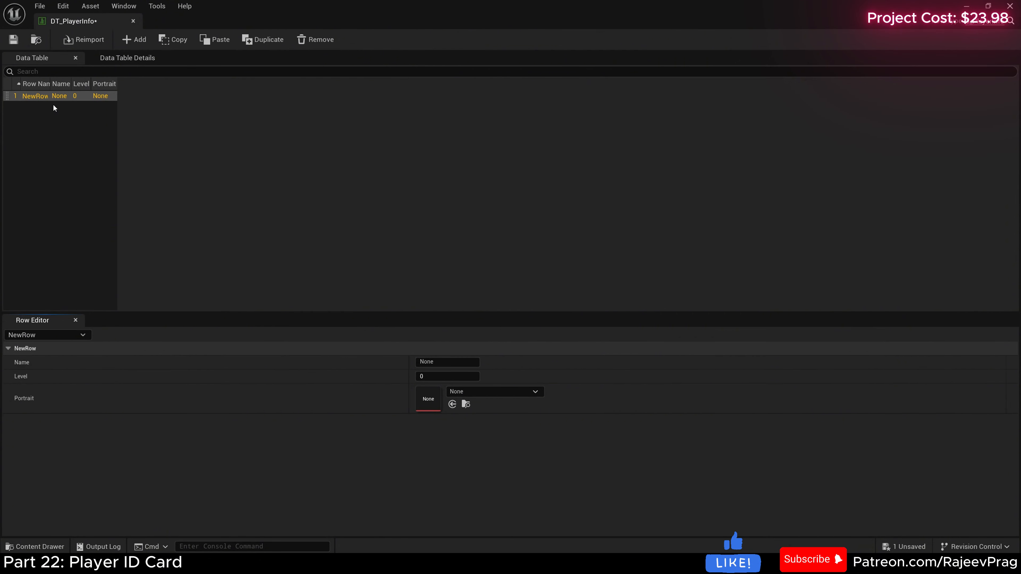
double_click(31, 97)
type("C")
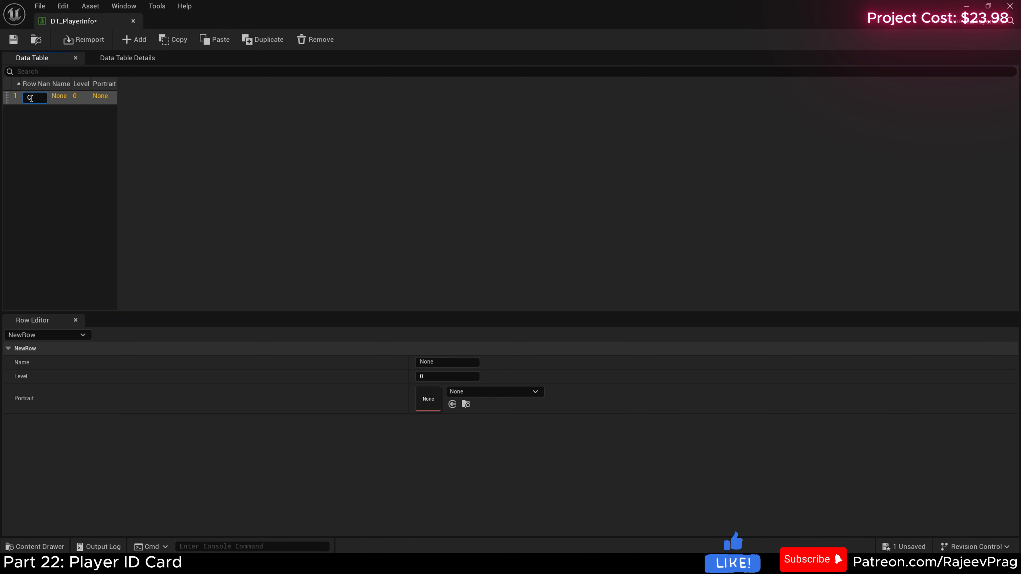
type("hirs")
key("Return")
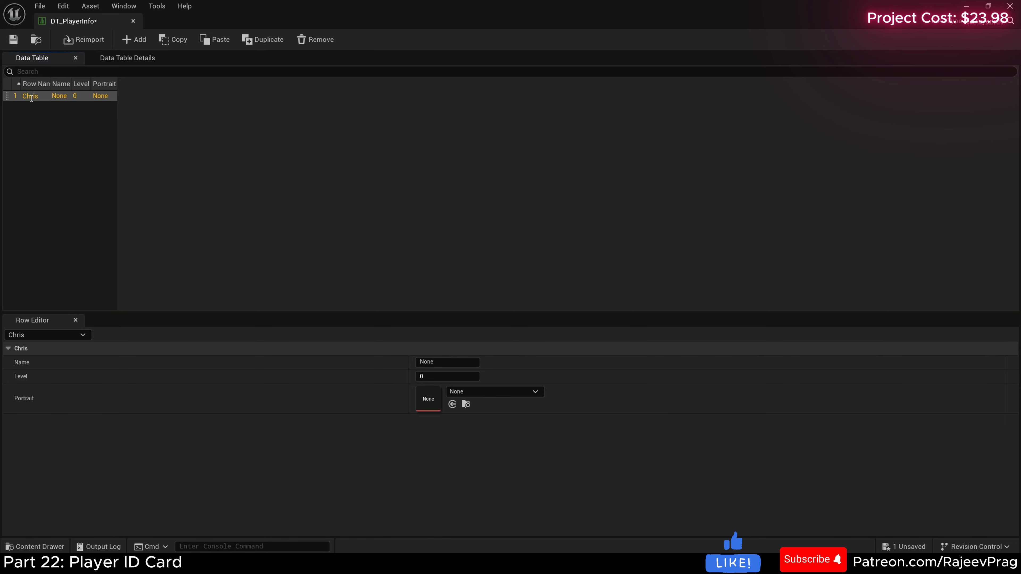
Step: Enter the character's full name as the new row's Name value
left_click(374, 360)
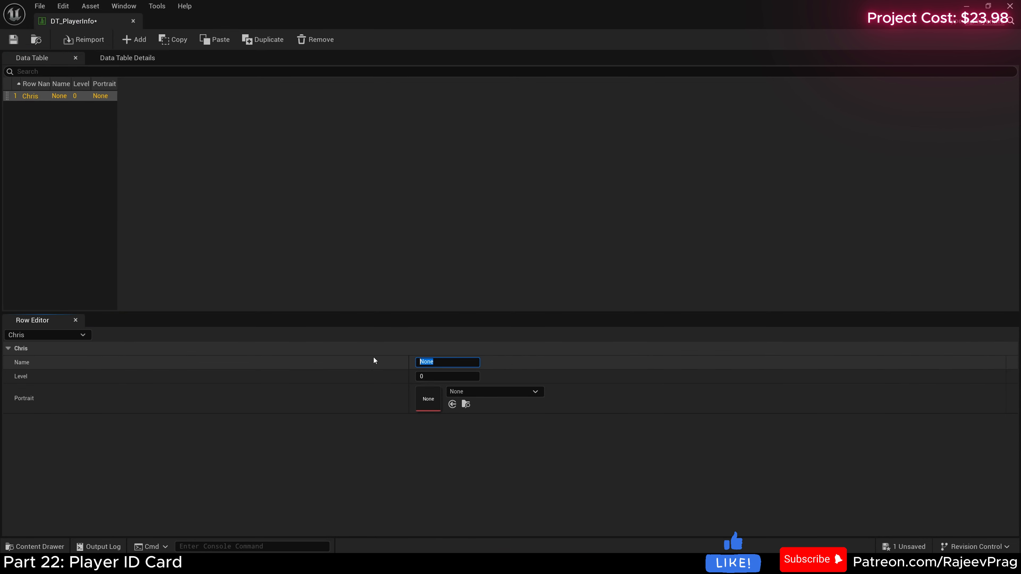
type("Chirs")
type("ris Su")
type("mmers")
key("Return")
left_click(435, 377)
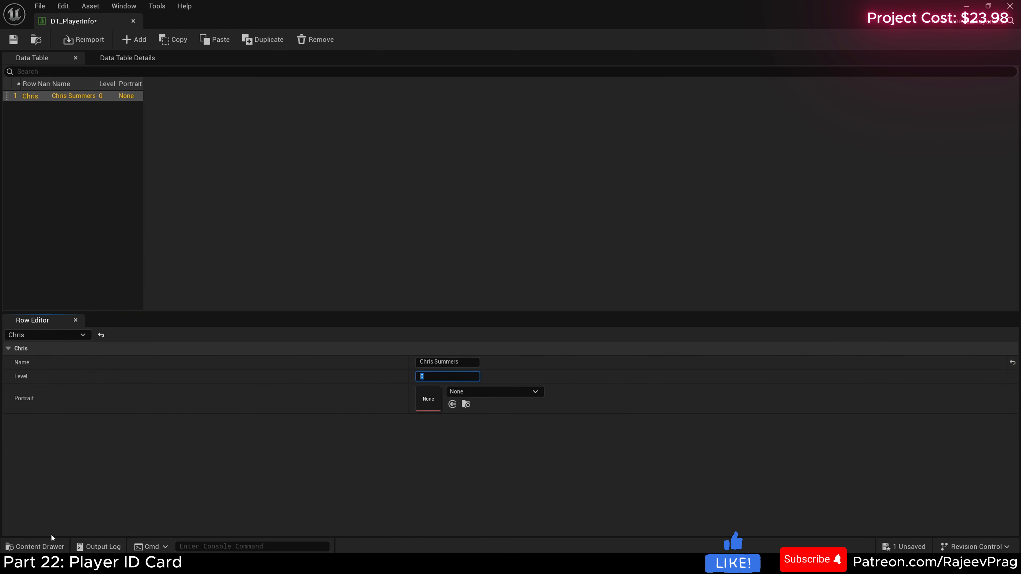
Step: Open BP_ThirdPersonCharacter from the ThirdPerson Blueprints folder, locate its skeletal mesh asset, and open SK_Survival_Character
left_click(39, 546)
left_click(46, 415)
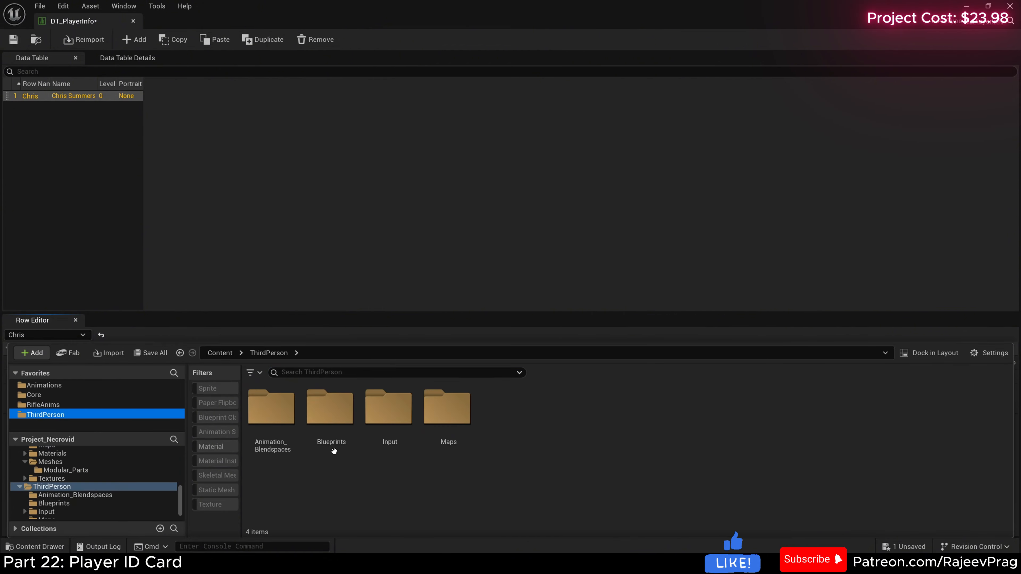
double_click(345, 439)
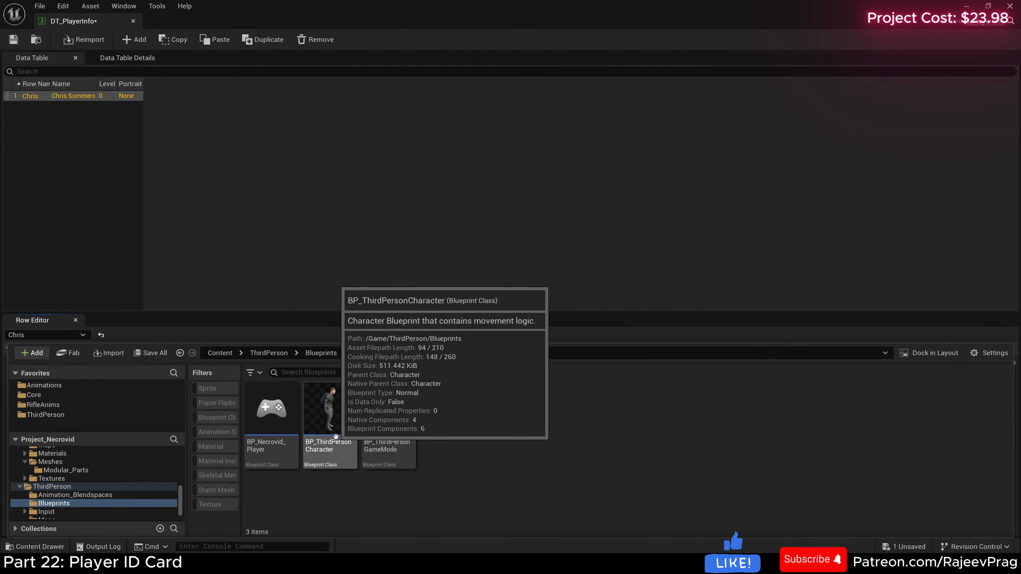
double_click(338, 426)
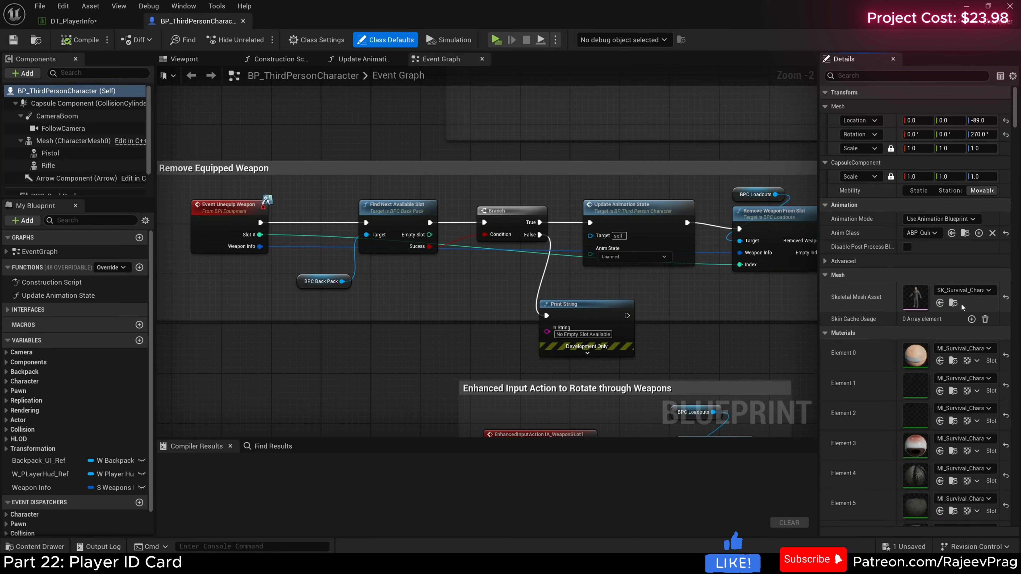
left_click(953, 303)
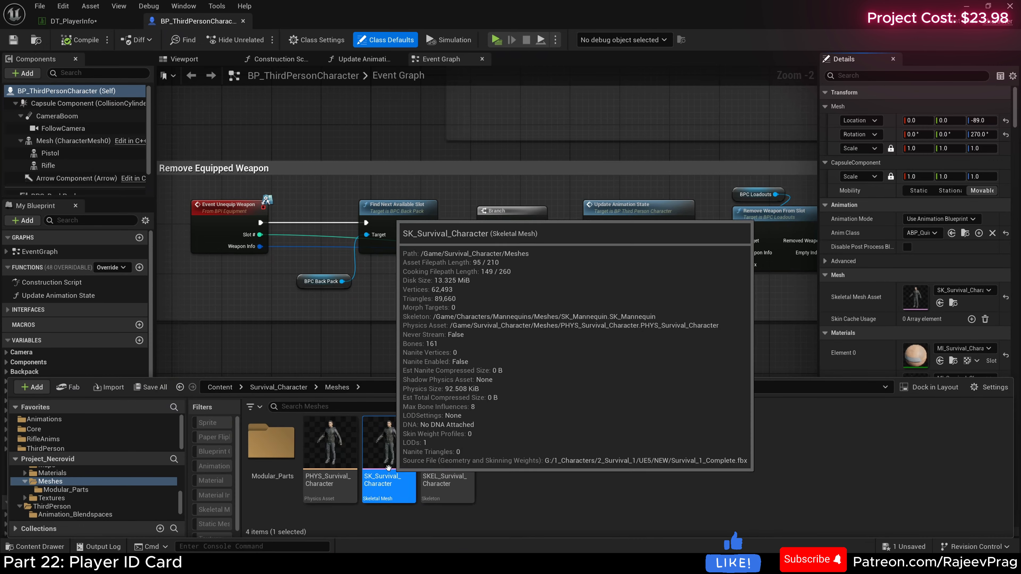
double_click(384, 458)
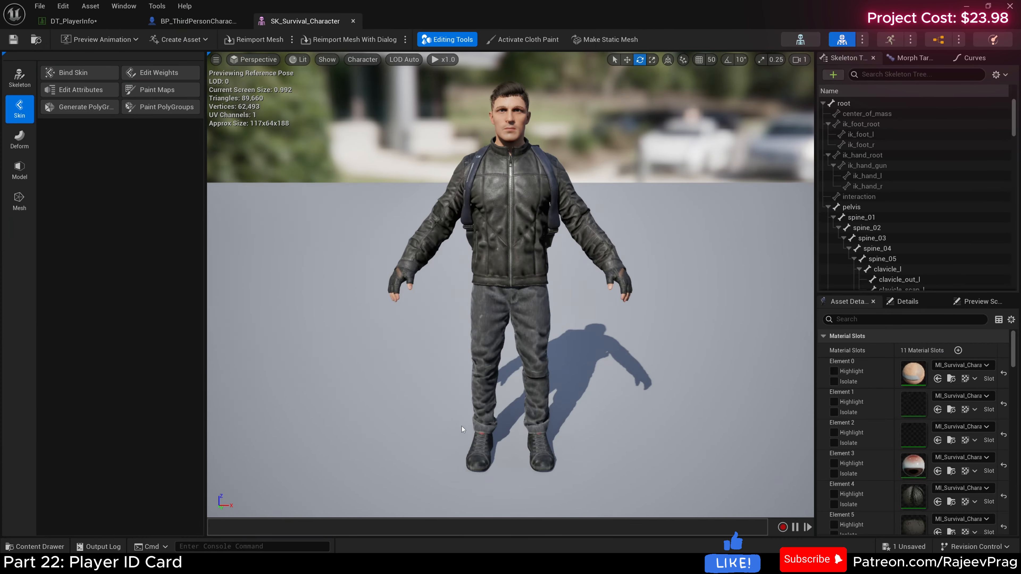
Step: Frame a frontal close-up of the character's head and shoulders in the skeletal mesh preview
key("w")
right_click_drag(510, 284, 472, 283)
key("s")
right_click_drag(531, 160, 550, 161)
key("e")
key("q")
key("a")
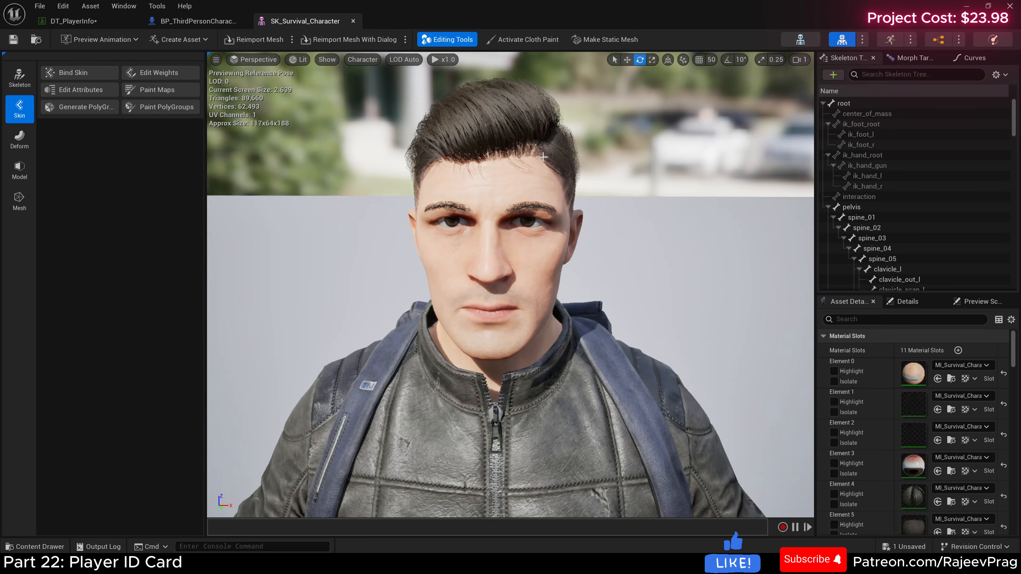
Step: Capture a Greenshot region screenshot of the character's head and shoulders and save it directly using the preferred file output settings
key("q")
key("q")
key("s")
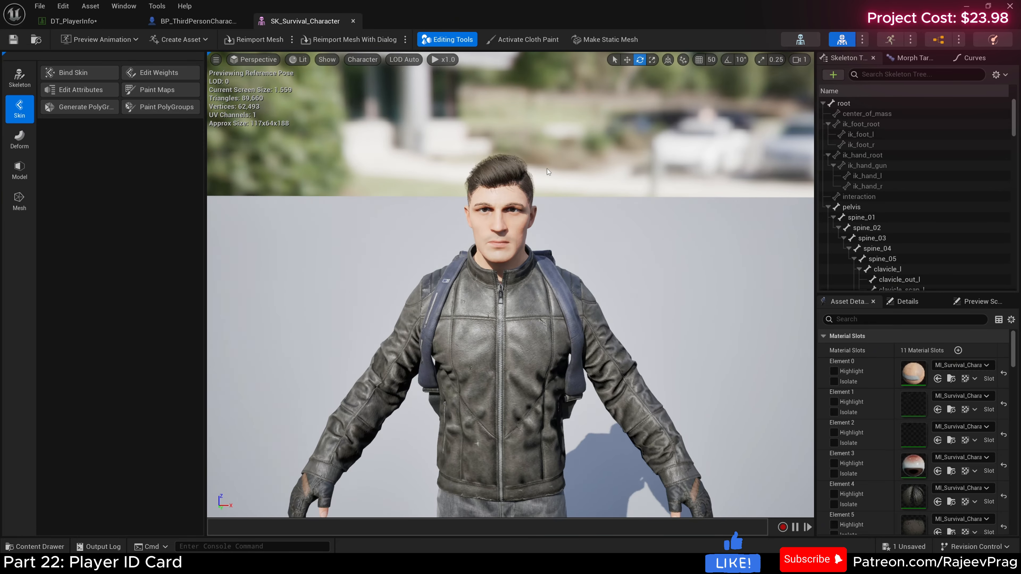
middle_click_drag(662, 186, 666, 197)
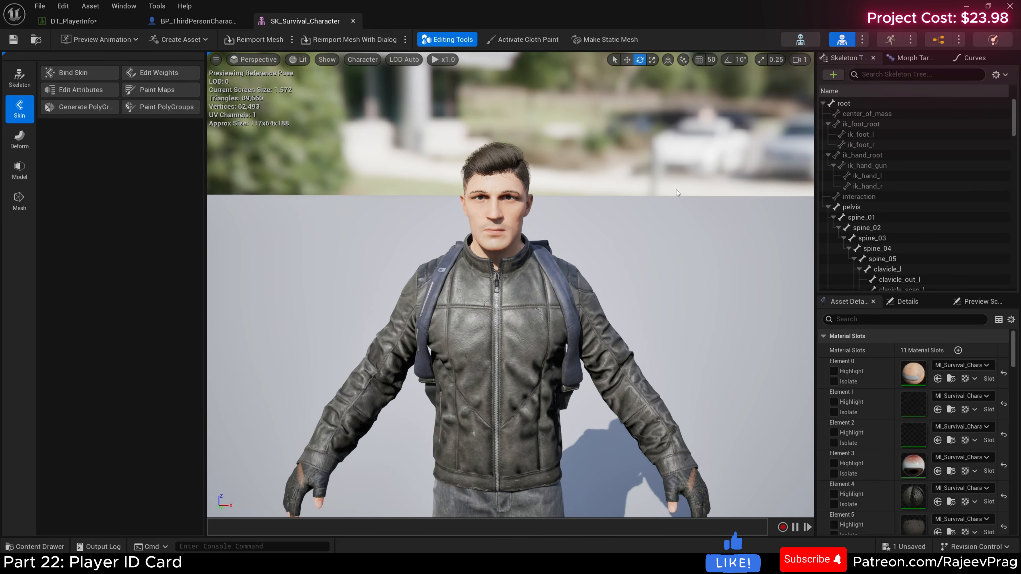
key("Print")
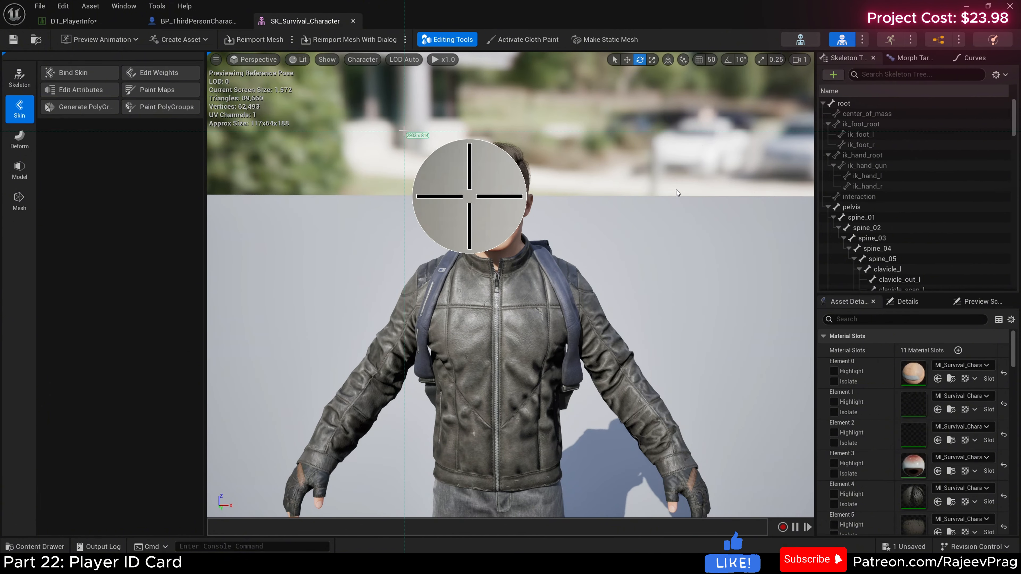
left_click_drag(403, 130, 577, 282)
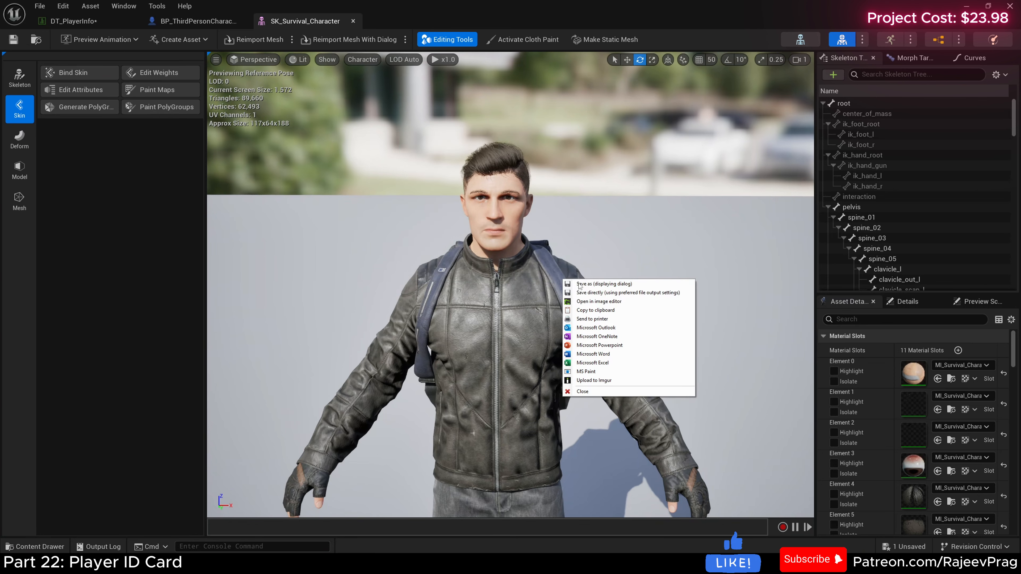
left_click(598, 293)
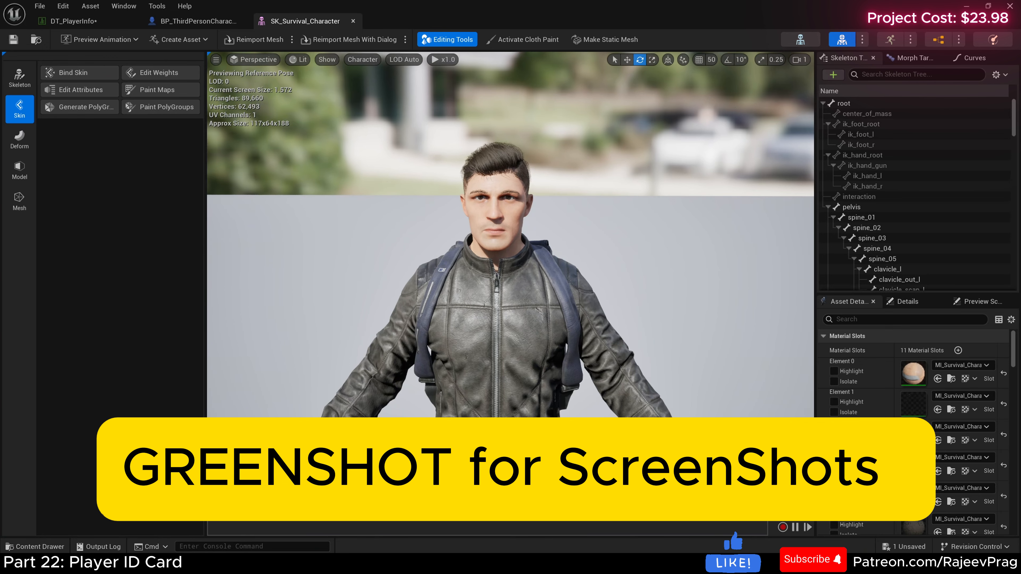
Step: Create a folder named PNG inside Core/PlayerInfo and open it
key("ctrl+space")
right_click(421, 389)
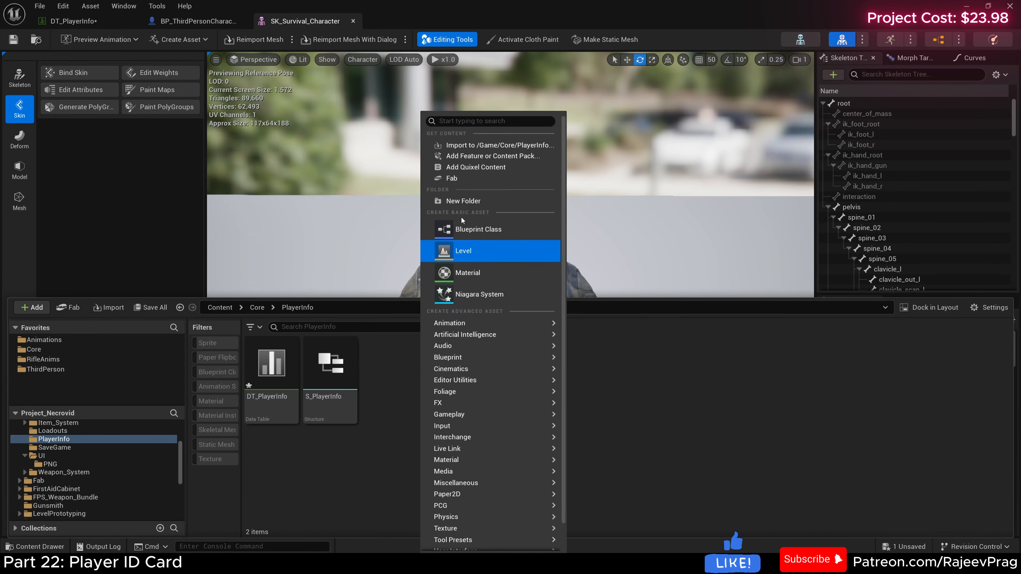
left_click(463, 200)
type("PNG")
key("Return")
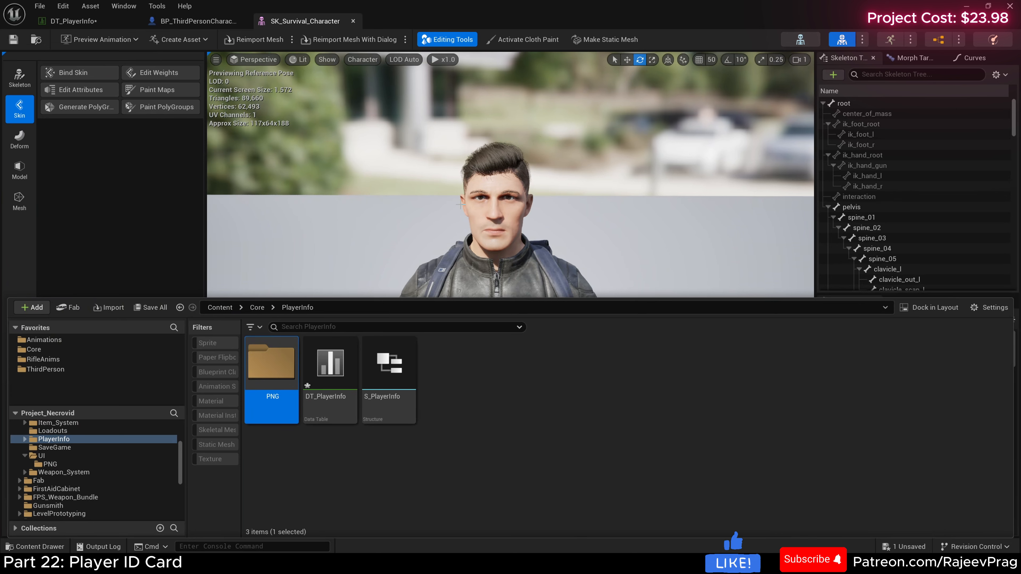
double_click(267, 361)
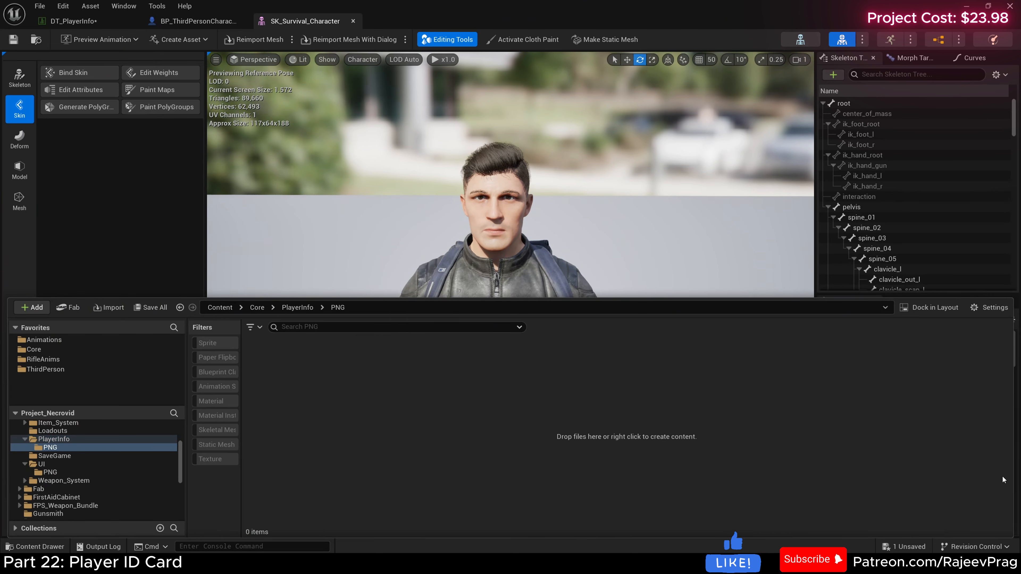
Step: Import the background-removed character portrait into the PNG folder and check it in the texture editor
left_click_drag(1019, 346, 311, 363)
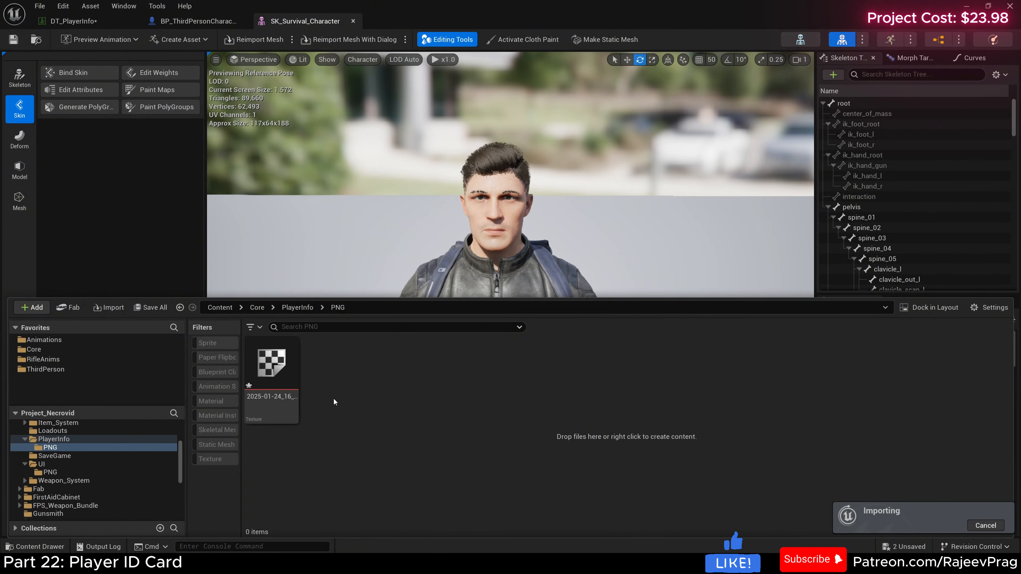
double_click(278, 385)
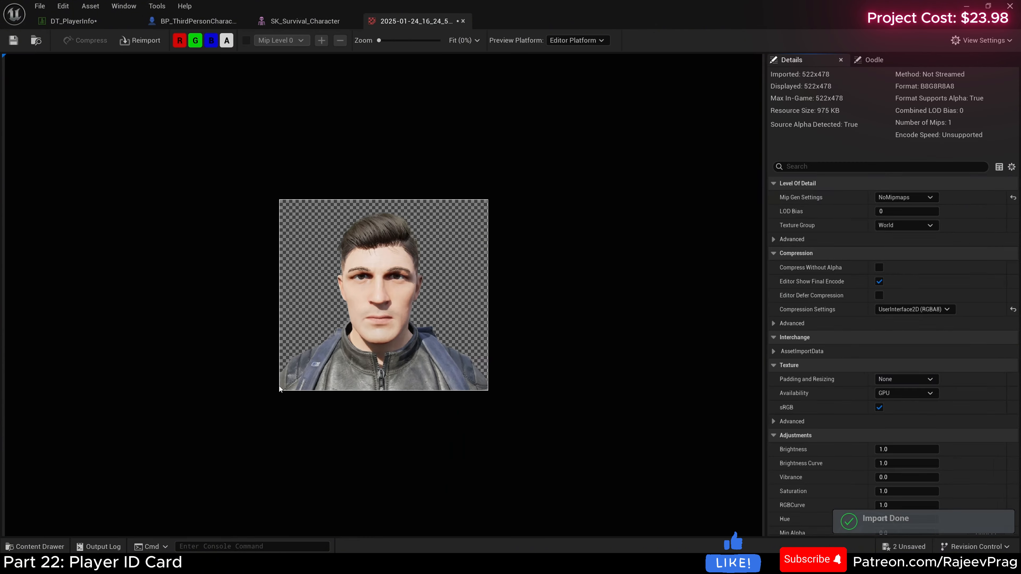
left_click(462, 21)
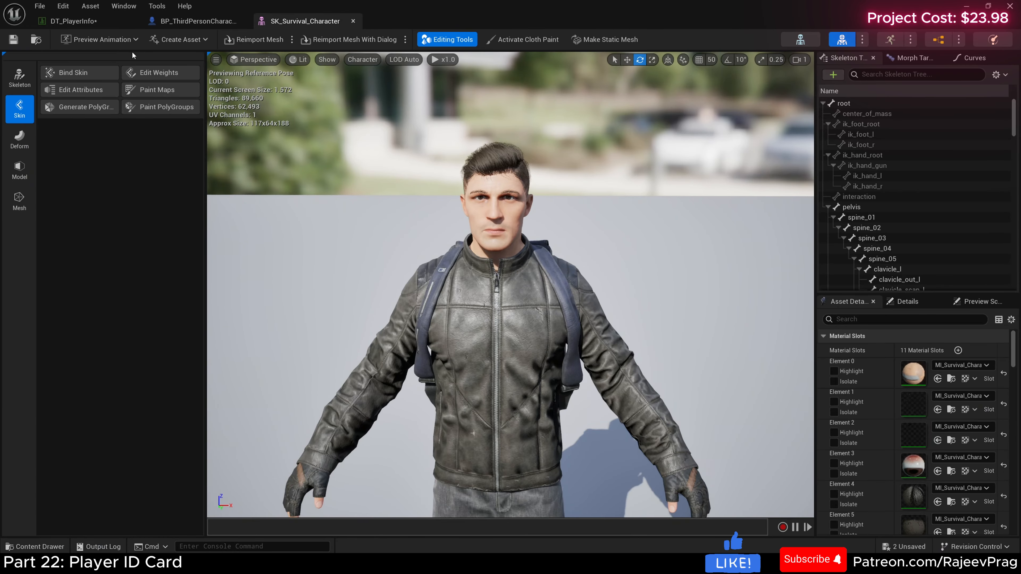
Step: Assign the imported character portrait texture to the row's Portrait in DT_PlayerInfo and save the data table
left_click(73, 21)
left_click(495, 392)
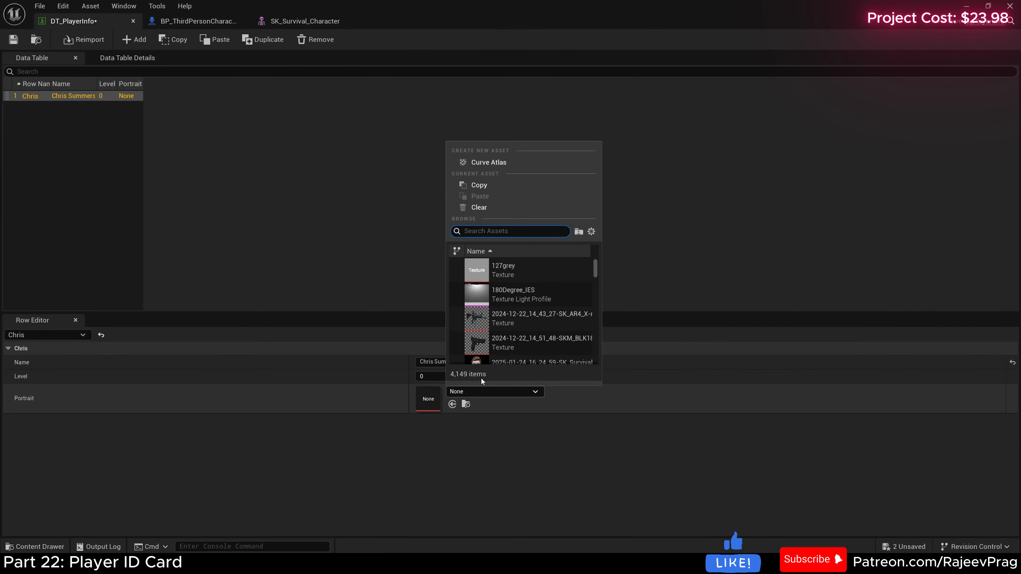
left_click(487, 315)
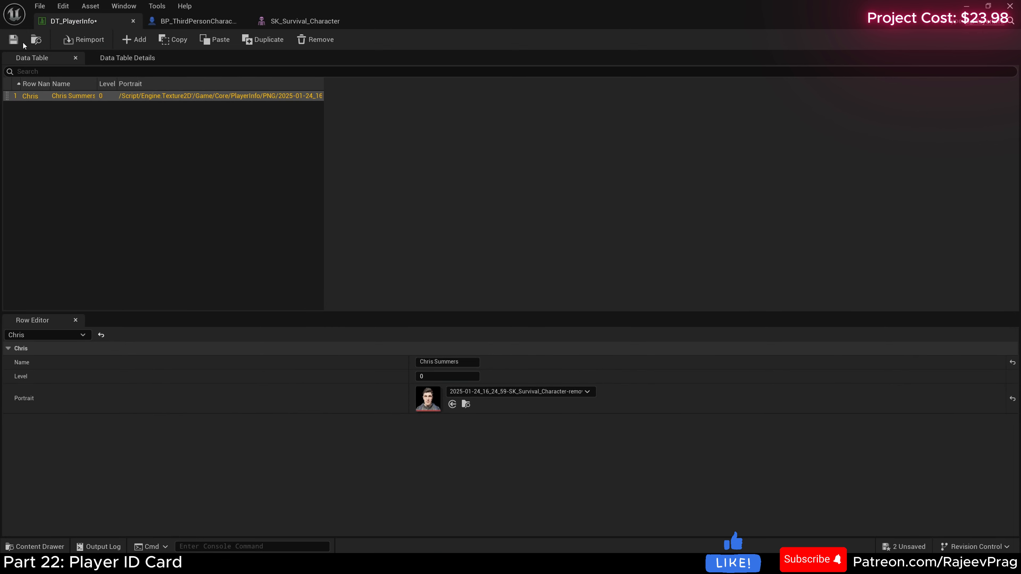
left_click(13, 39)
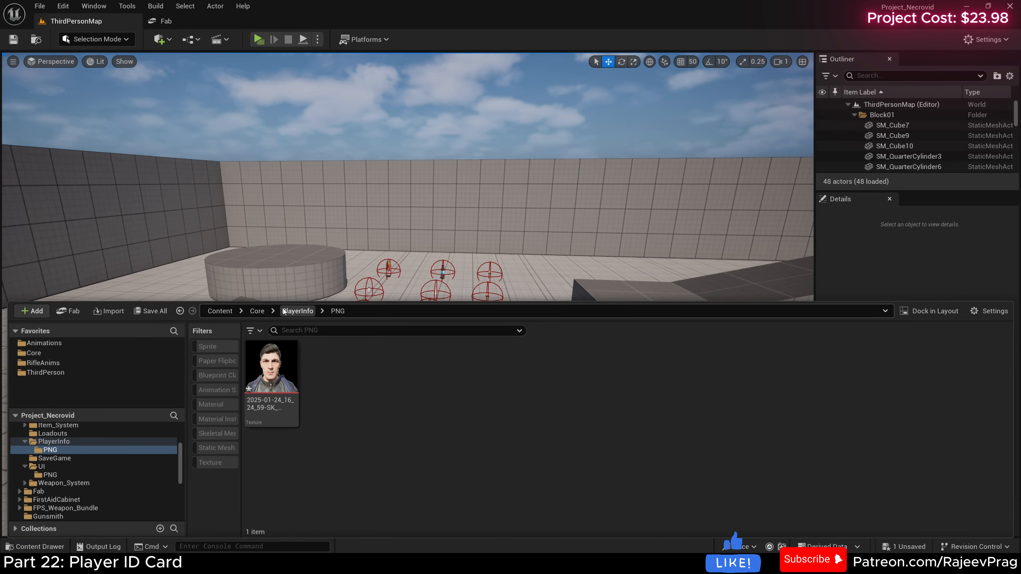
Step: Create a folder named UI inside Core/PlayerInfo and open it
left_click(291, 313)
right_click(457, 491)
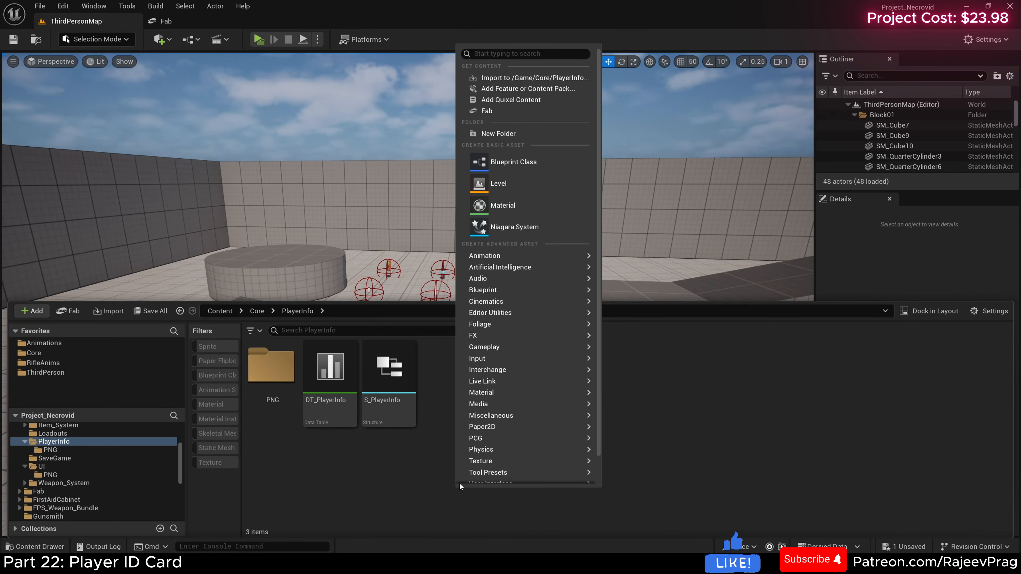
left_click(498, 134)
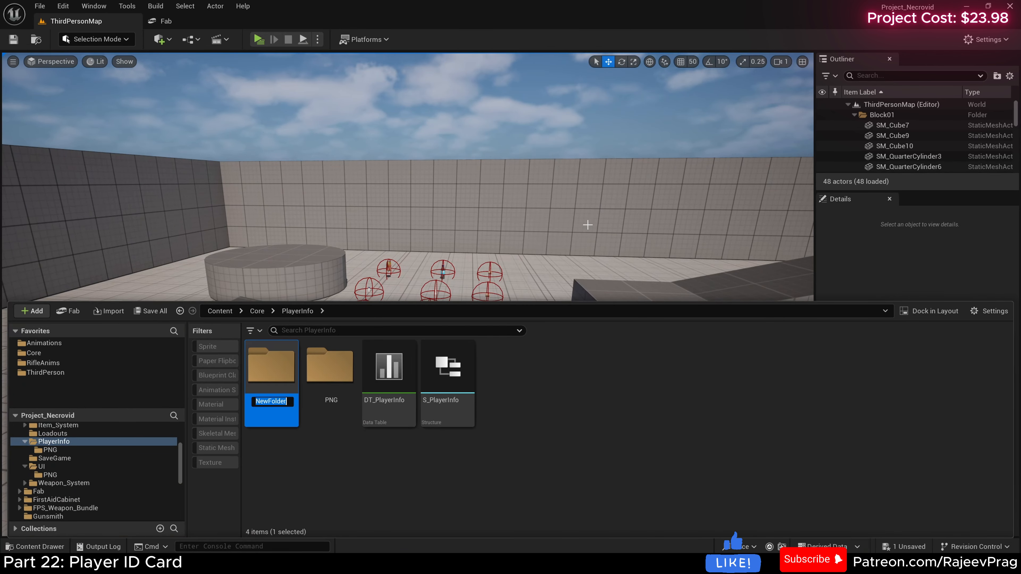
type("UI")
key("Return")
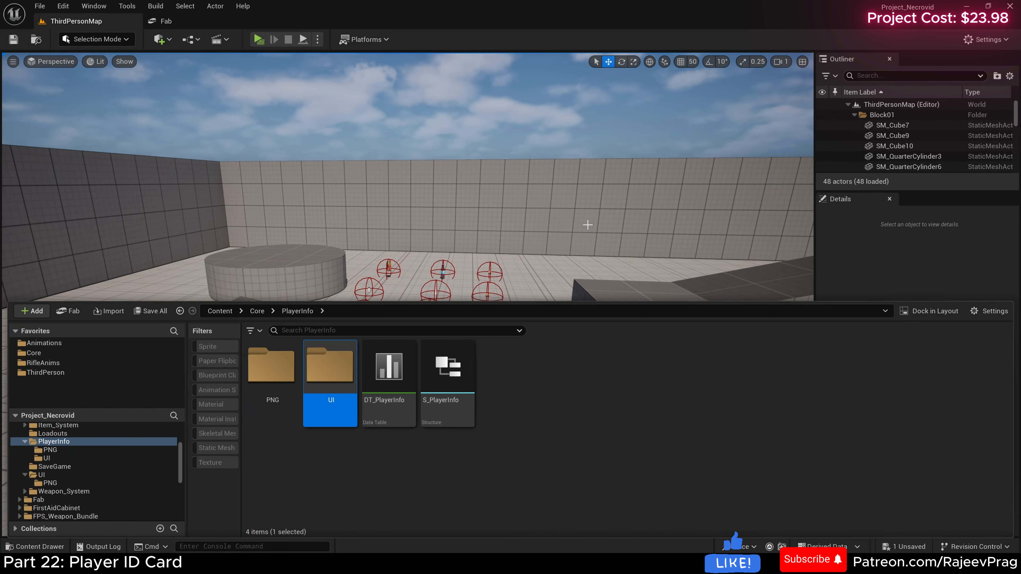
double_click(329, 380)
Step: Create a User Widget blueprint named W_PlayerCard in the PlayerInfo UI folder
right_click(326, 383)
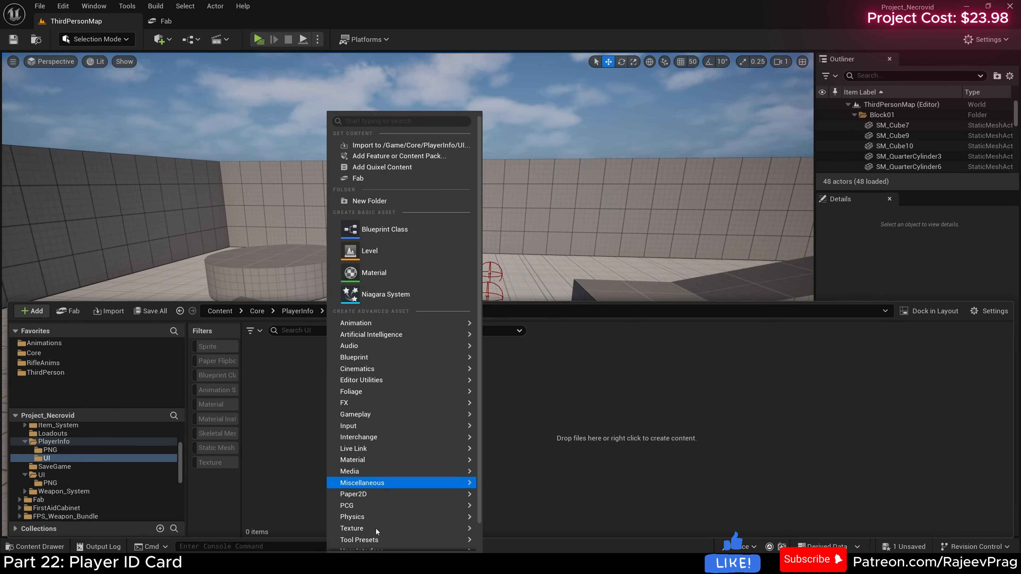
mouse_move(377, 530)
scroll(362, 475, "down", 2)
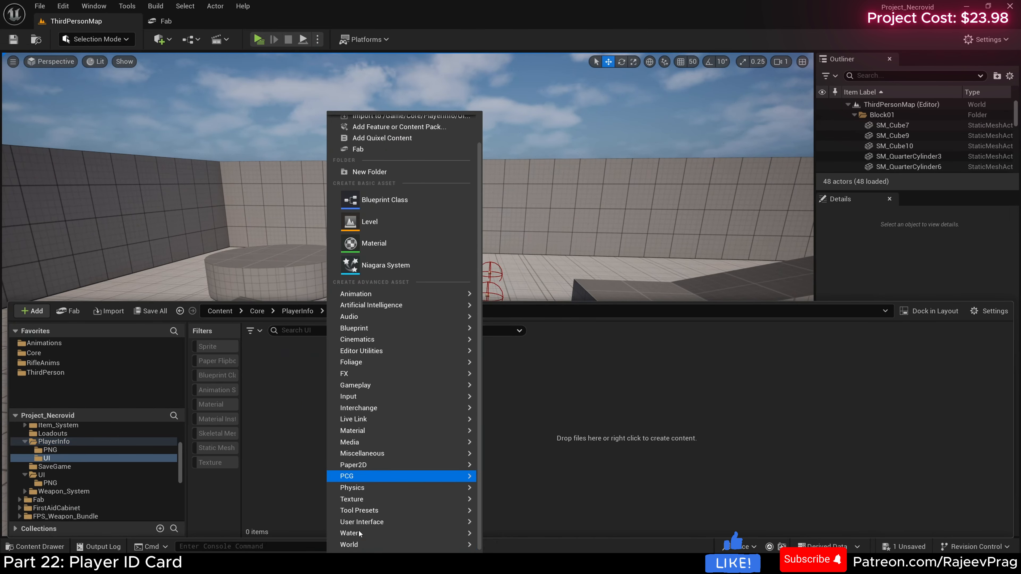
left_click(531, 519)
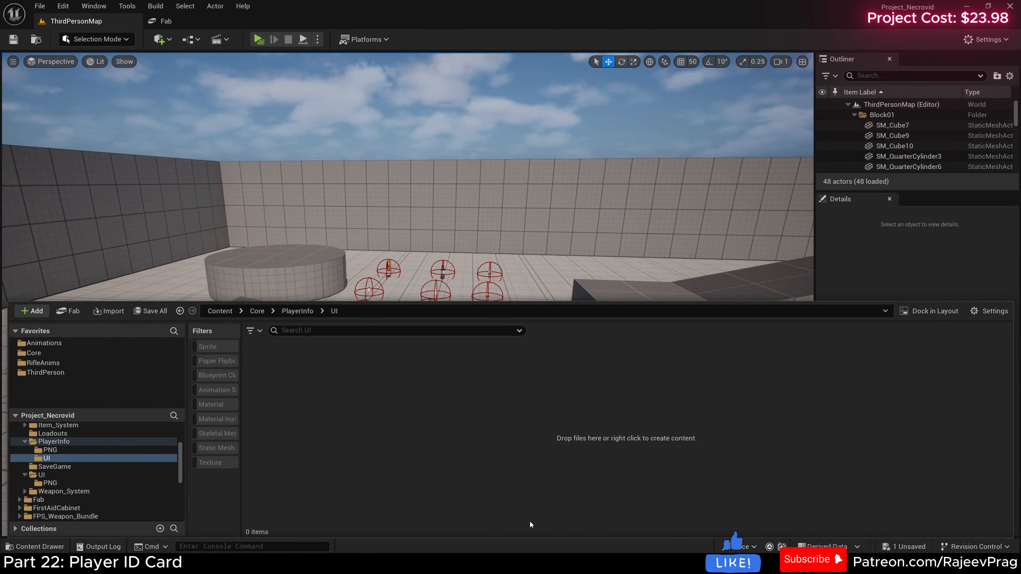
left_click(394, 209)
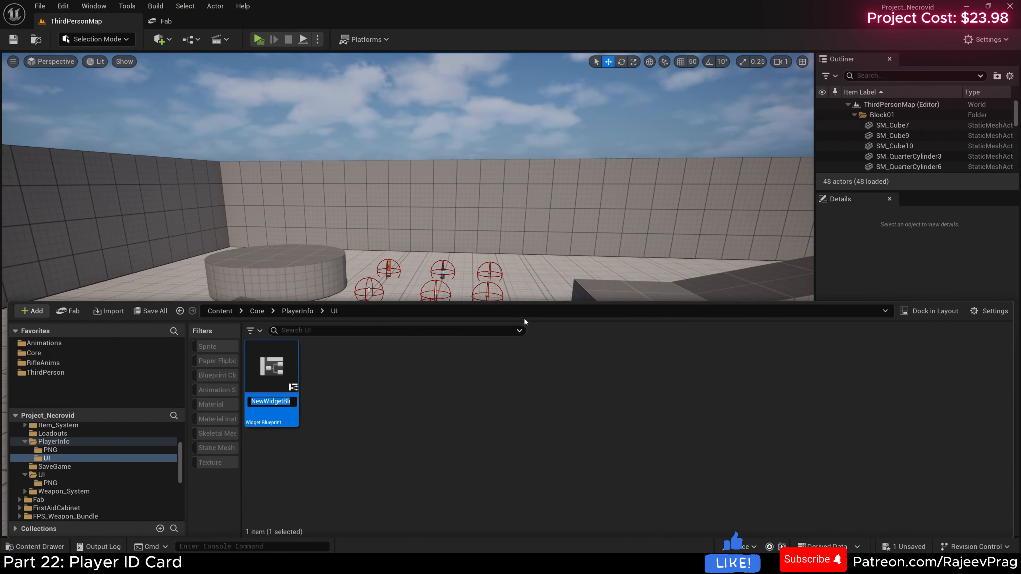
type("W_Player")
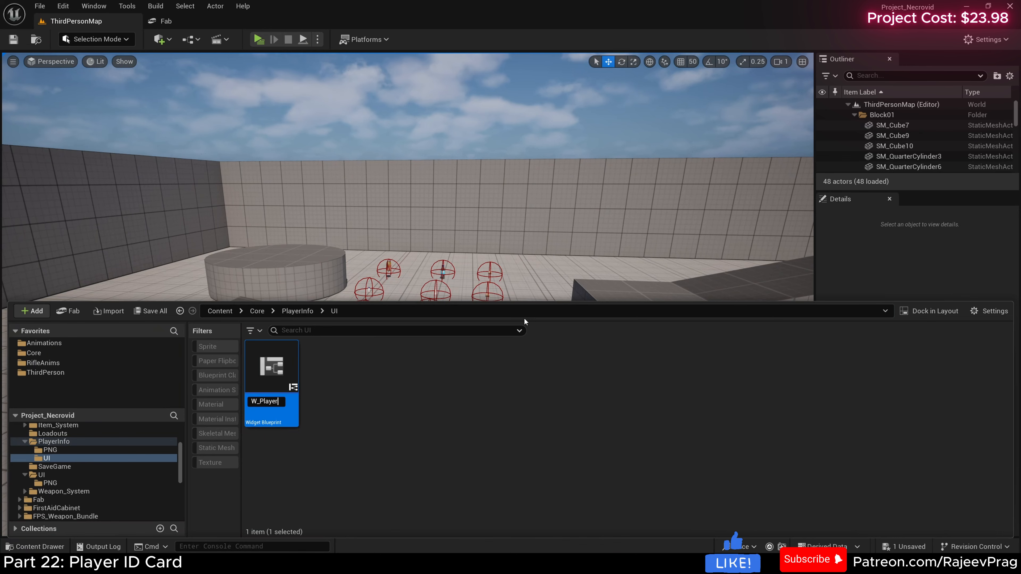
type("IDCard")
key("Return")
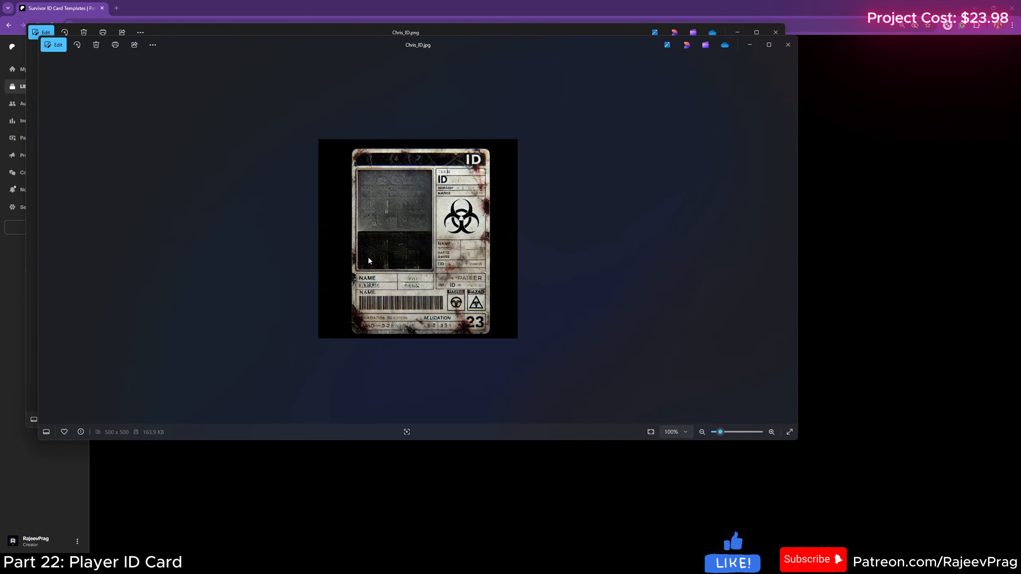
Step: Close the ID card template preview and its web page, and import the card image into the PlayerInfo PNG folder
left_click(786, 45)
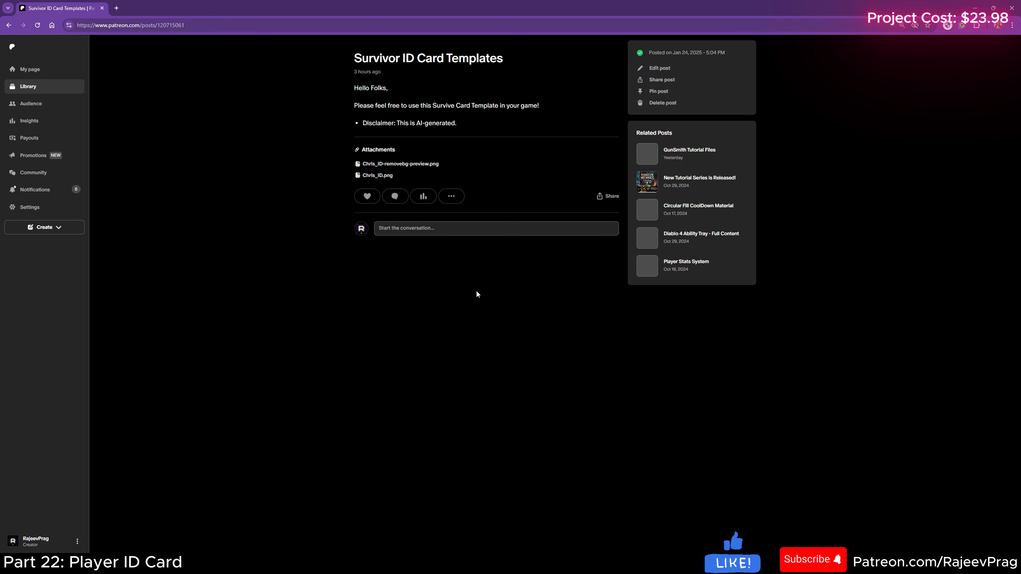
left_click(103, 9)
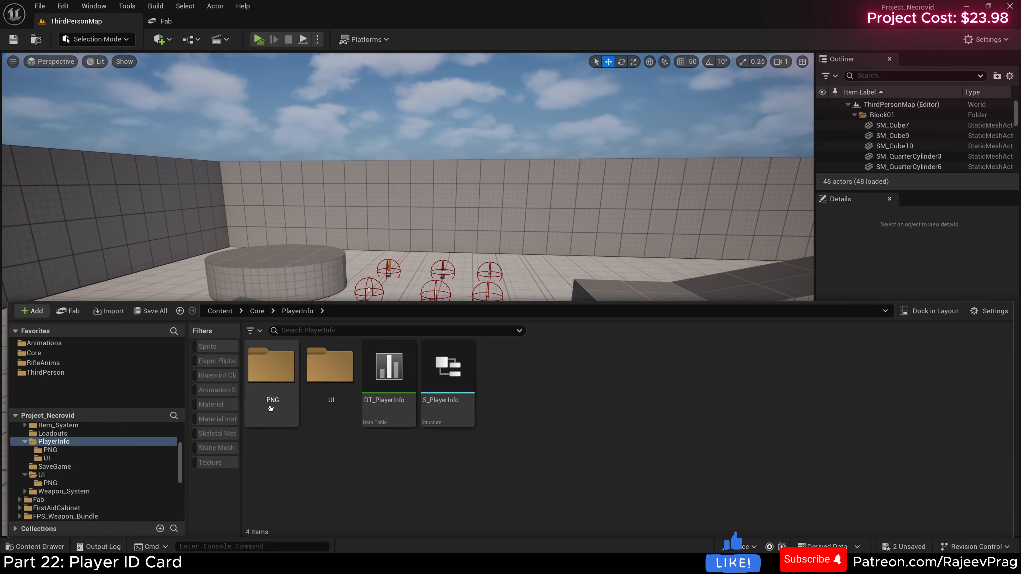
double_click(270, 408)
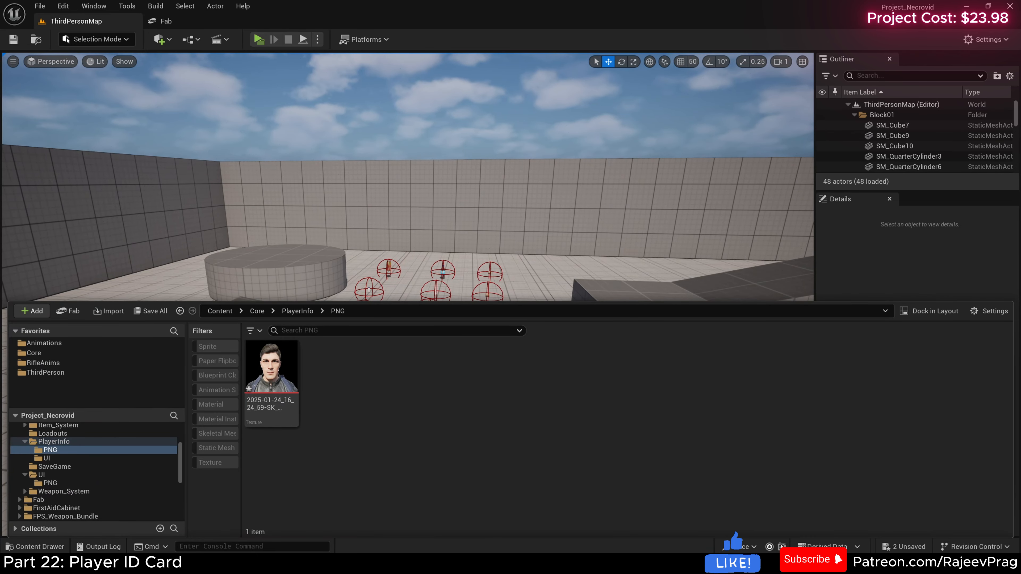
left_click_drag(361, 376, 358, 373)
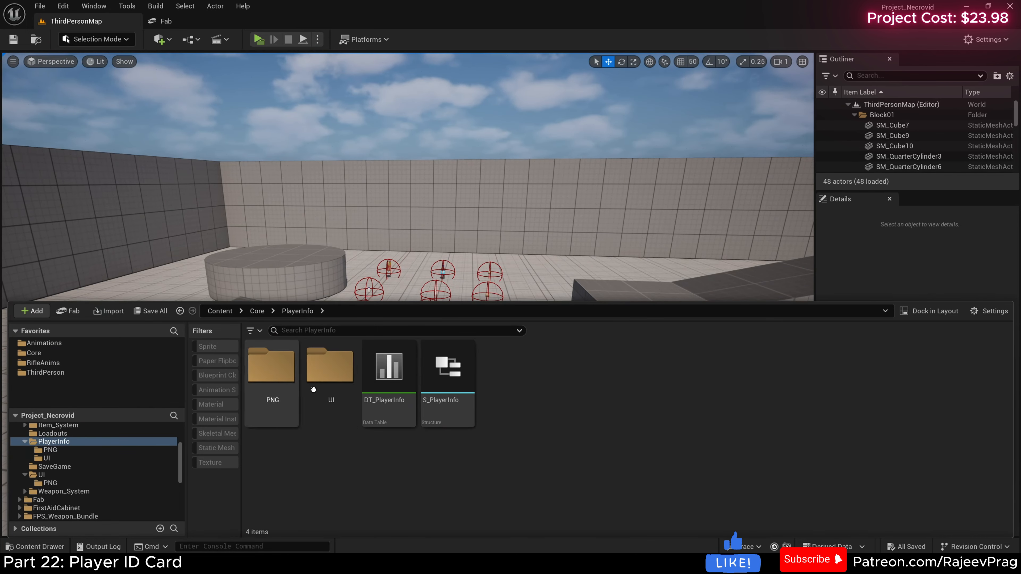
Step: Open W_PlayerCard from the UI folder and add a Size Box as its root widget
double_click(327, 378)
double_click(270, 386)
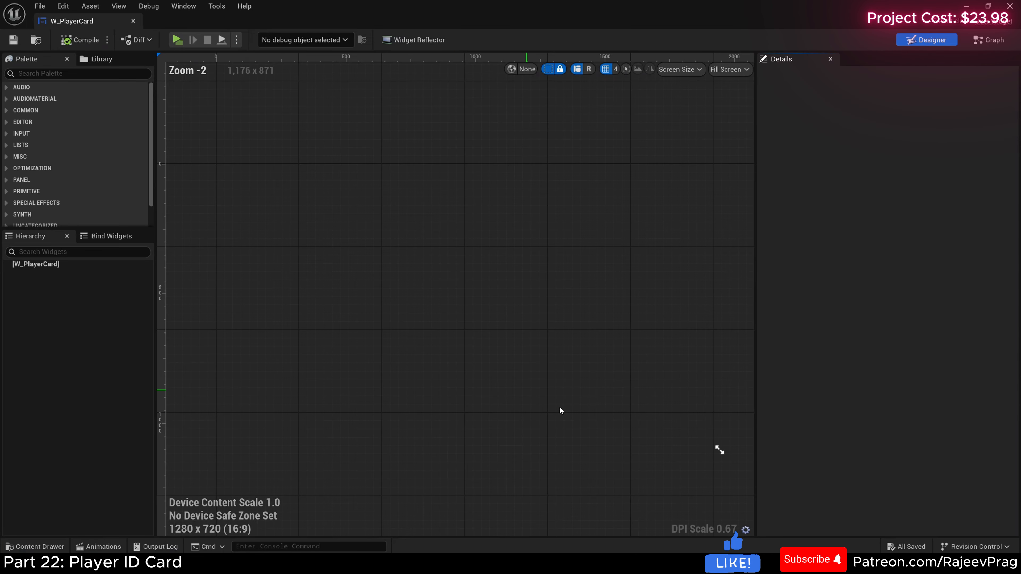
left_click(74, 73)
type("siz")
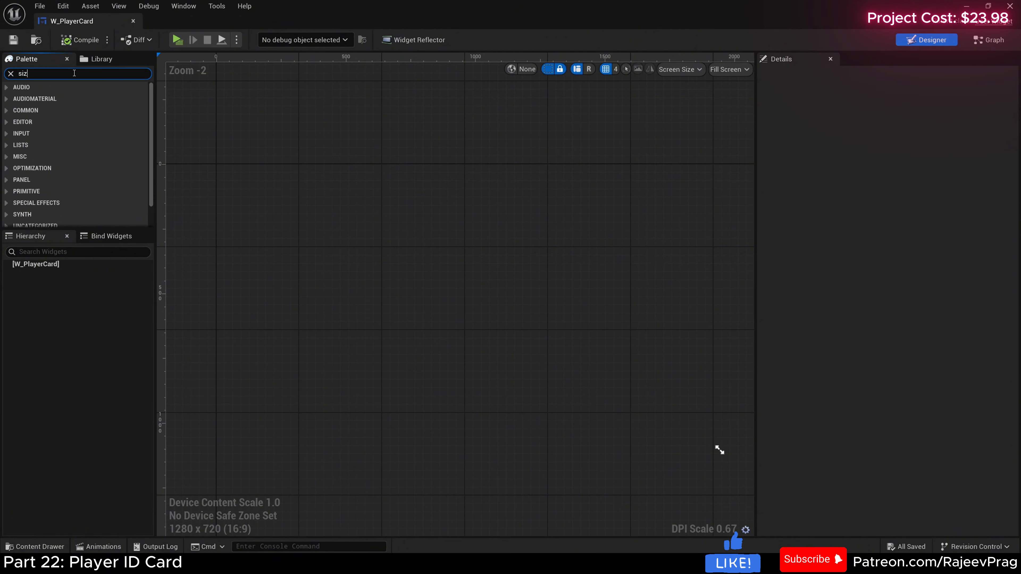
type("e")
left_click_drag(73, 94, 48, 265)
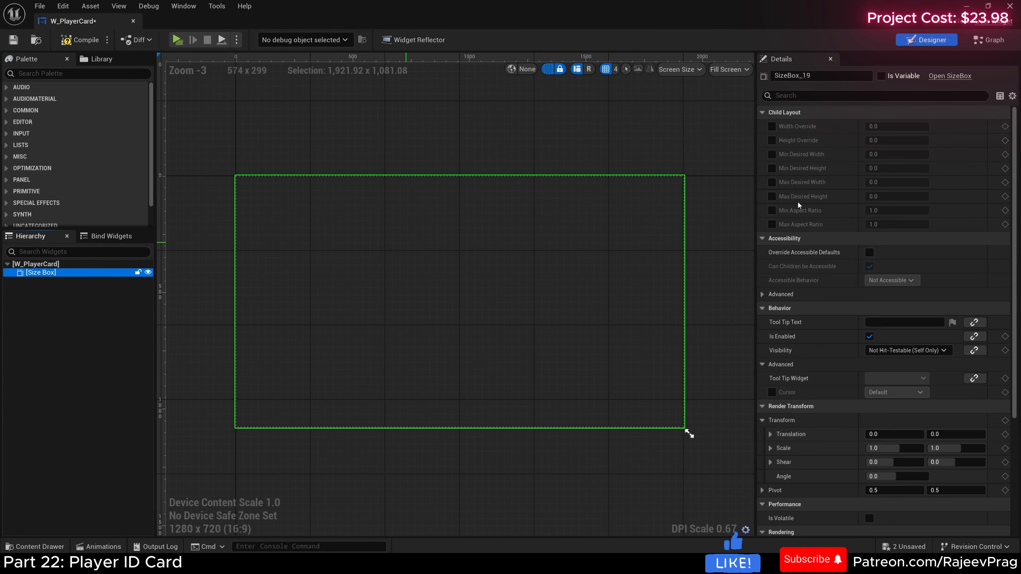
Step: Enable the Size Box's width and height overrides and set them to 170 and 200
left_click(772, 126)
left_click(772, 140)
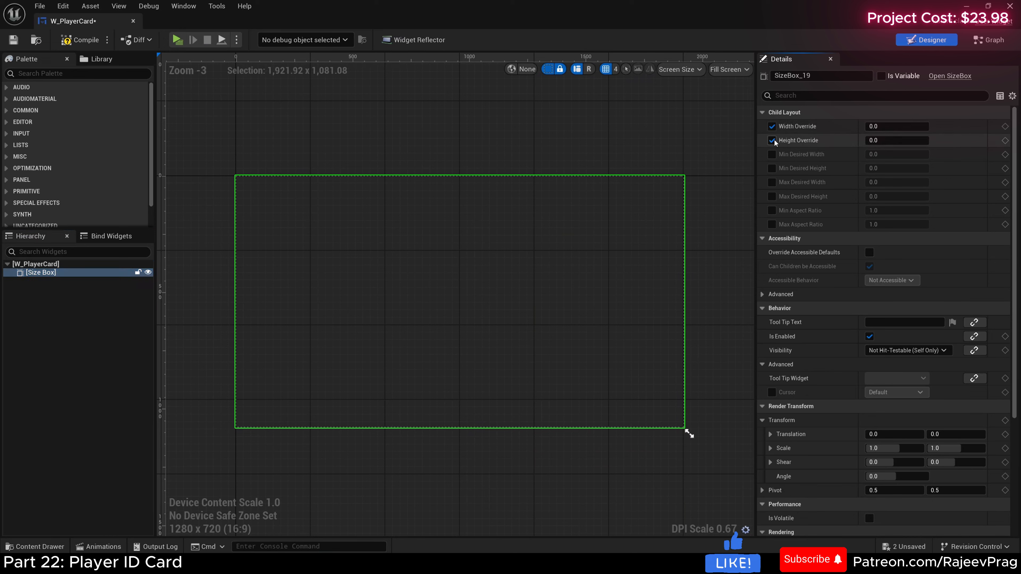
left_click(887, 127)
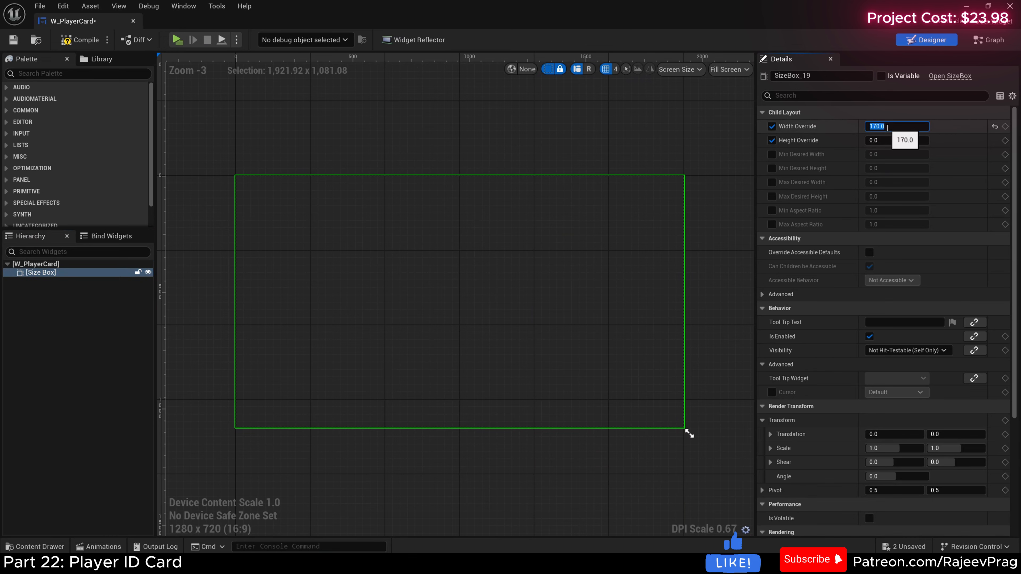
left_click(885, 140)
type("2")
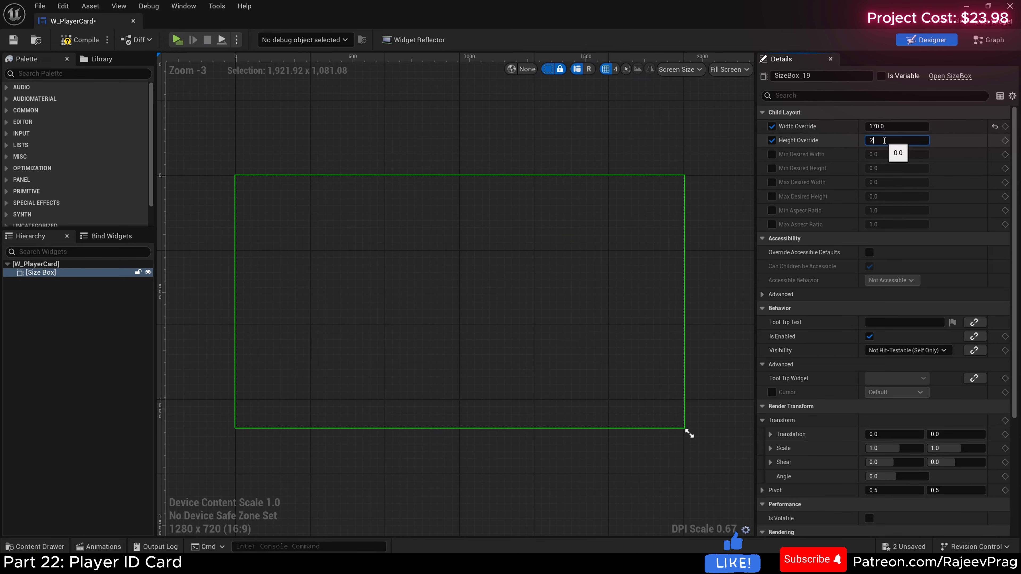
type("00")
key("Return")
Step: Set the widget designer's preview size mode to Desired on Screen
left_click(729, 69)
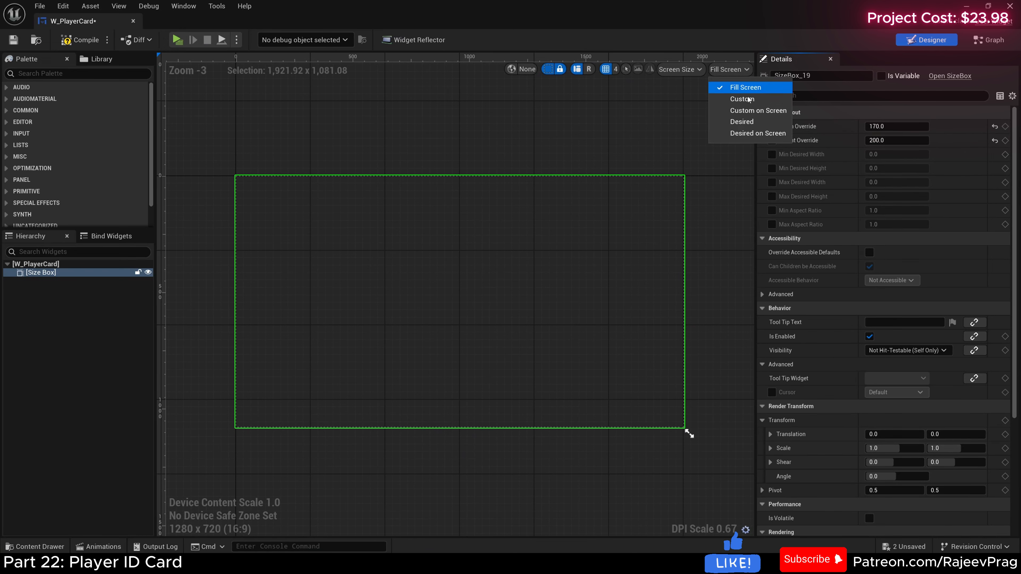
left_click(758, 133)
scroll(332, 254, "up", 3)
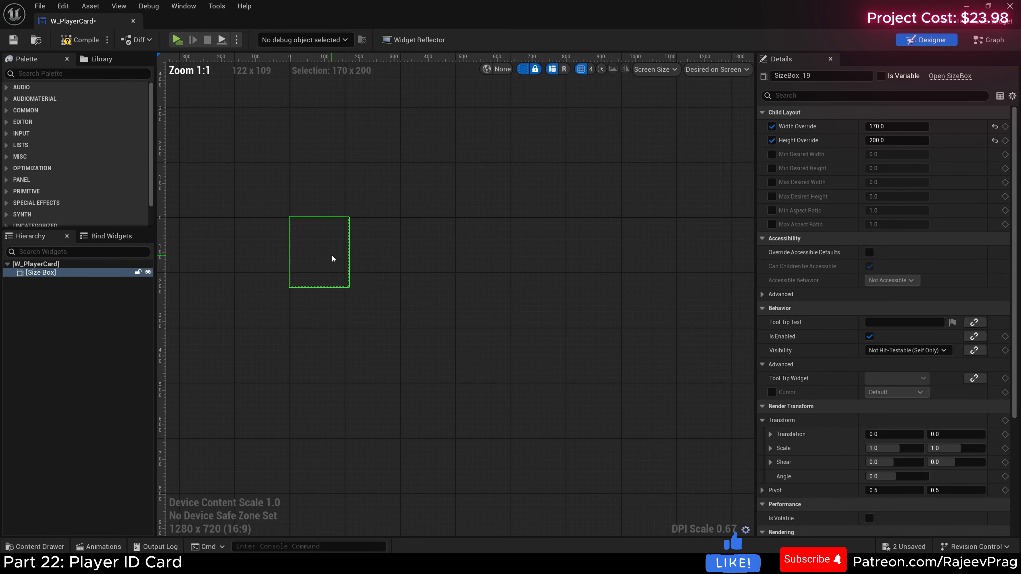
Step: Add the ID card texture from the PlayerInfo PNG folder as an image inside the Size Box and compile W_PlayerCard
scroll(333, 258, "up", 1)
left_click(35, 546)
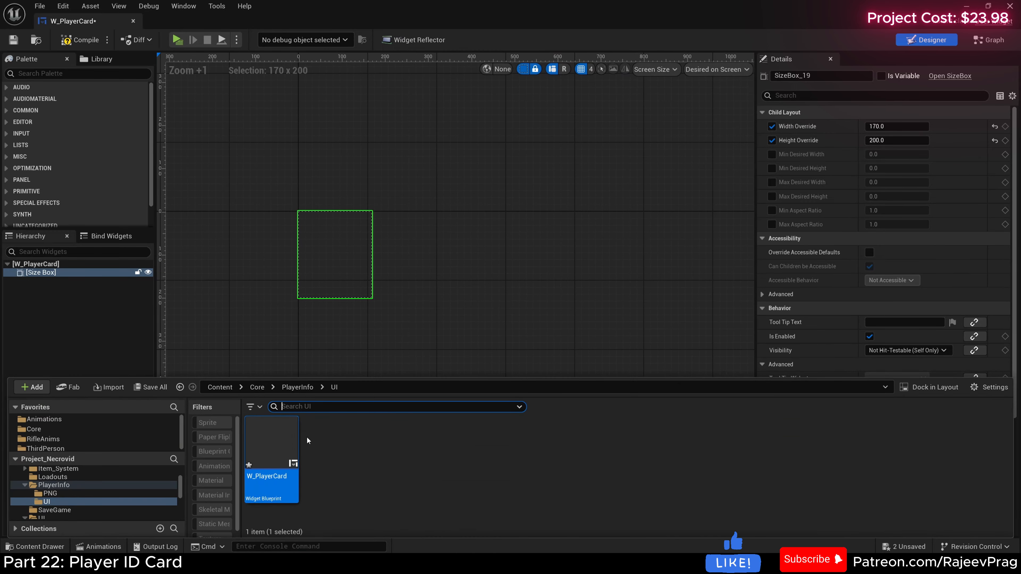
left_click(297, 387)
double_click(270, 440)
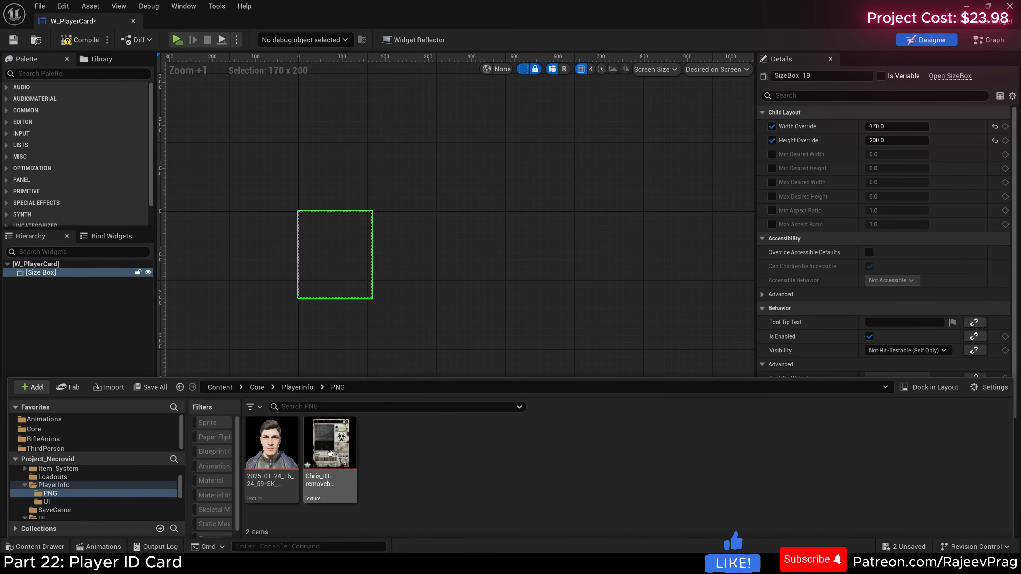
left_click_drag(330, 453, 37, 273)
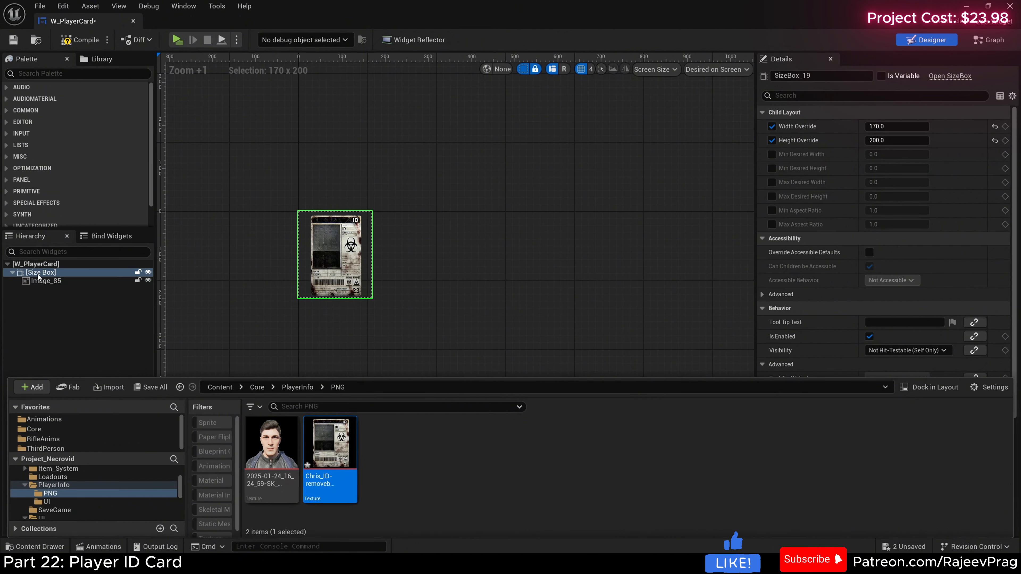
left_click(360, 265)
scroll(360, 264, "up", 4)
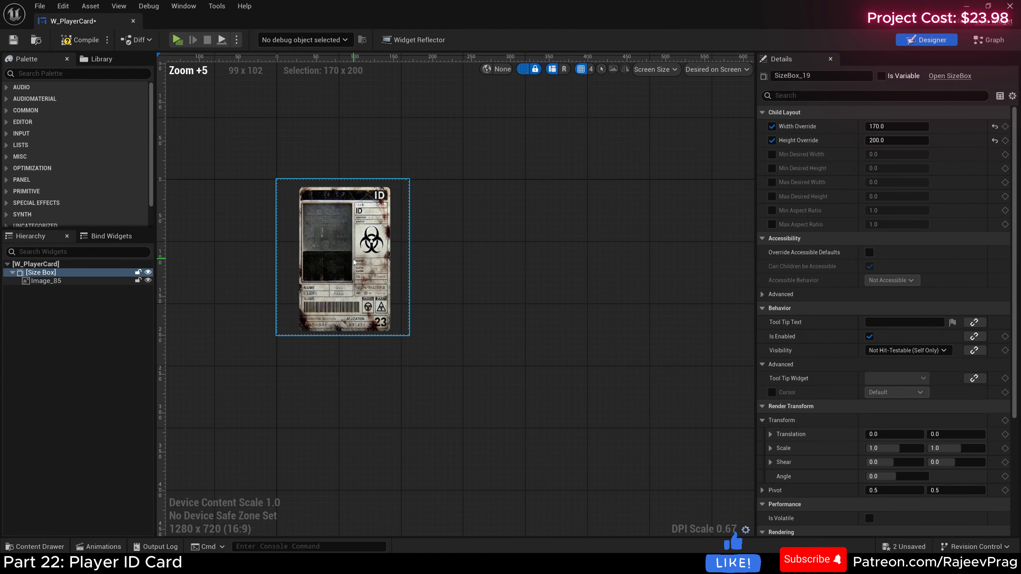
left_click(87, 44)
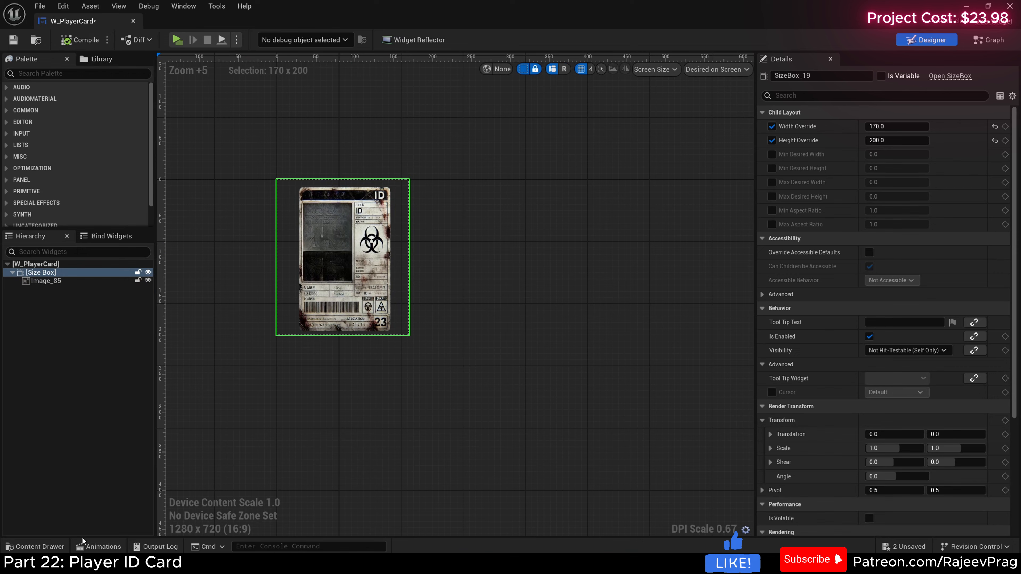
Step: Open W_PlayerHud from the Core UI folder and add the W_PlayerCard widget to its Canvas Panel
left_click(59, 548)
left_click(258, 387)
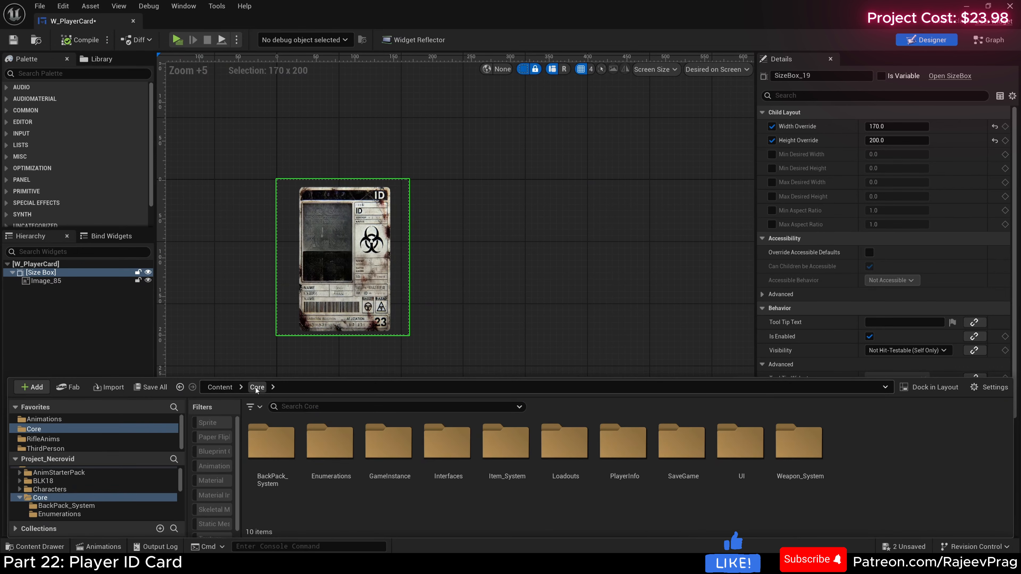
double_click(740, 443)
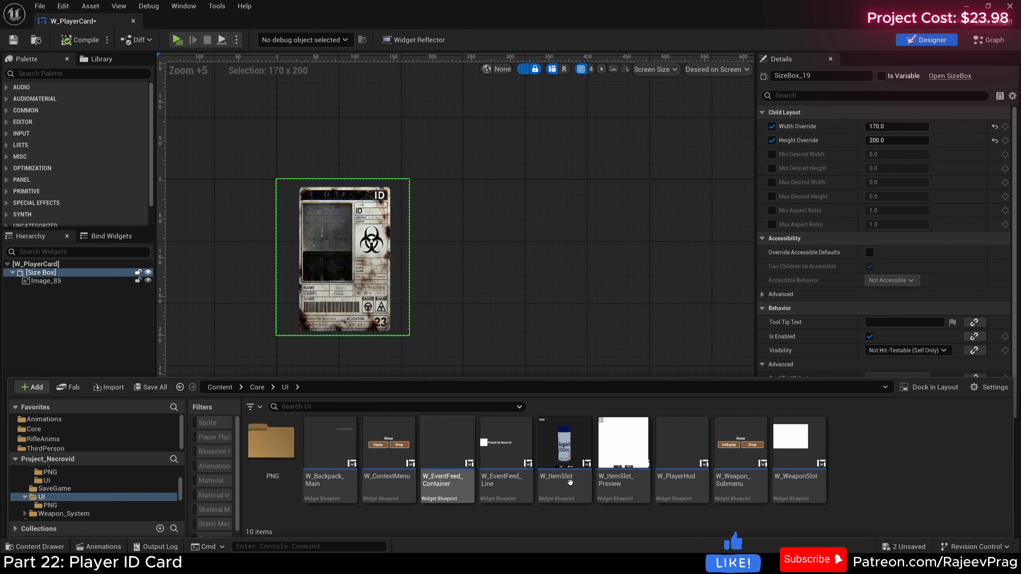
double_click(700, 471)
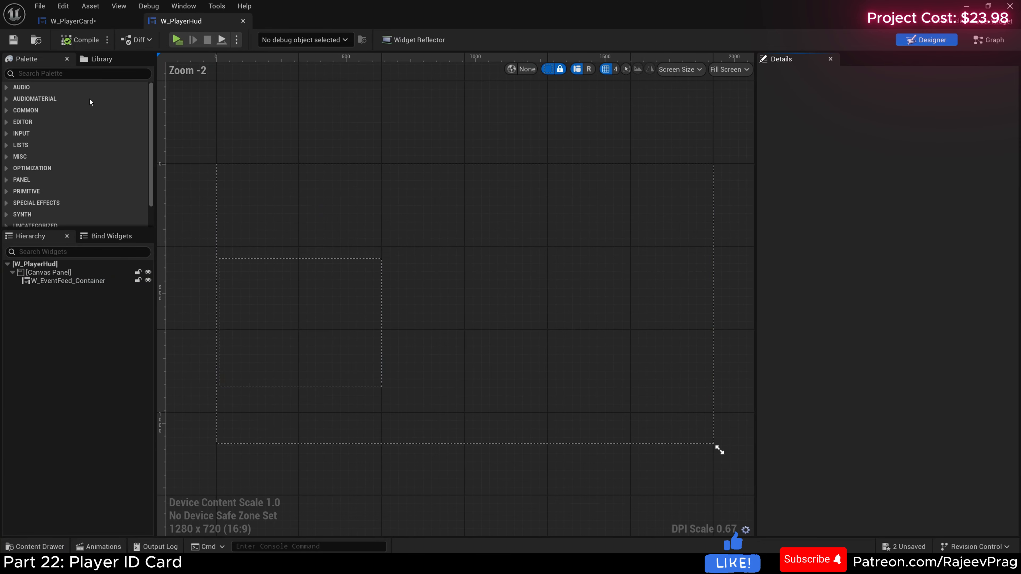
left_click(65, 74)
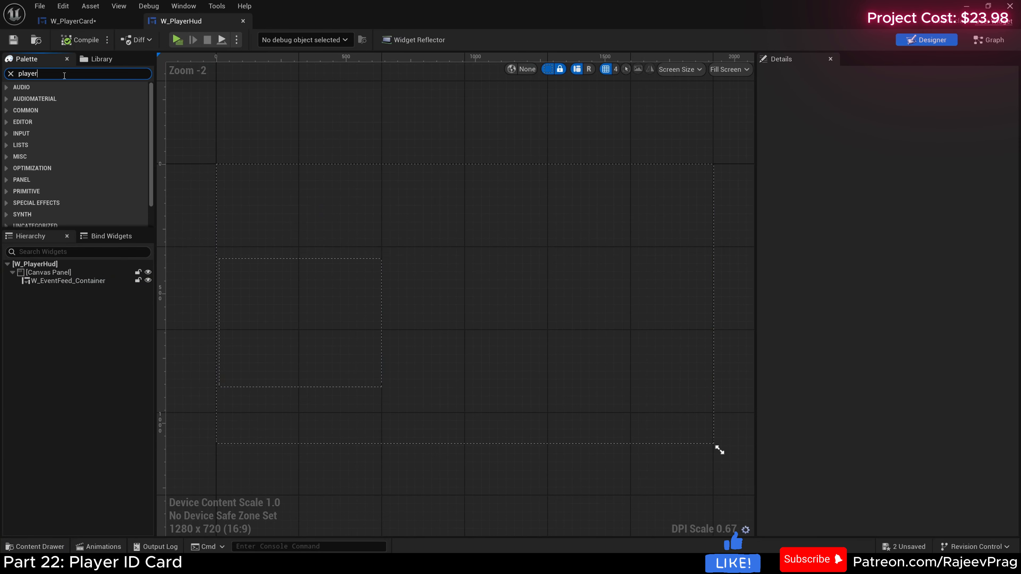
left_click_drag(56, 99, 57, 276)
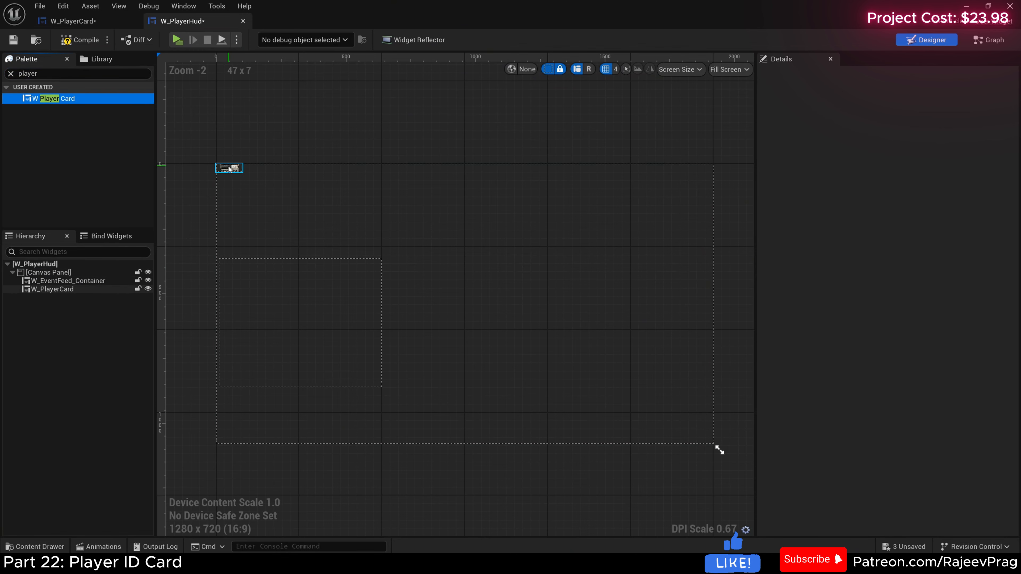
Step: Move the player card near the canvas's bottom-right corner and anchor it to the bottom right
left_click_drag(235, 169, 682, 409)
left_click(881, 127)
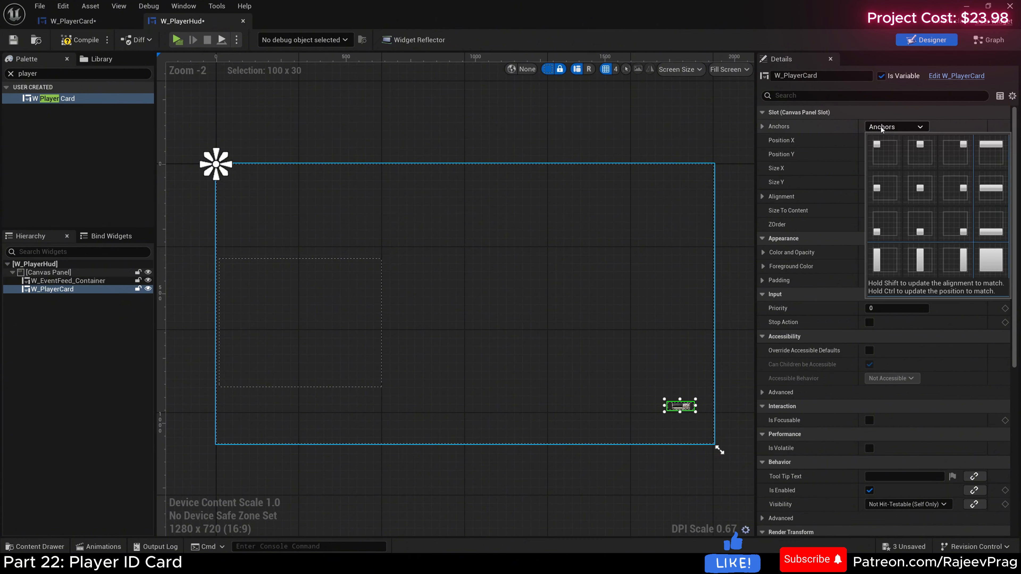
left_click(958, 227, "ctrl")
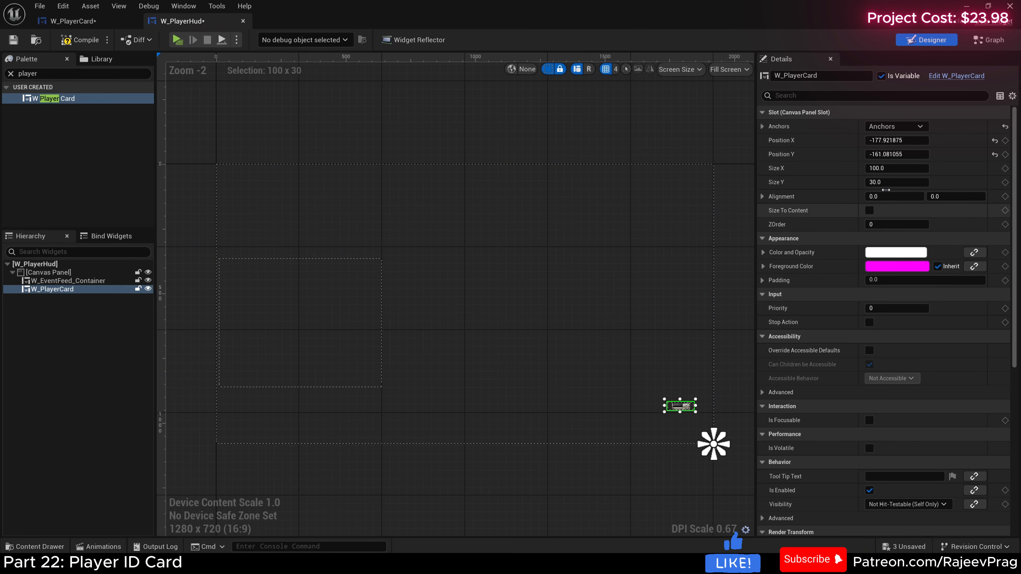
Step: Set the player card's slot size to 170 by 200 and move the card inside the canvas's bottom-right corner
left_click(883, 168)
type("1")
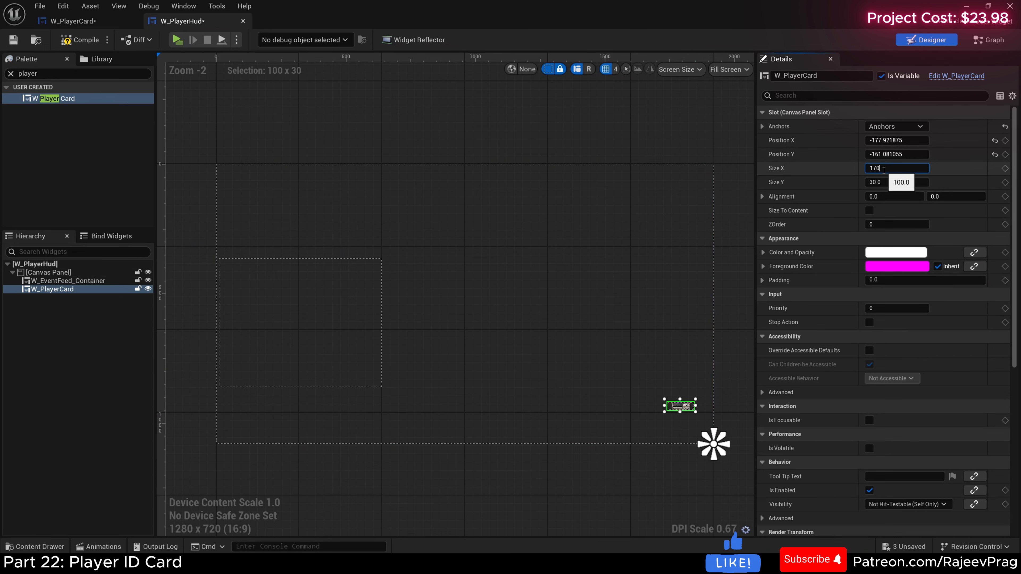
type("70")
key("Tab")
type("200")
key("Return")
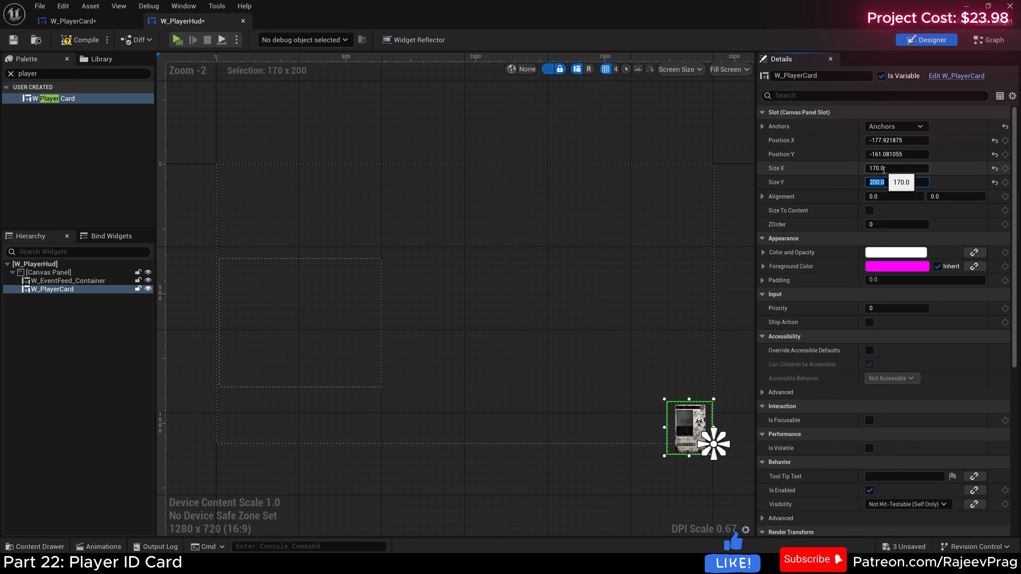
mouse_move(688, 424)
left_mouse_down()
mouse_move(675, 409)
mouse_move(684, 408)
left_mouse_up()
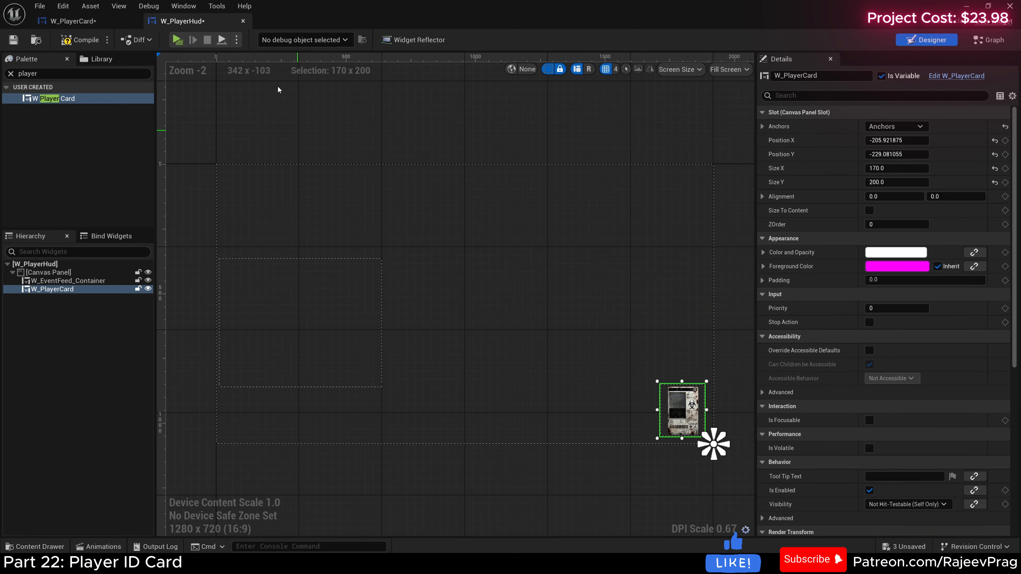
Step: Compile W_PlayerHud, play the game to check the card's size on screen, and stop the preview
left_click(79, 39)
left_click(177, 39)
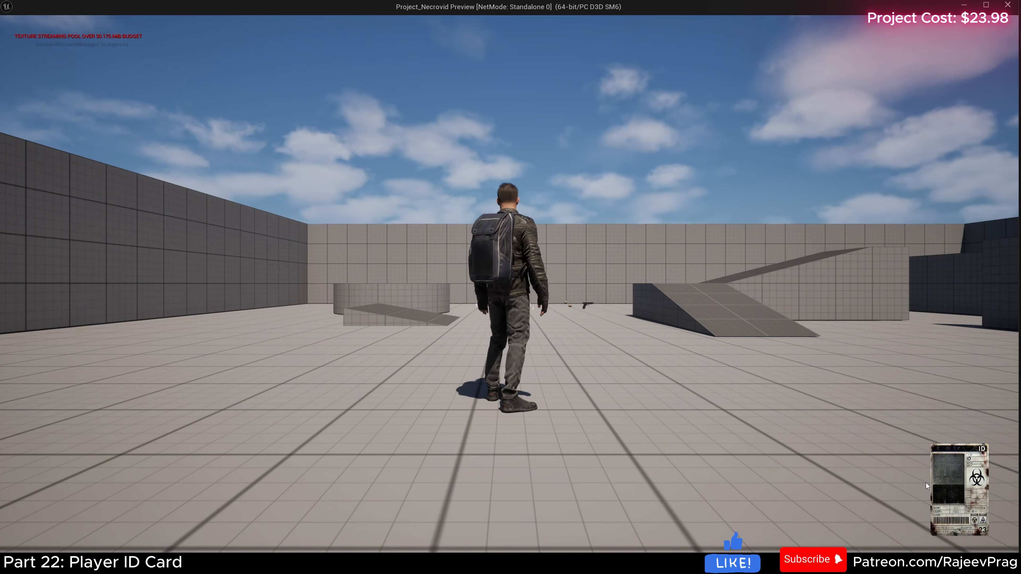
key("Escape")
Step: Enlarge the player card in the HUD up and to the left, and set its slot size to 350 by 410
left_click_drag(656, 381, 611, 326)
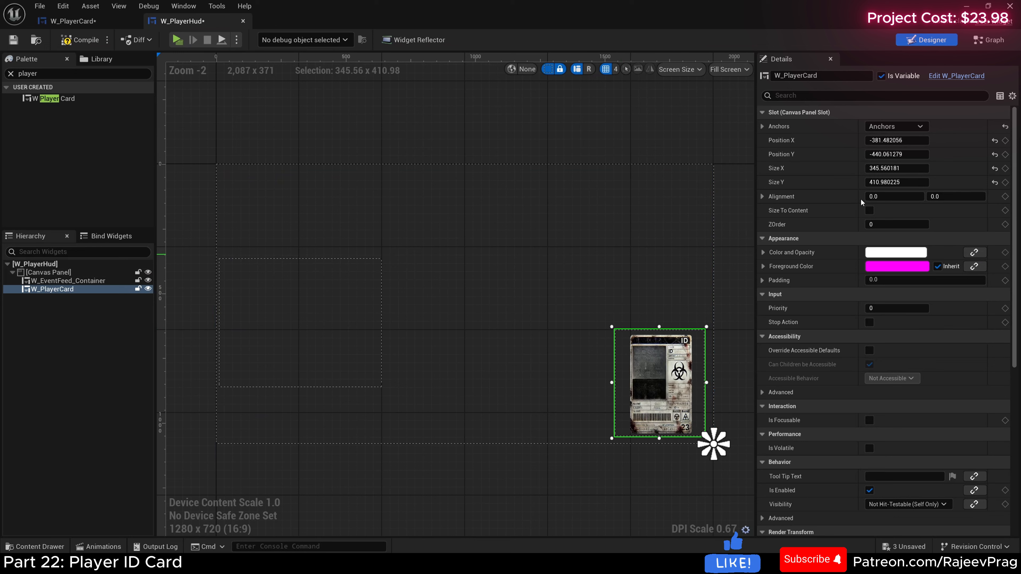
left_click(904, 171)
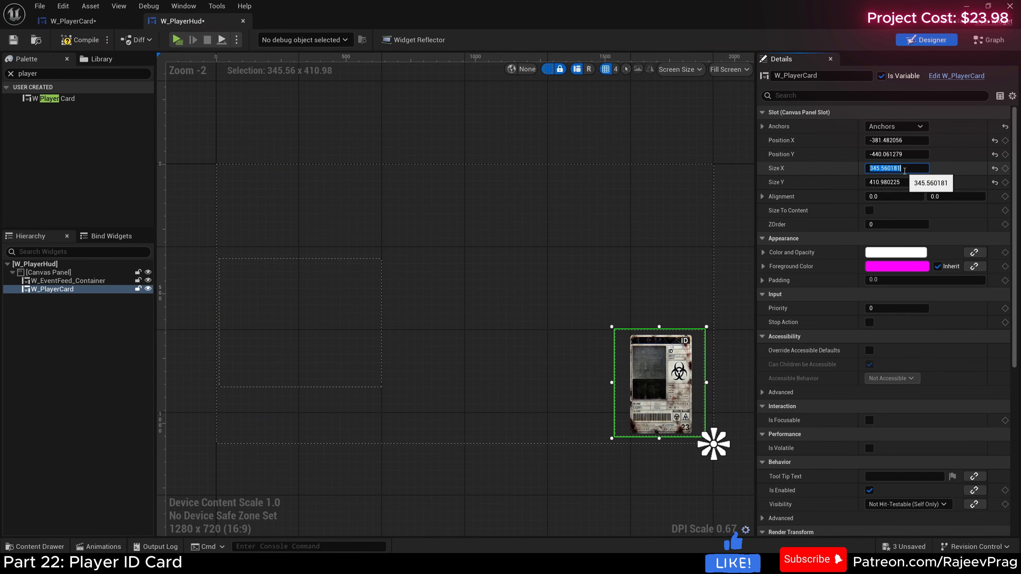
type("350")
key("Tab")
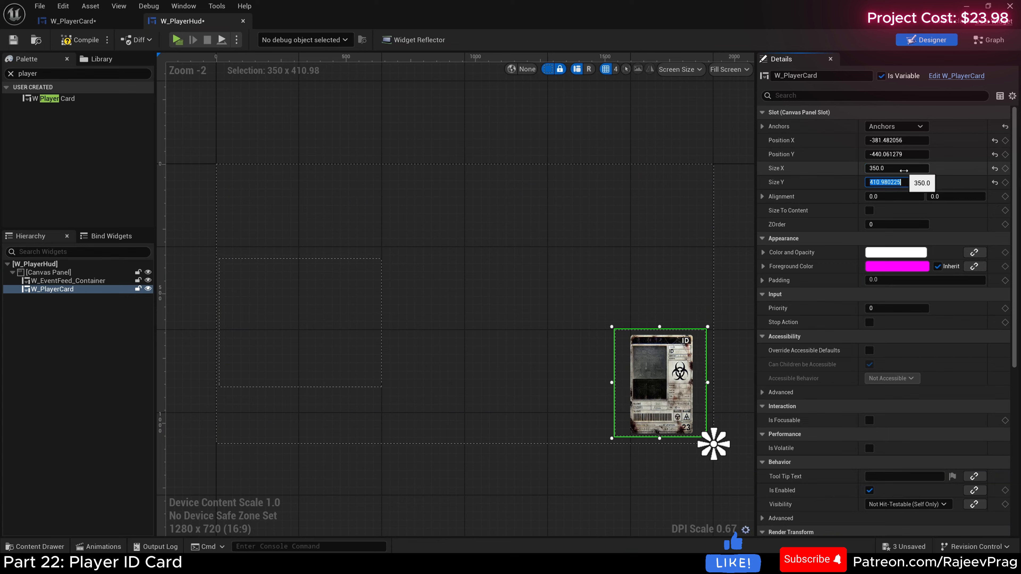
key("Return")
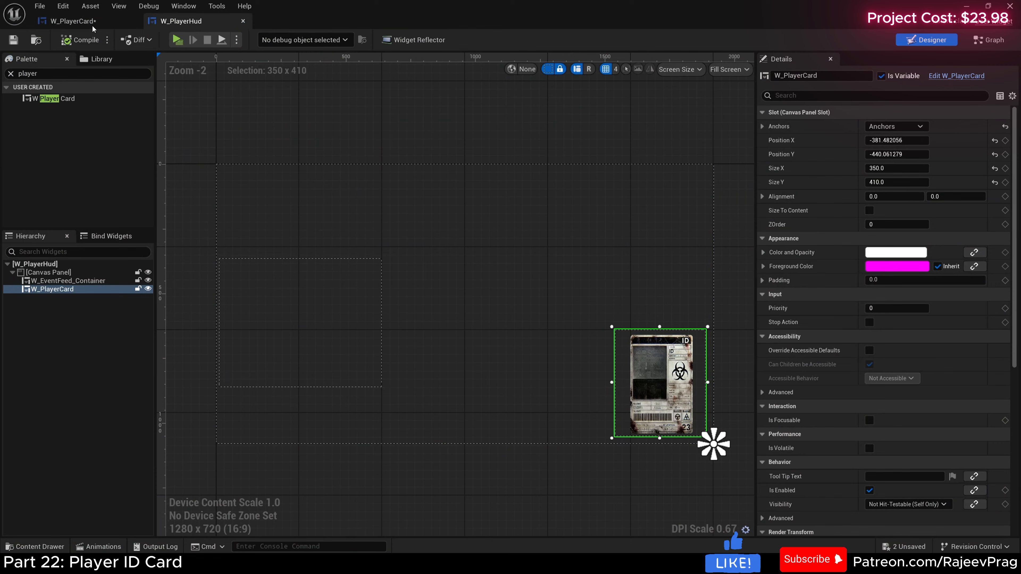
Step: Return to W_PlayerCard and set the Size Box's width override to 350 and height override to 410
left_click(93, 24)
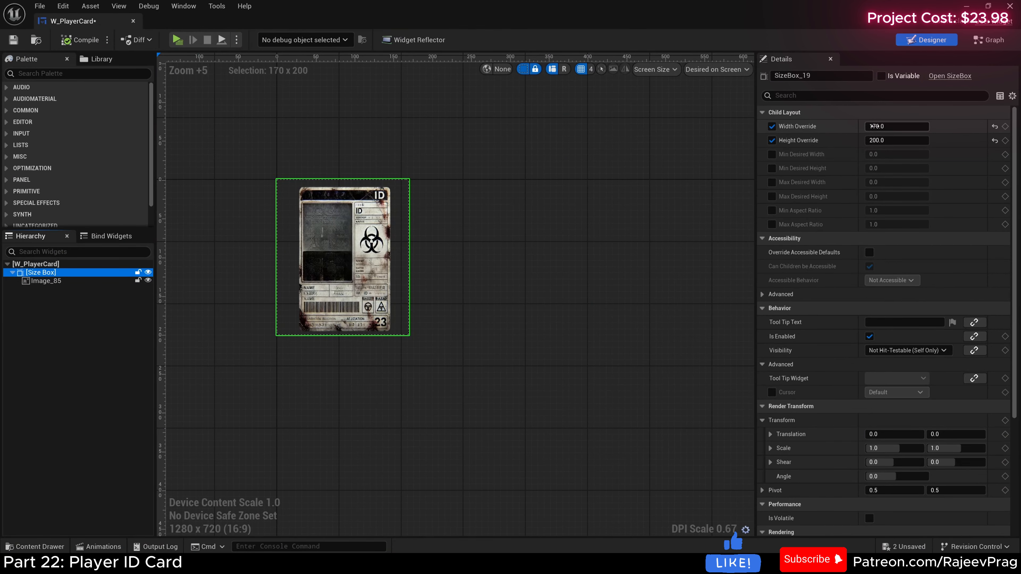
left_click(880, 126)
type("350")
key("Tab")
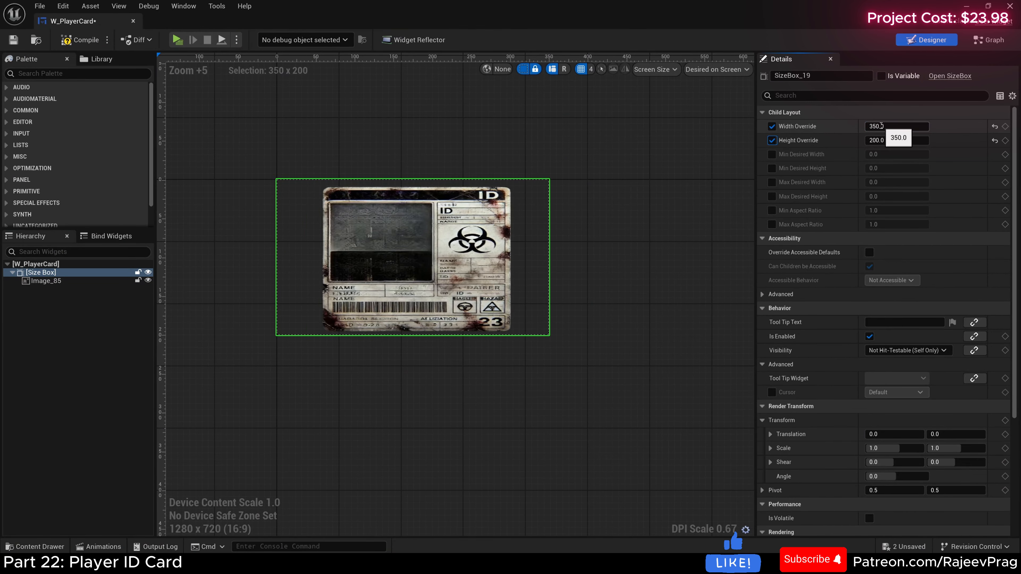
type("41")
type("0")
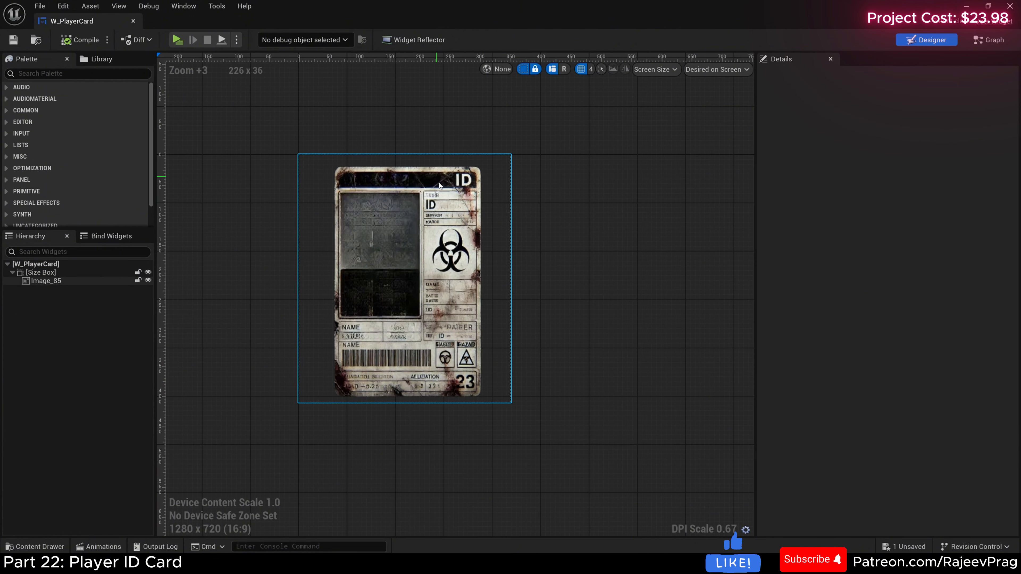
Step: Wrap the root Size Box of W_PlayerCard with an Overlay
right_click(42, 272)
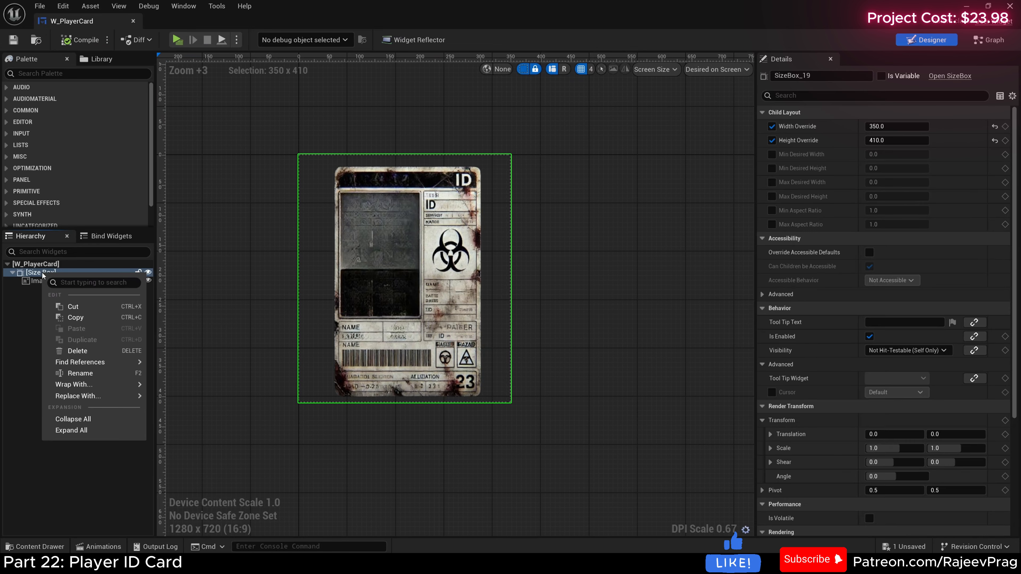
mouse_move(86, 385)
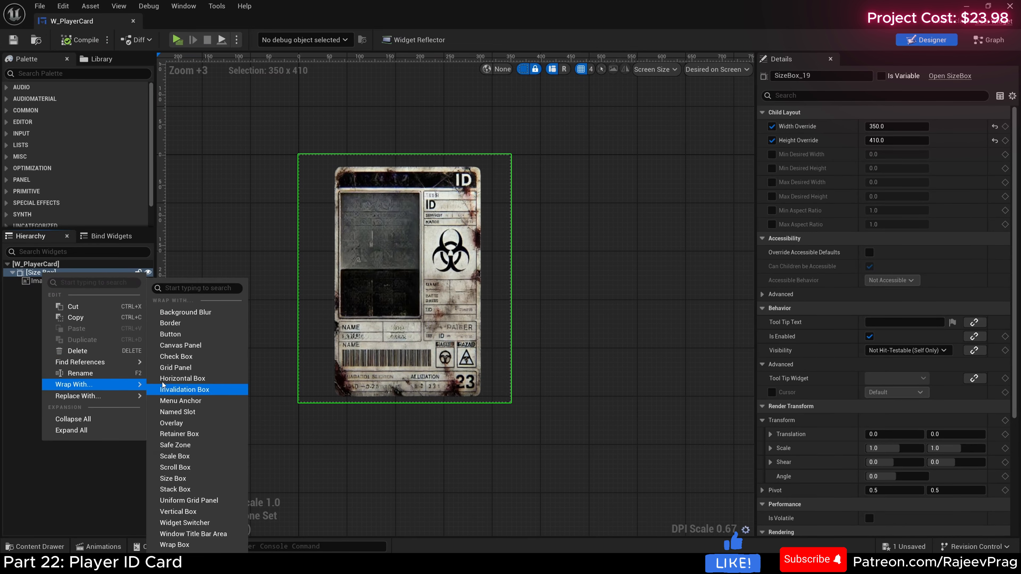
left_click(179, 424)
Step: Search the palette for text and add a Text block to the Overlay
left_click(40, 272)
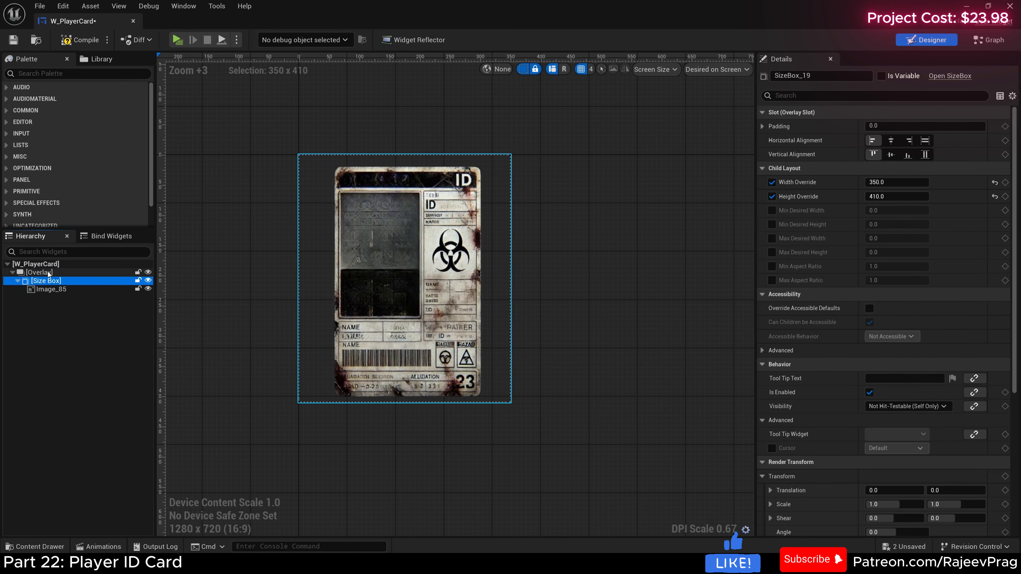
left_click(40, 74)
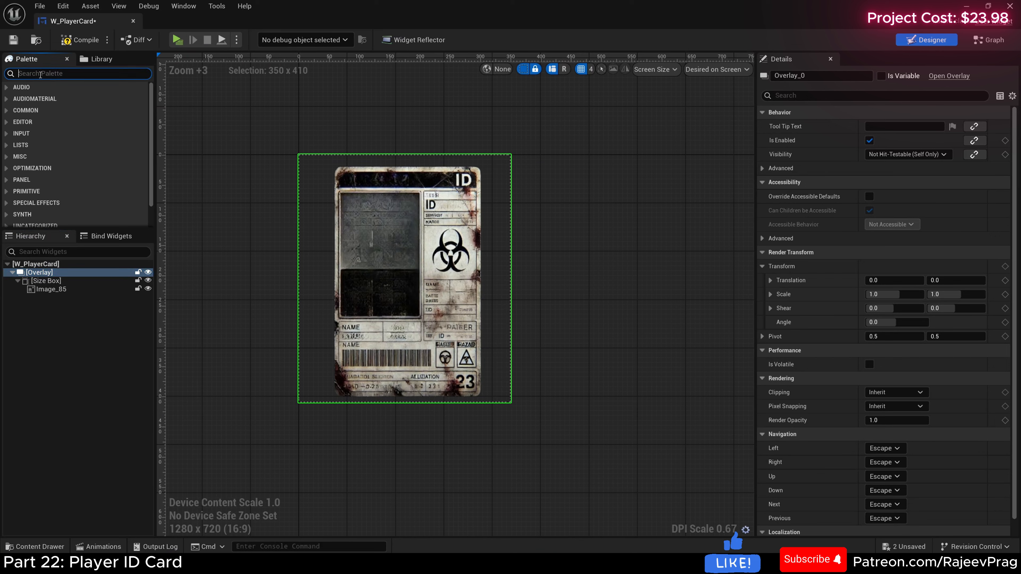
type("text")
left_click_drag(38, 108, 51, 274)
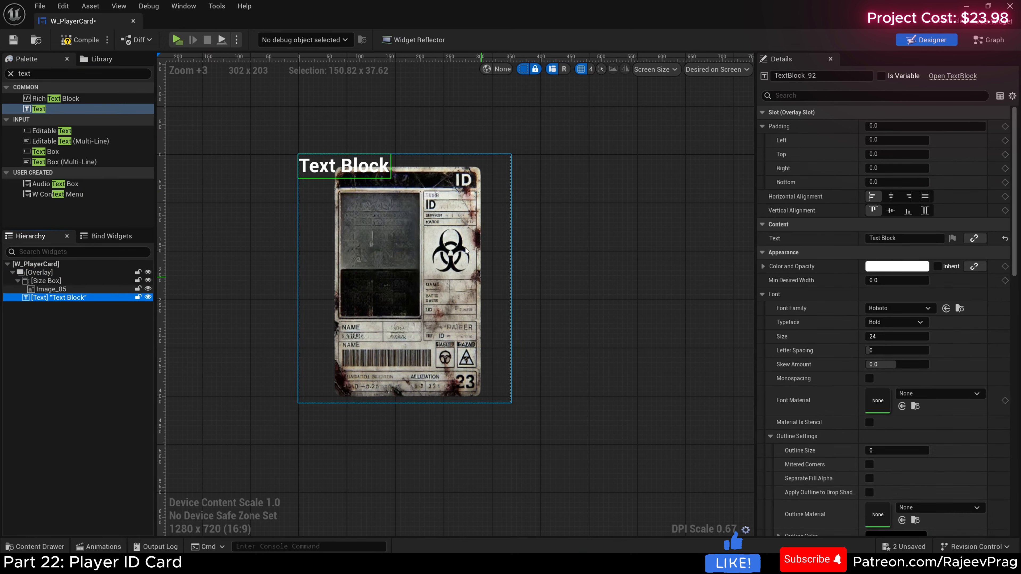
Step: Set the text block's left padding to 70 and top padding to 30
left_click(898, 139)
left_click_drag(900, 140, 829, 142)
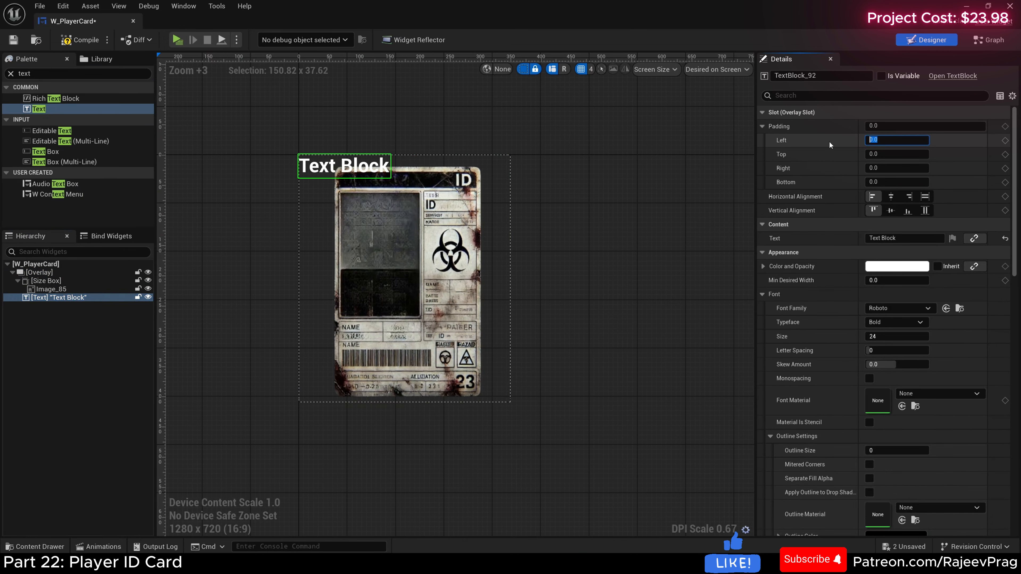
type("70")
key("Return")
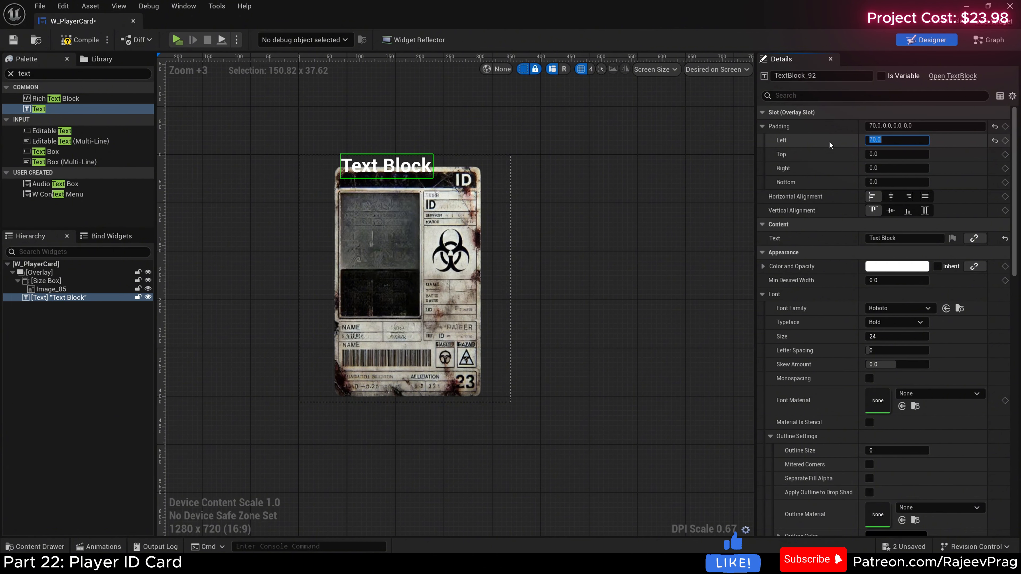
left_click(881, 154)
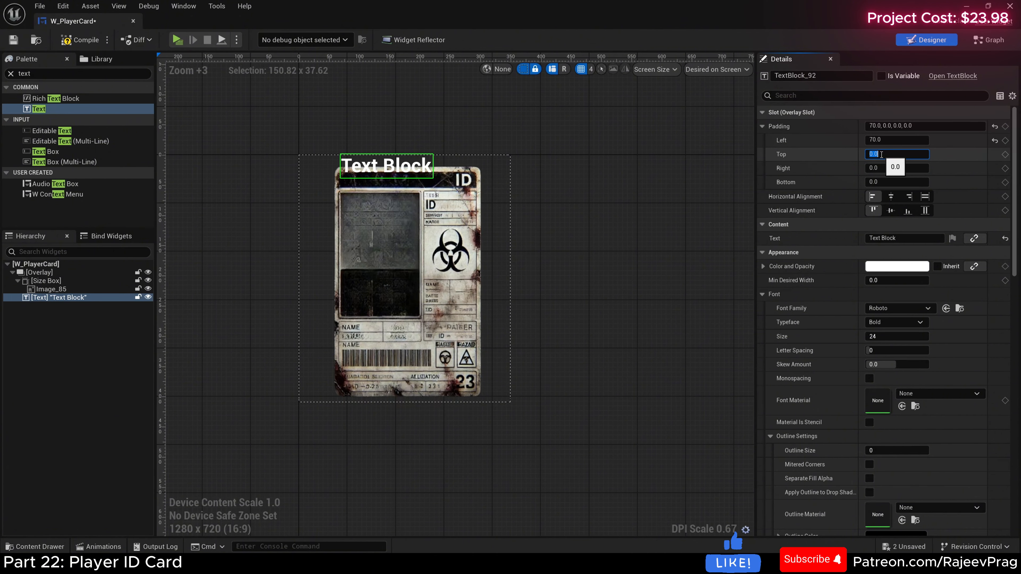
type("30")
key("Return")
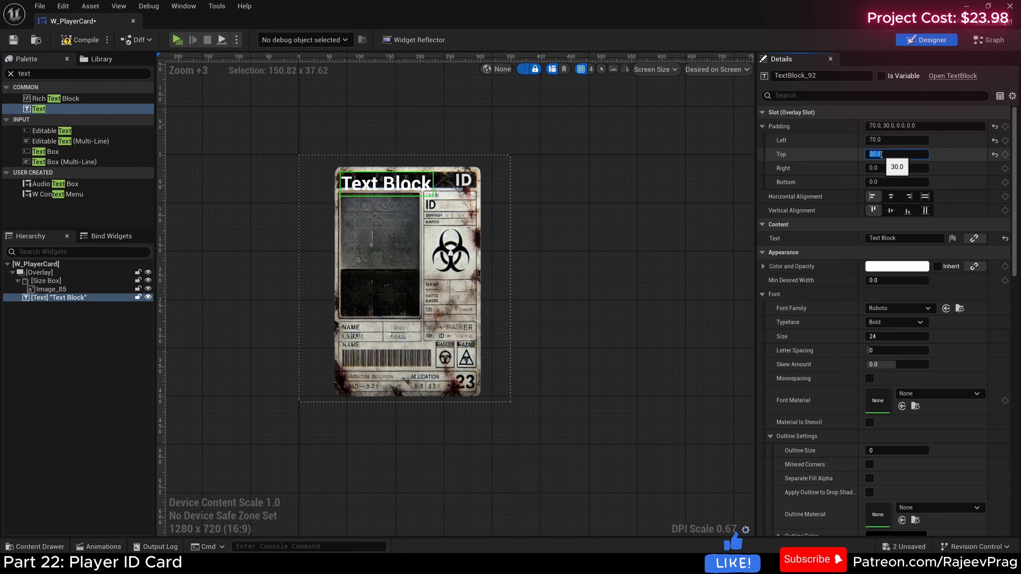
Step: Replace the text block's content with the character's full name
left_click(898, 239)
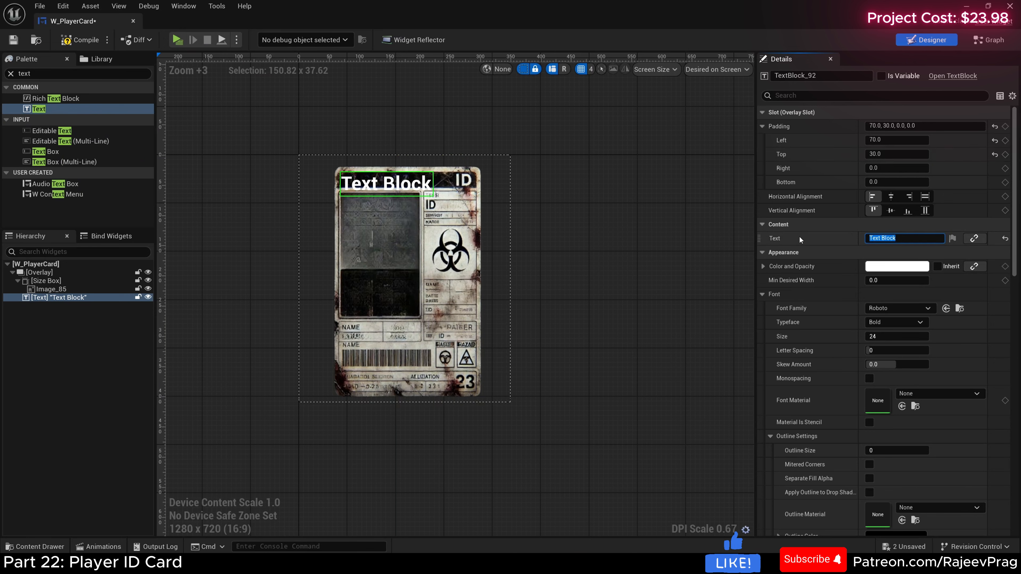
type("CHris")
key("BackSpace")
key("BackSpace")
key("BackSpace")
key("BackSpace")
type("hris Summers")
Step: Set the name text block's left padding to 73 and top padding to 28
left_click(889, 140)
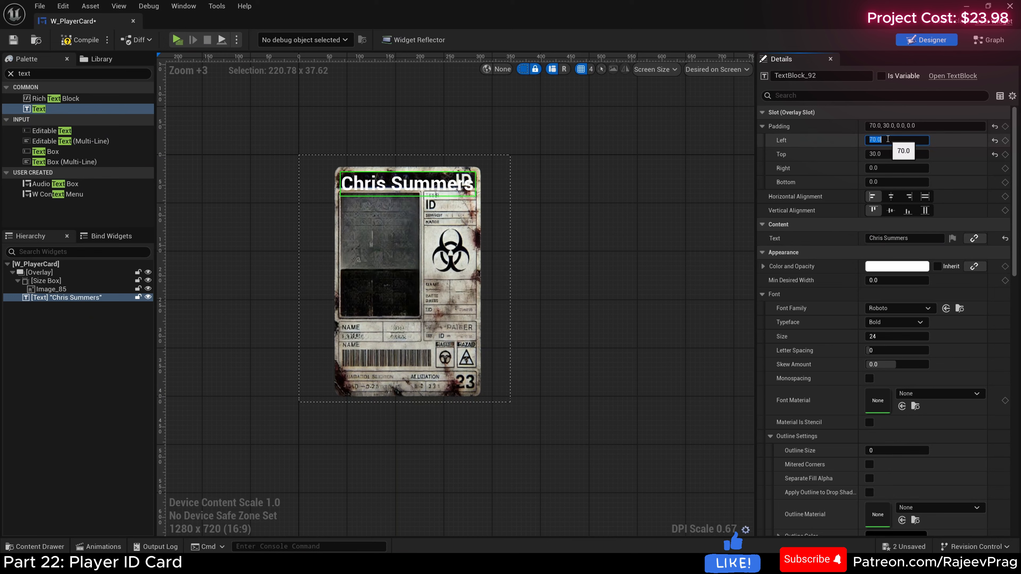
type("73")
key("Return")
left_click(887, 153)
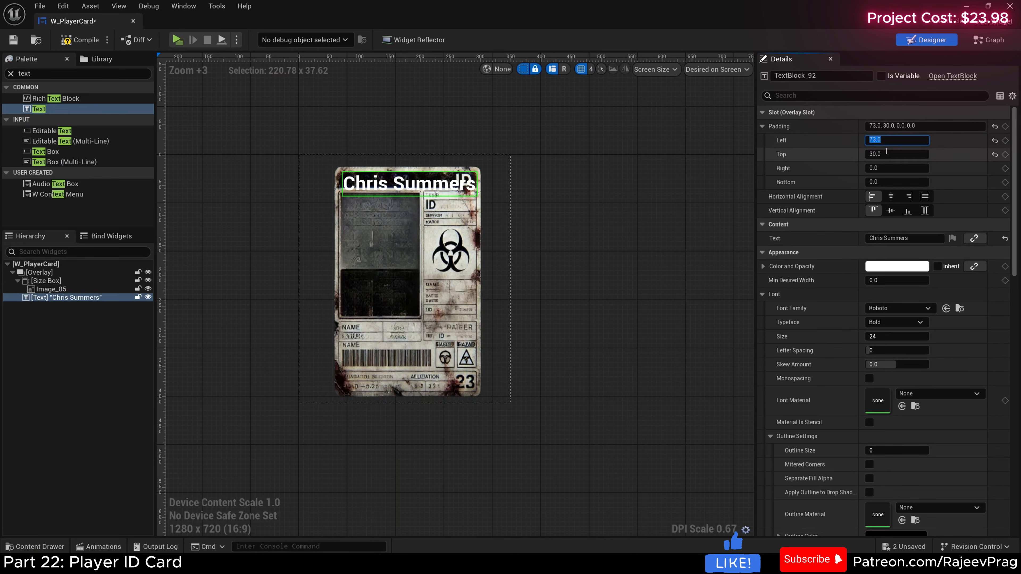
type("28")
key("Return")
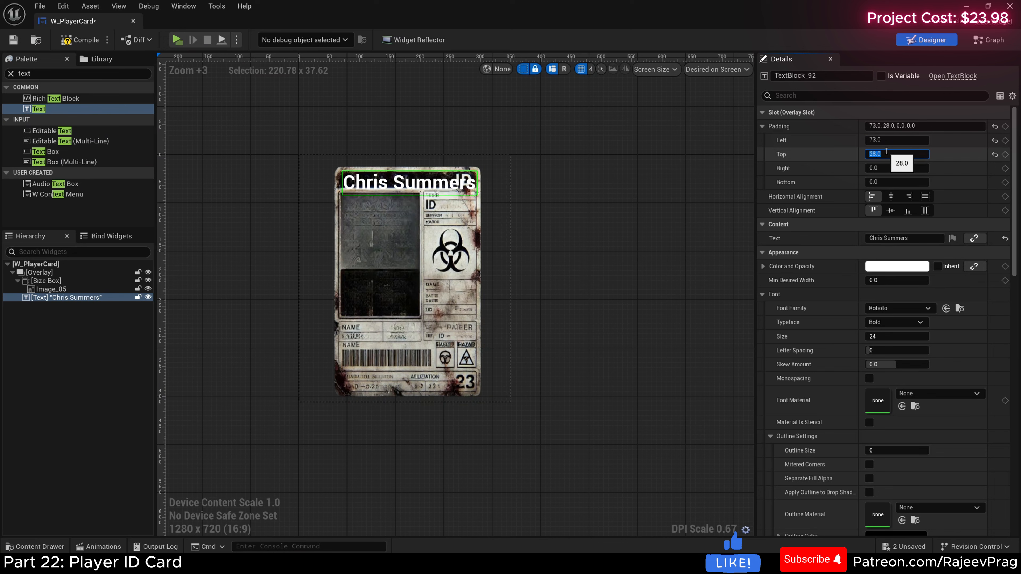
Step: Set the name text block's font size to 18 and deselect it
left_click(884, 336)
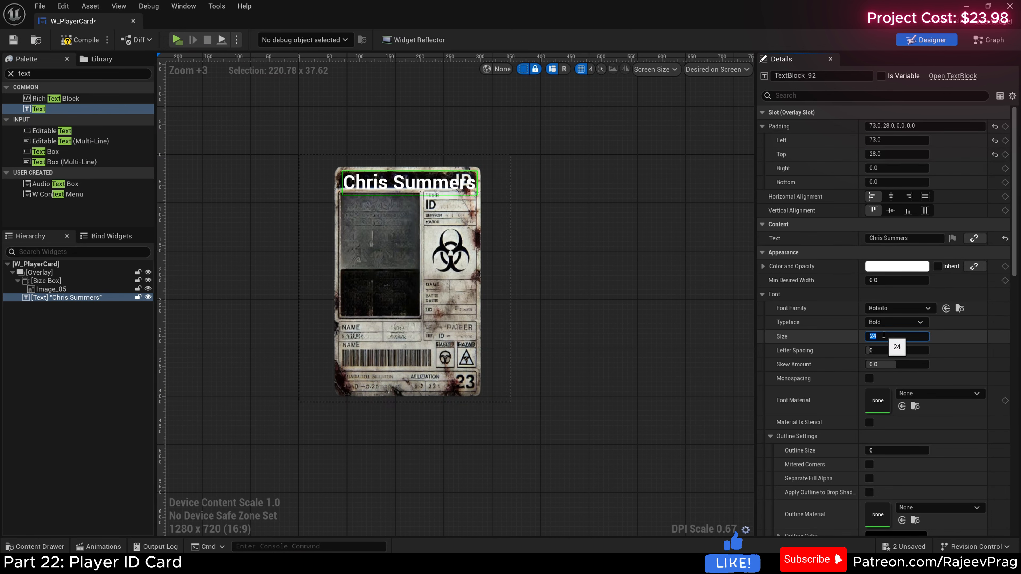
type("18")
key("Return")
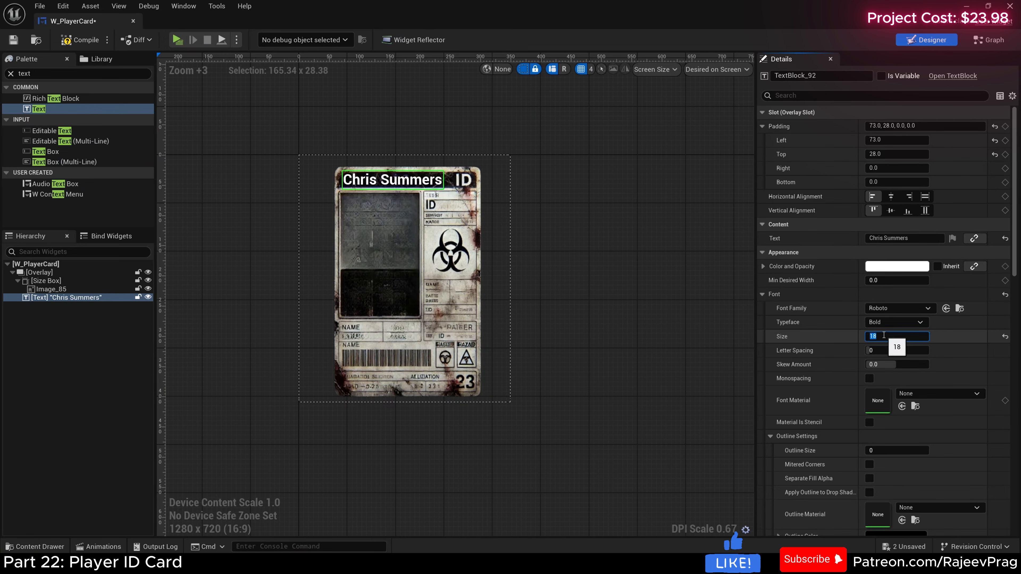
left_click(553, 377)
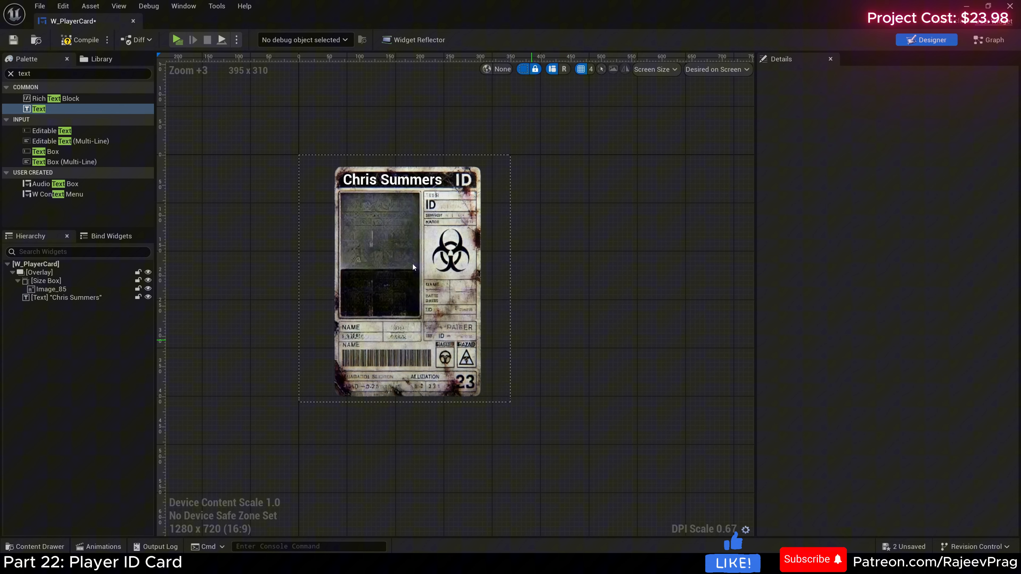
Step: Create a folder named Fonts inside the project's Core content folder
left_click(39, 546)
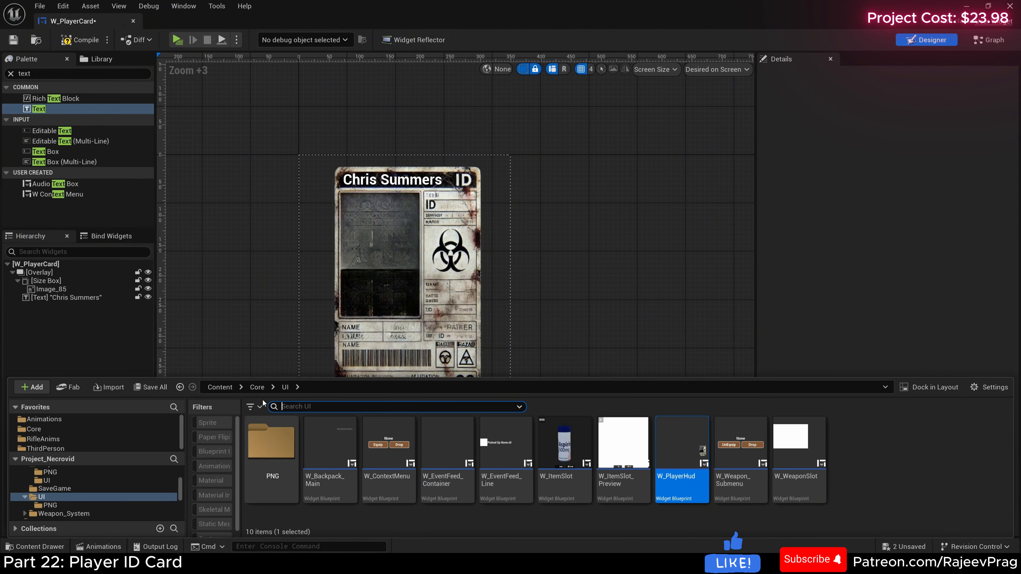
left_click(258, 387)
right_click(447, 442)
left_click(867, 489)
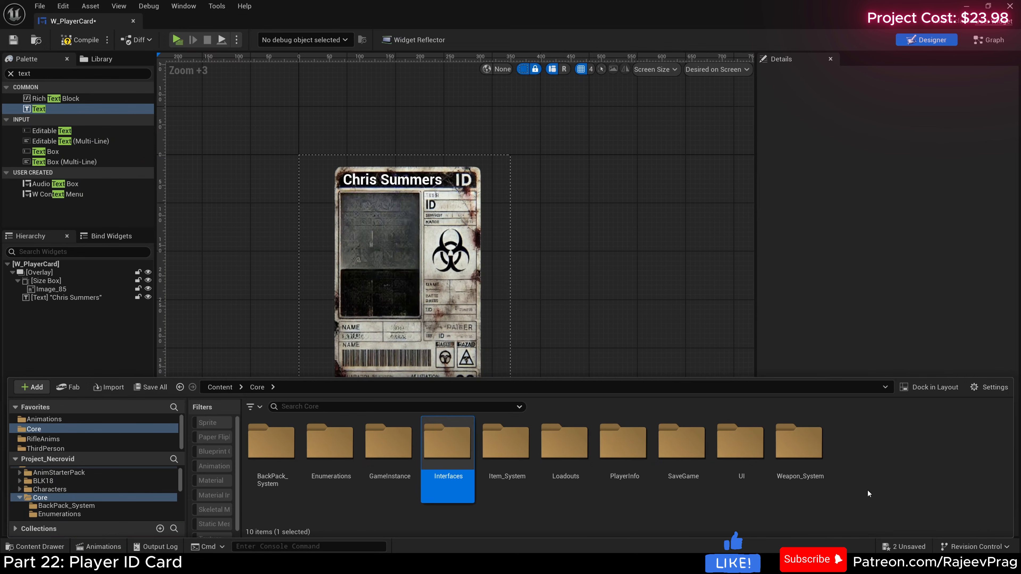
right_click(867, 489)
left_click(916, 130)
type("F")
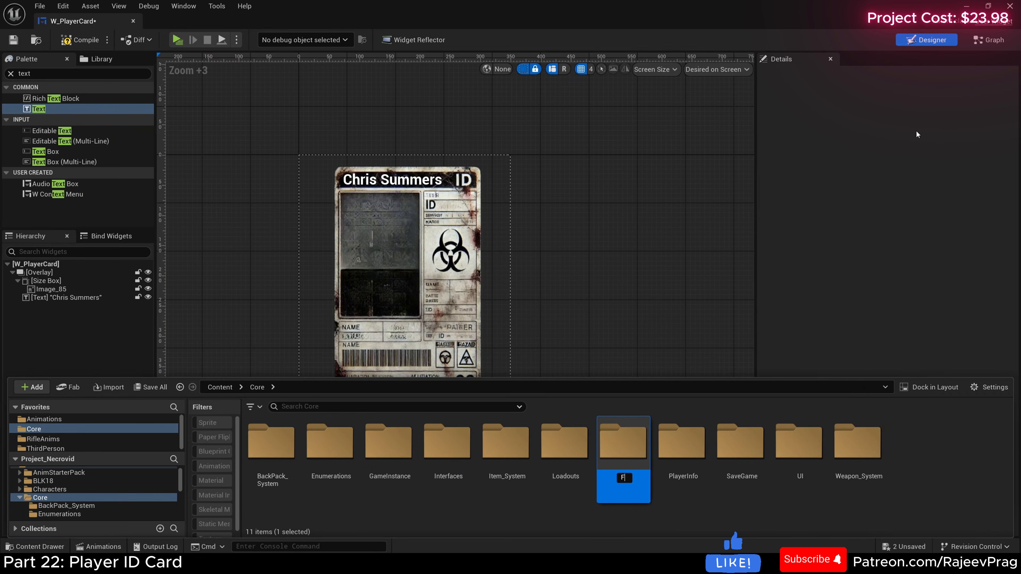
type("onts")
key("Return")
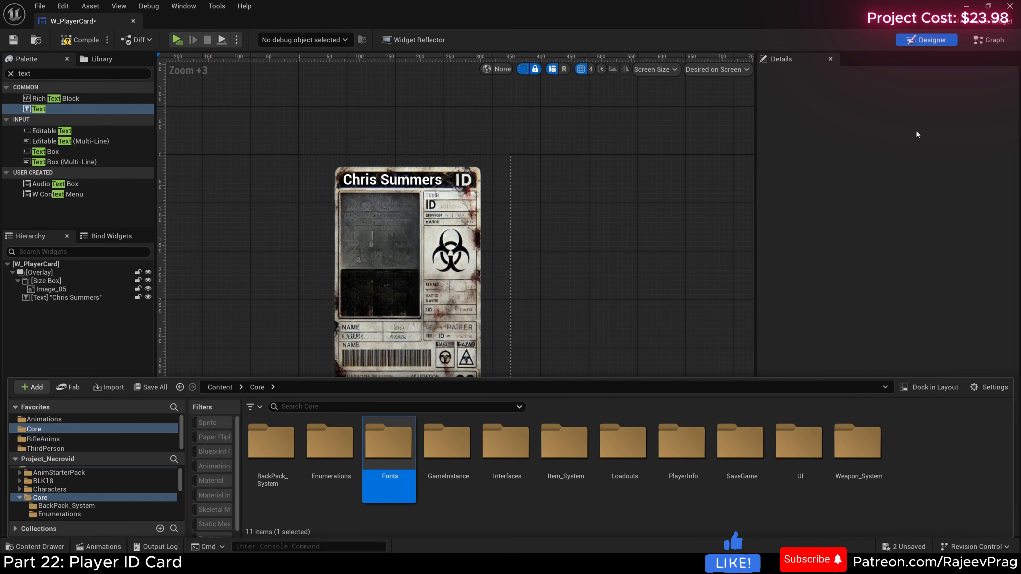
Step: Import the MikeSans-FREE font into the new Fonts folder as a font face and font asset, and save all assets
double_click(389, 442)
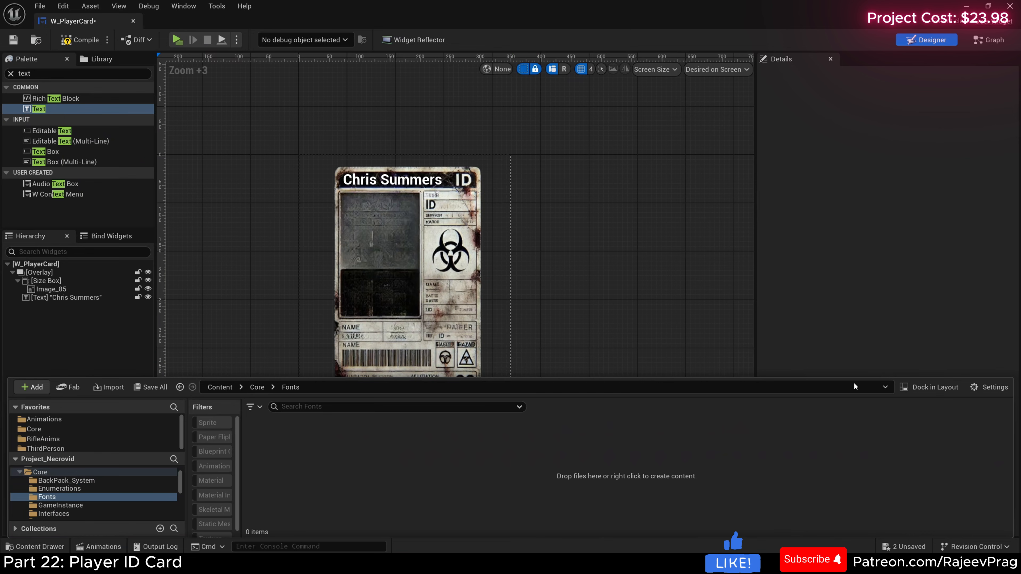
left_click_drag(286, 451, 286, 450)
left_click(549, 304)
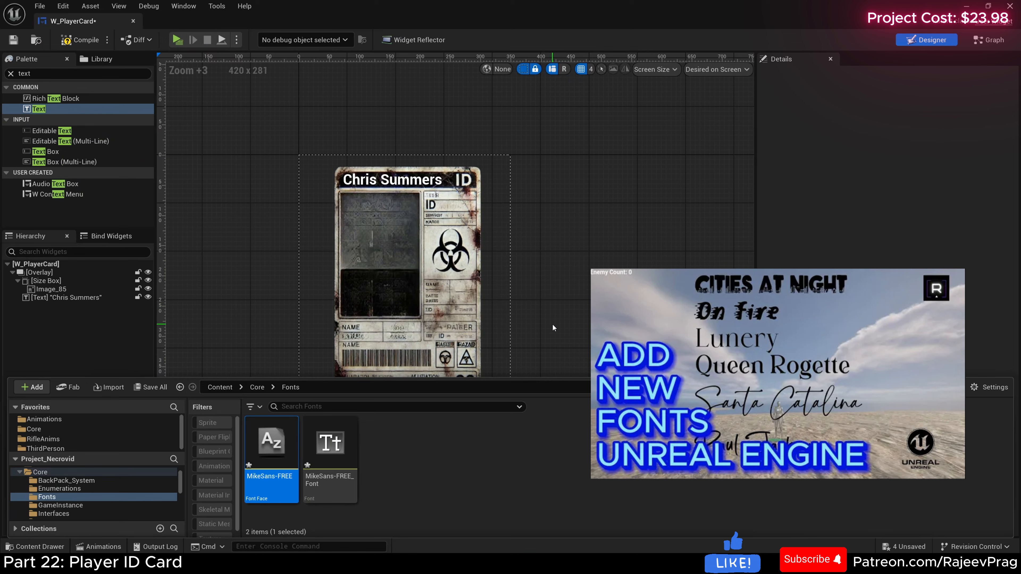
left_click(150, 388)
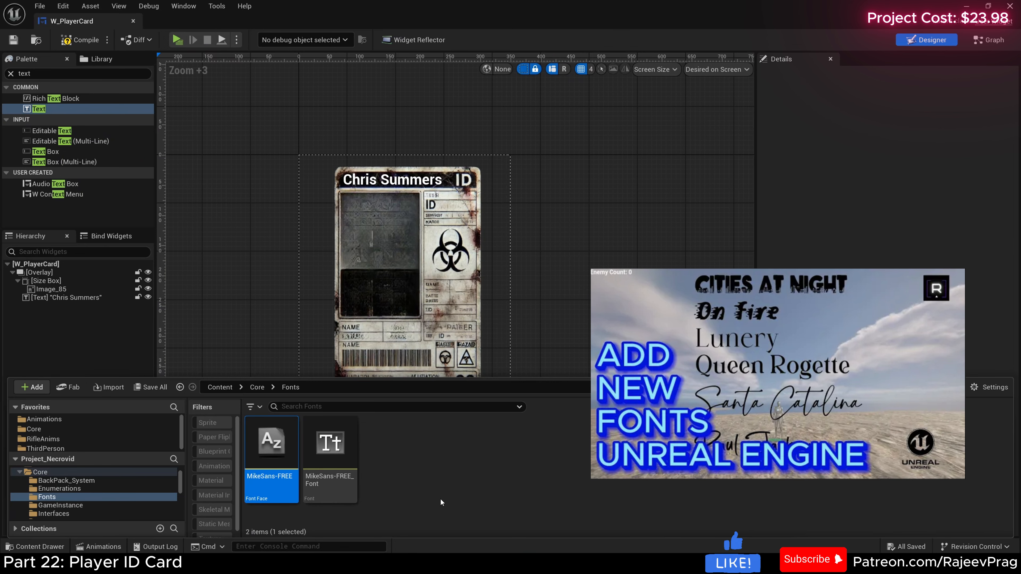
left_click(442, 492)
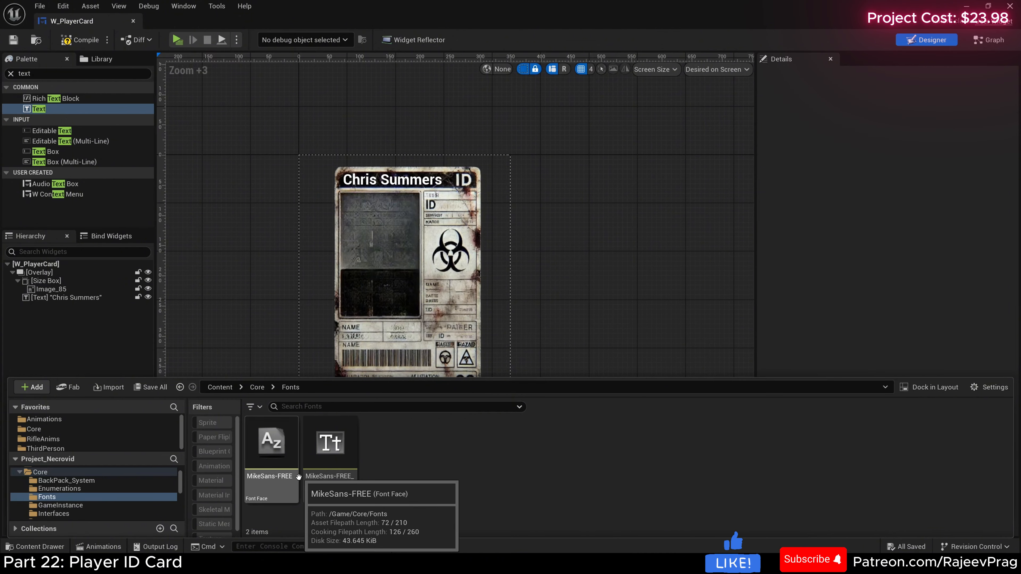
Step: Change the name text block's font family to MikeSans-FREE_Font
left_click(400, 184)
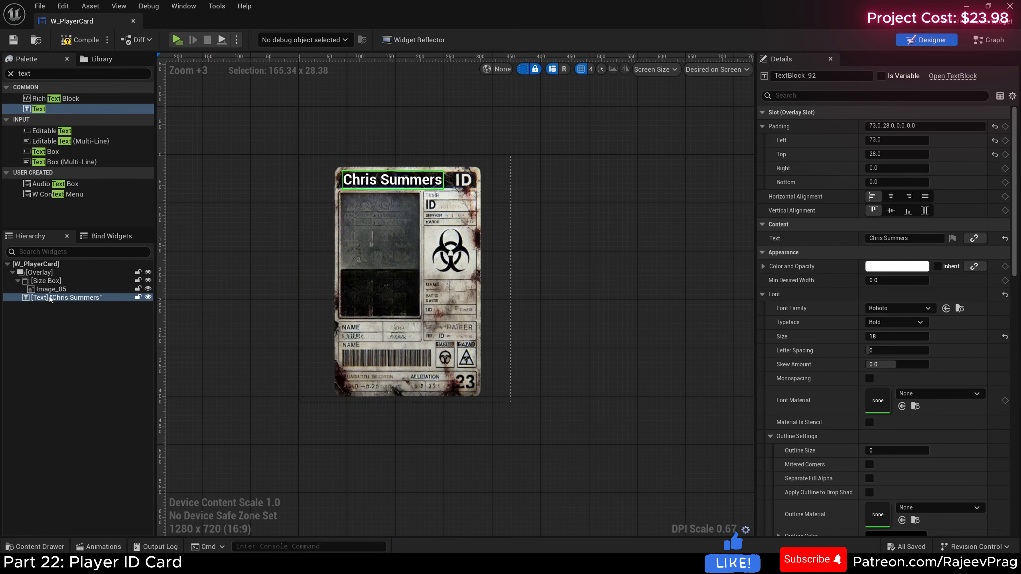
left_click(876, 311)
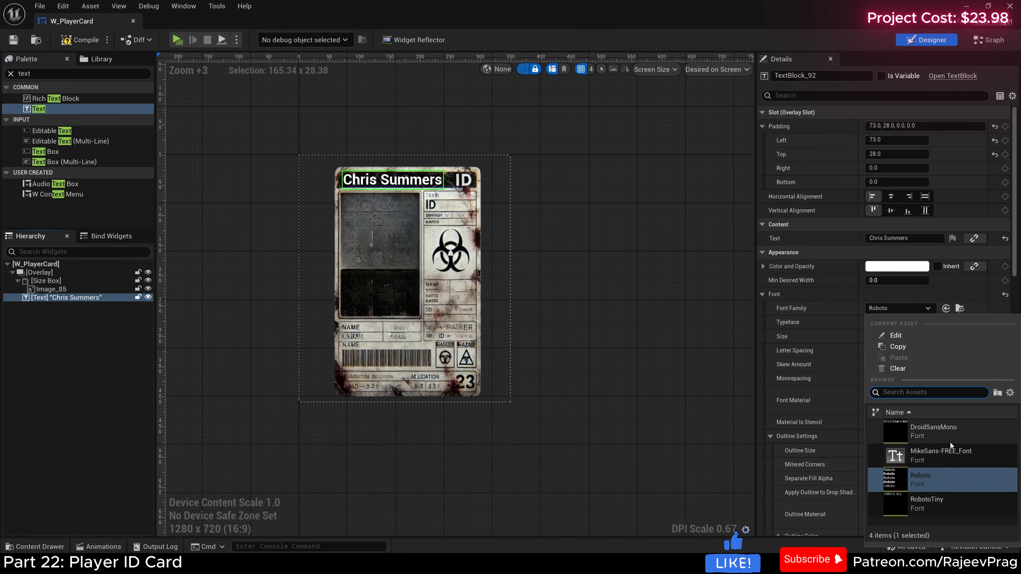
left_click(948, 454)
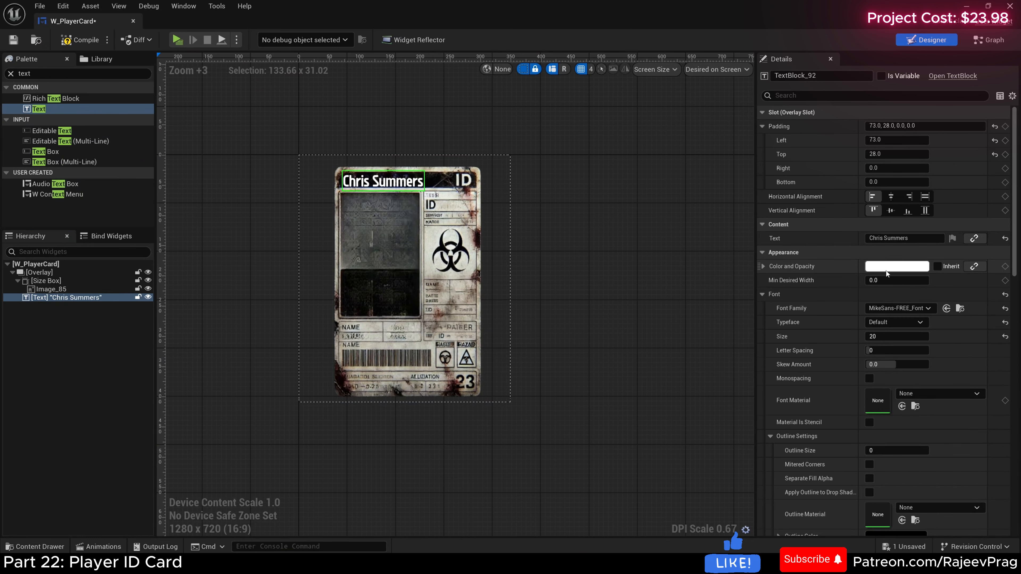
Step: Change the name text block's color to light grey, with a value of about 0.54
left_click(763, 266)
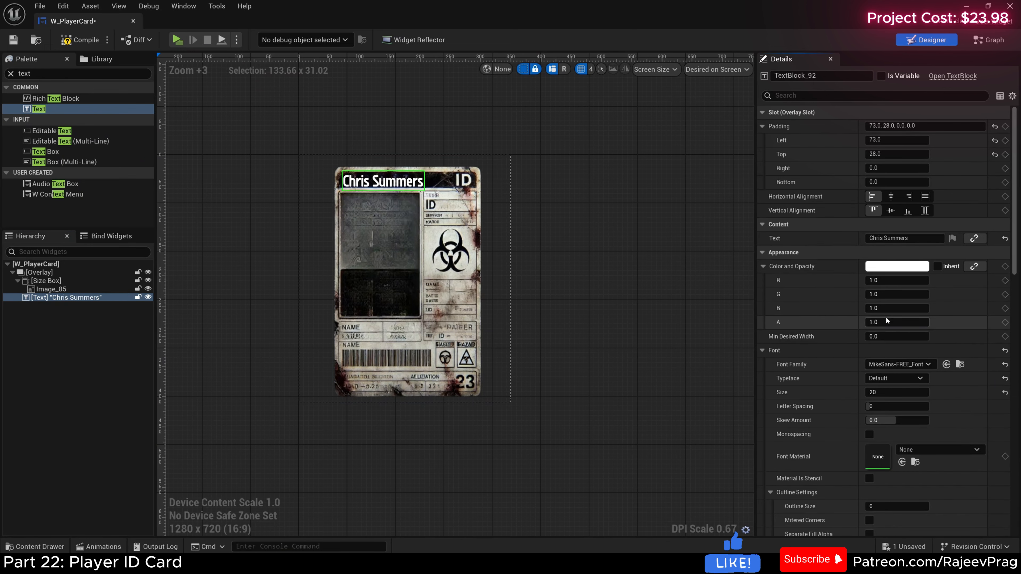
left_click(896, 266)
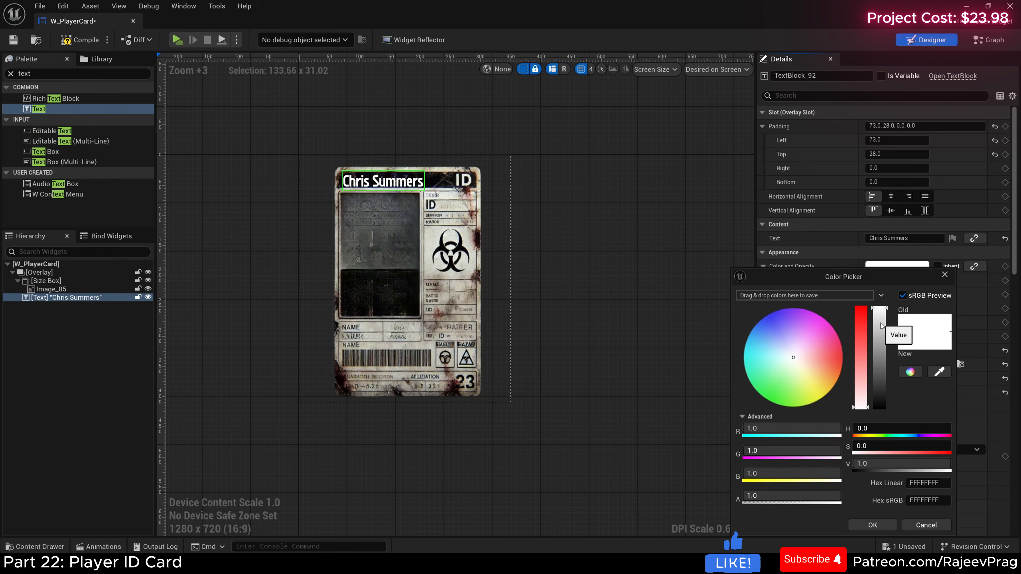
left_click_drag(881, 323, 888, 352)
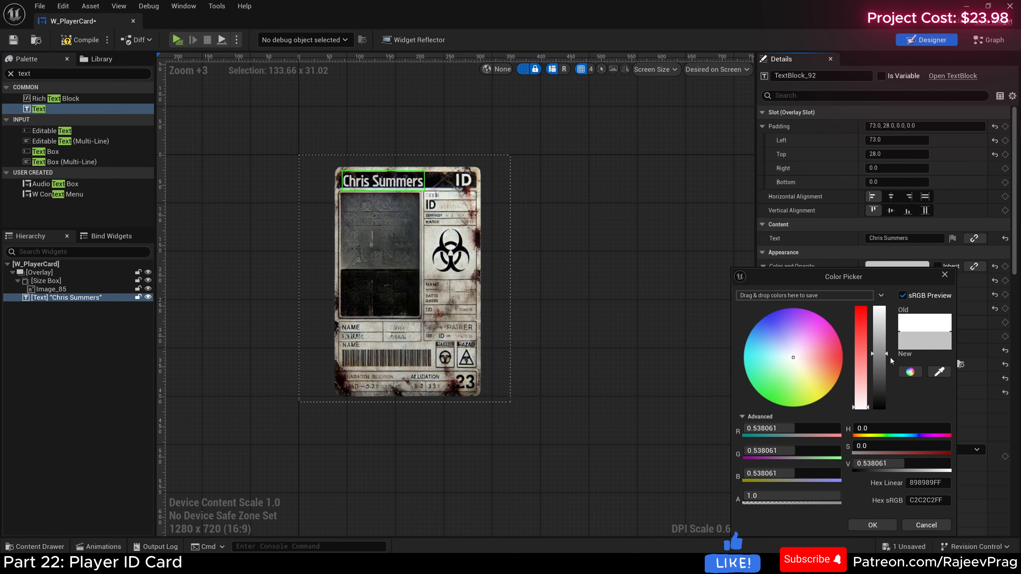
left_click(872, 525)
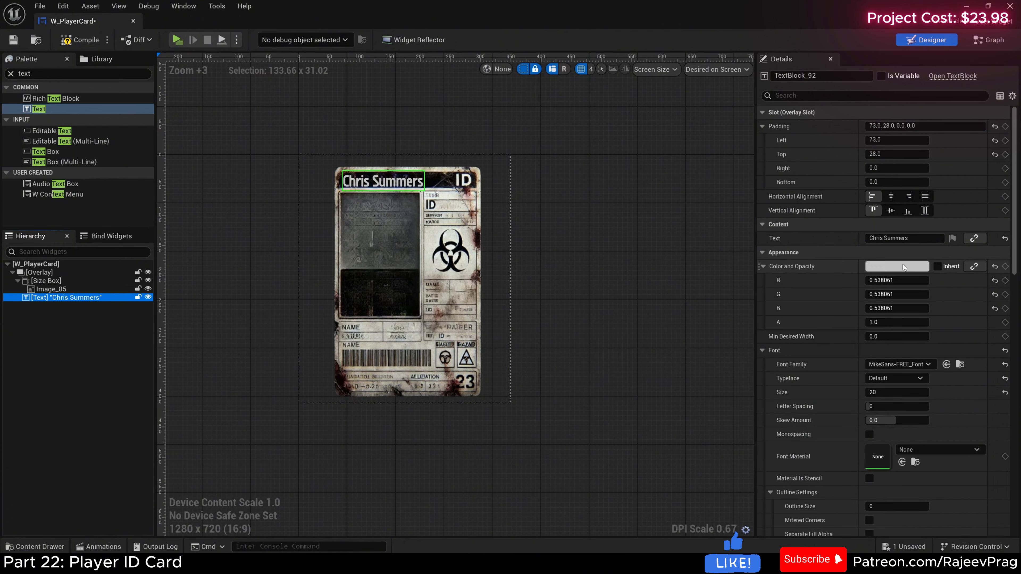
Step: Set the name text block's color alpha to 0.8 and deselect it
left_click(887, 323)
type("0")
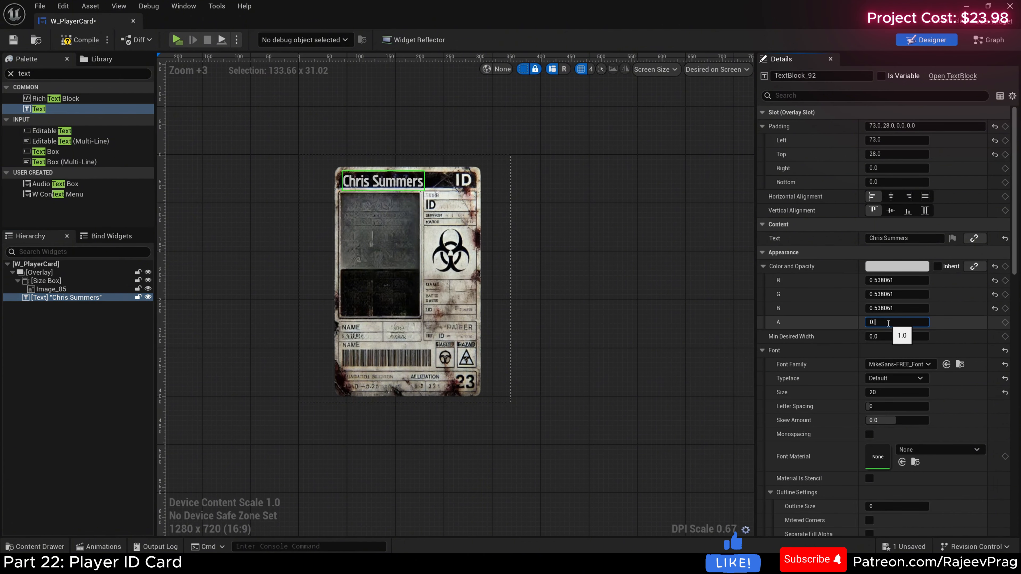
type(".8")
key("Return")
left_click(631, 307)
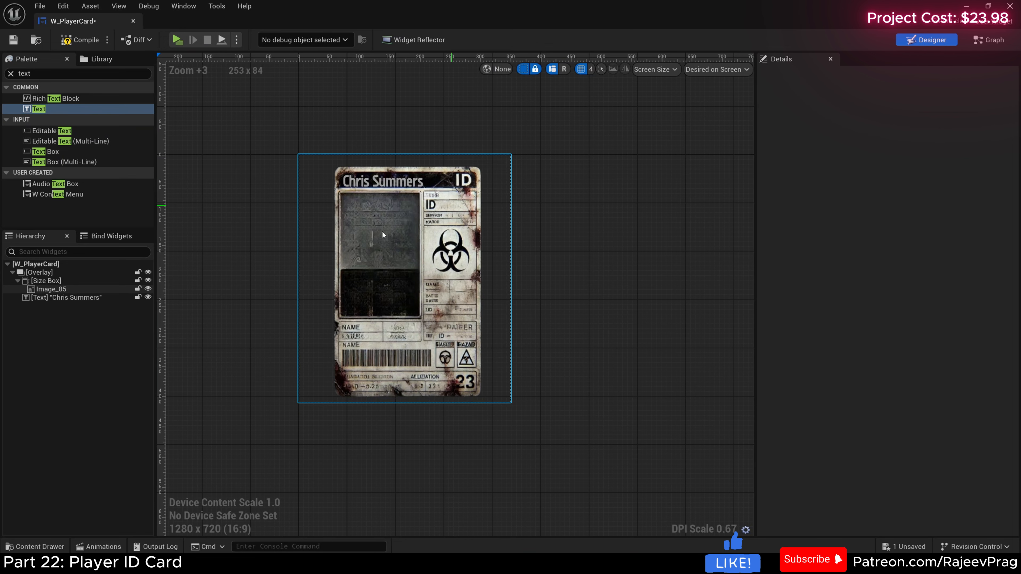
Step: Add a second Text block to the Overlay and name it PLayer_LVL
left_click_drag(39, 108, 42, 270)
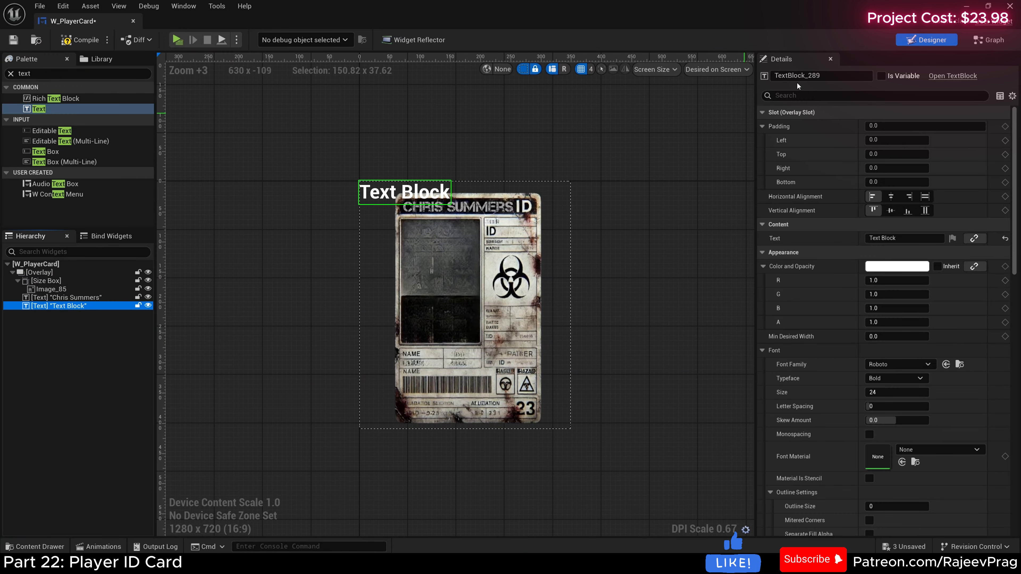
left_click(800, 75)
type("PLayer_LVL")
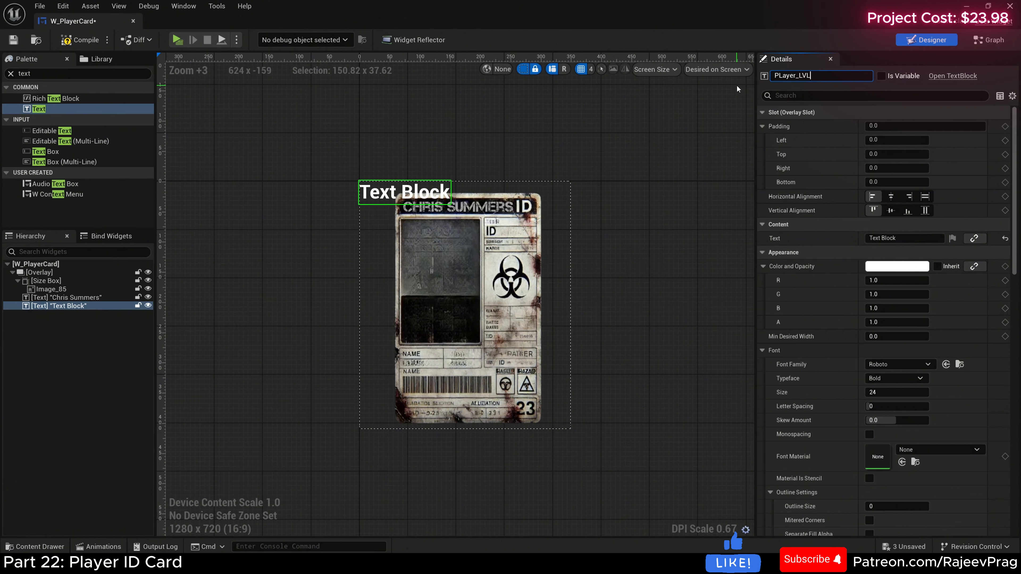
key("Return")
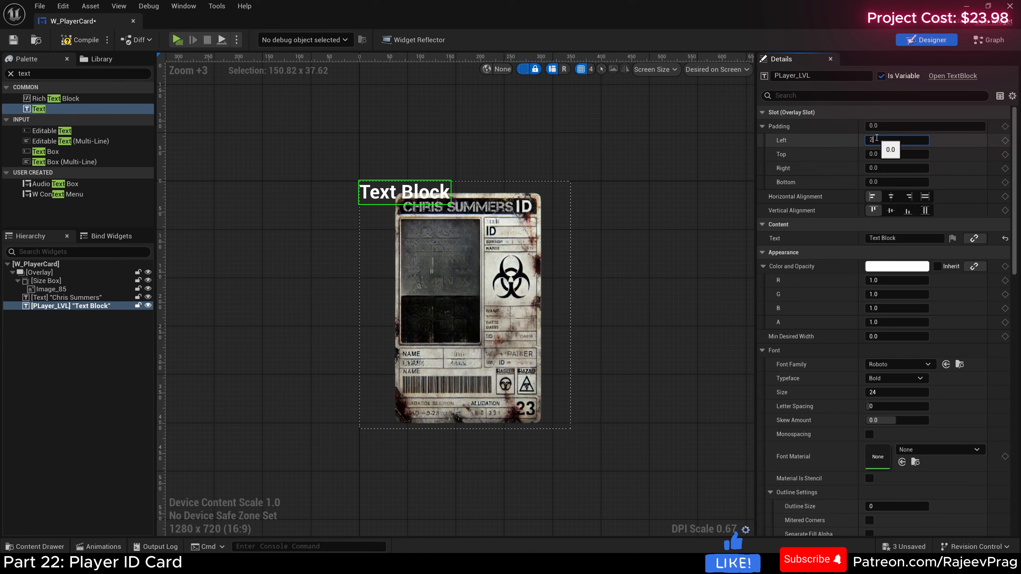
Step: Set the PLayer_LVL text block's left padding to 240 and top padding to 70
type("40")
key("Return")
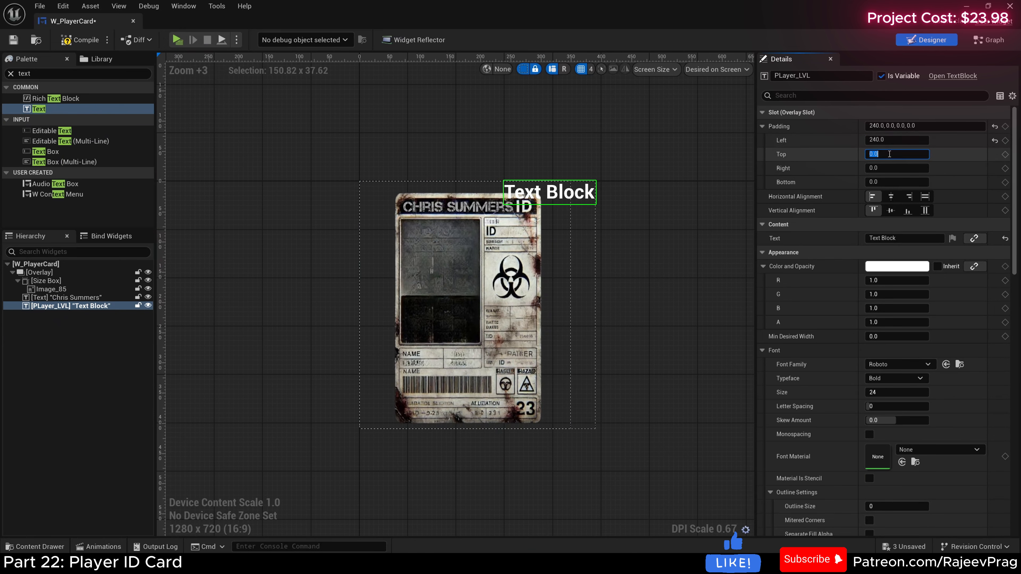
key("Return")
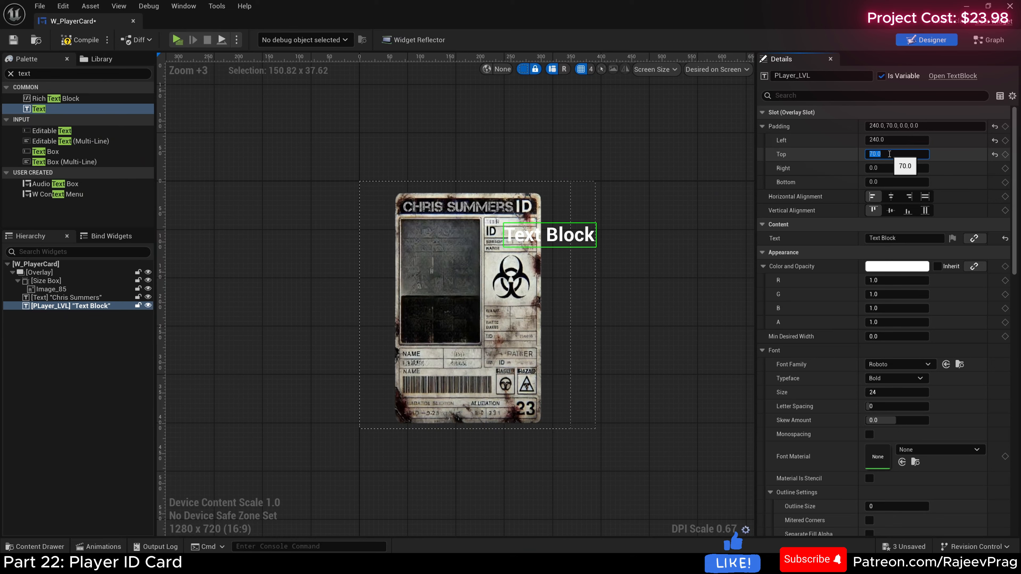
Step: Give the PLayer_LVL text block the Capture_it_Font font family and the placeholder text 999
left_click(893, 366)
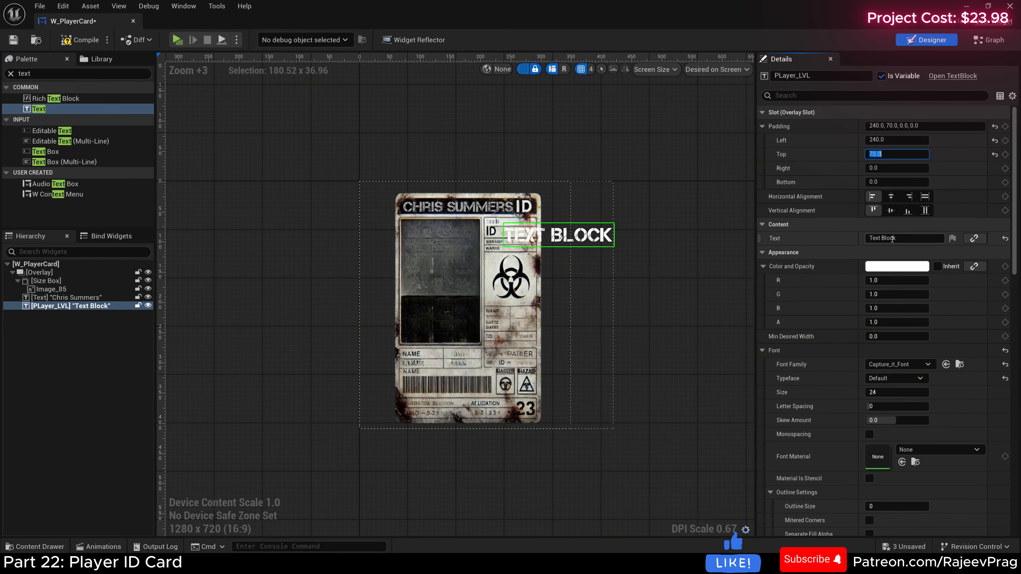
left_click(900, 238)
type("999")
key("Return")
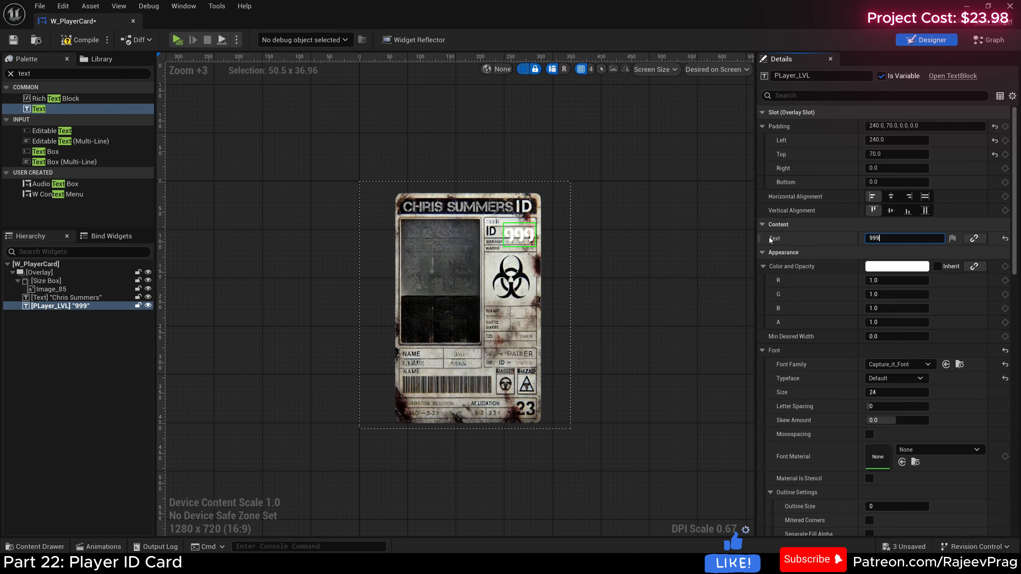
Step: Reduce the PLayer_LVL text block's font size to 18
scroll(721, 300, "down", 1)
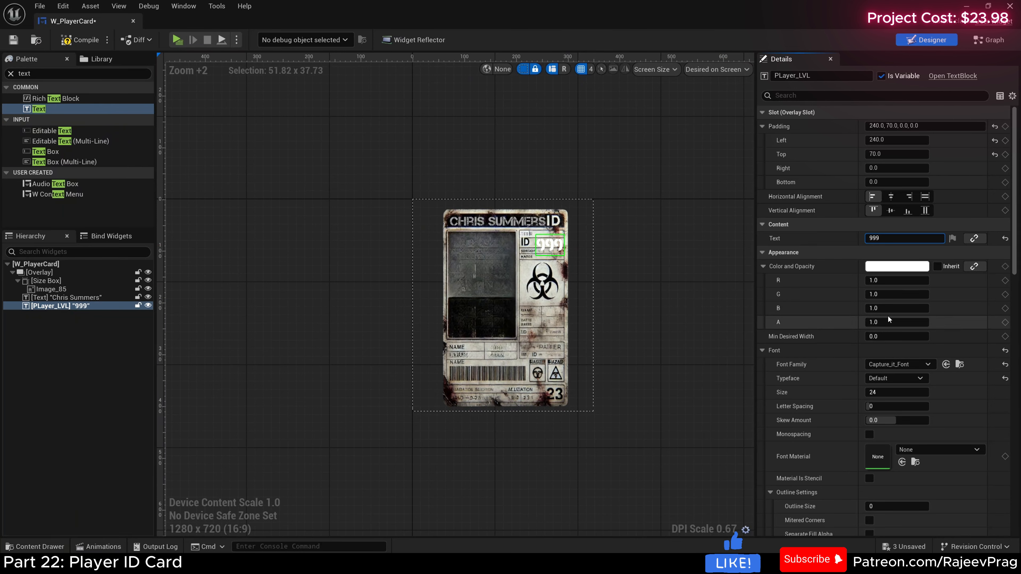
left_click(876, 392)
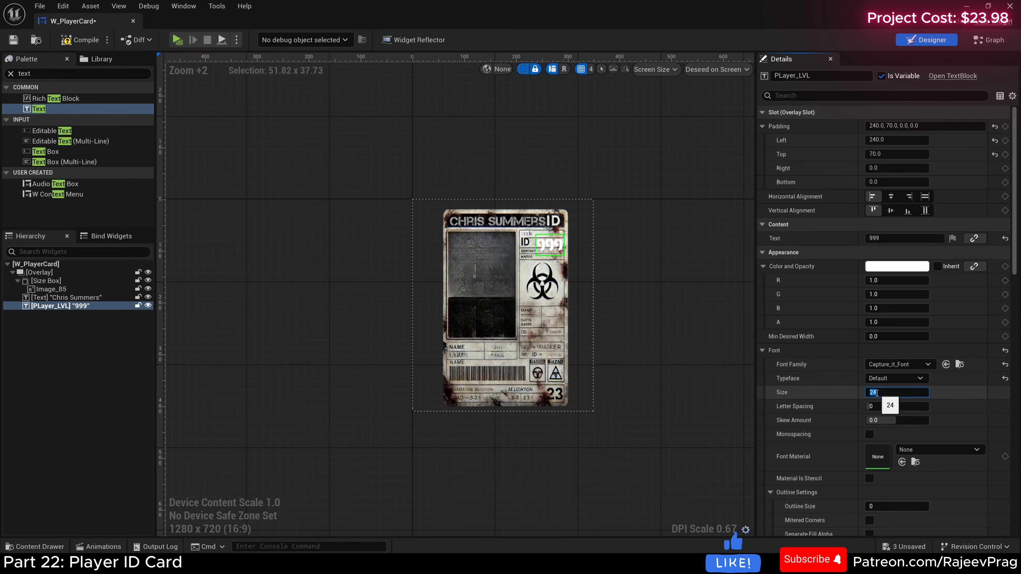
type("18")
key("Return")
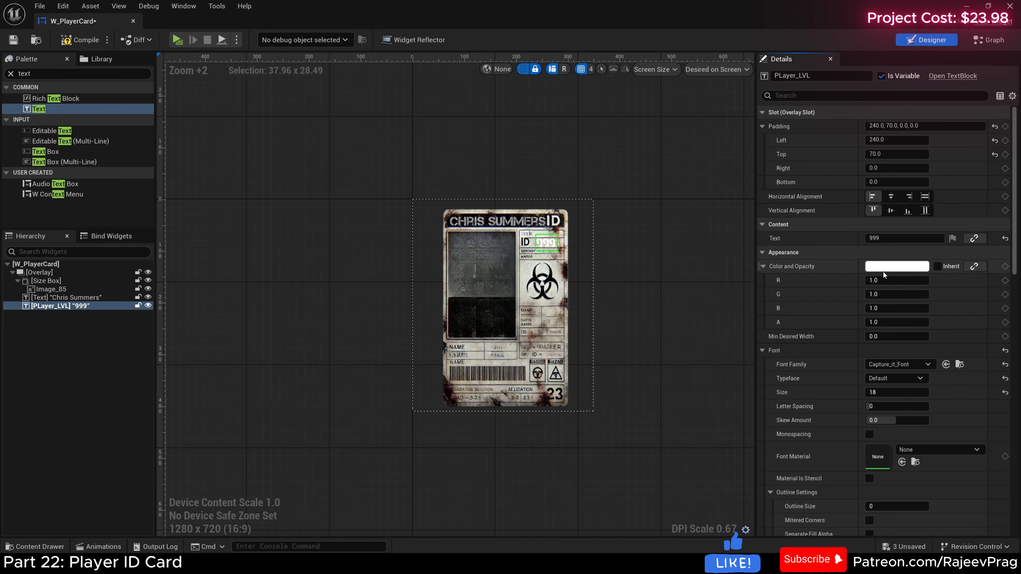
Step: Change the PLayer_LVL text block's color to black and deselect it
left_click(884, 266)
left_click_drag(857, 362, 856, 417)
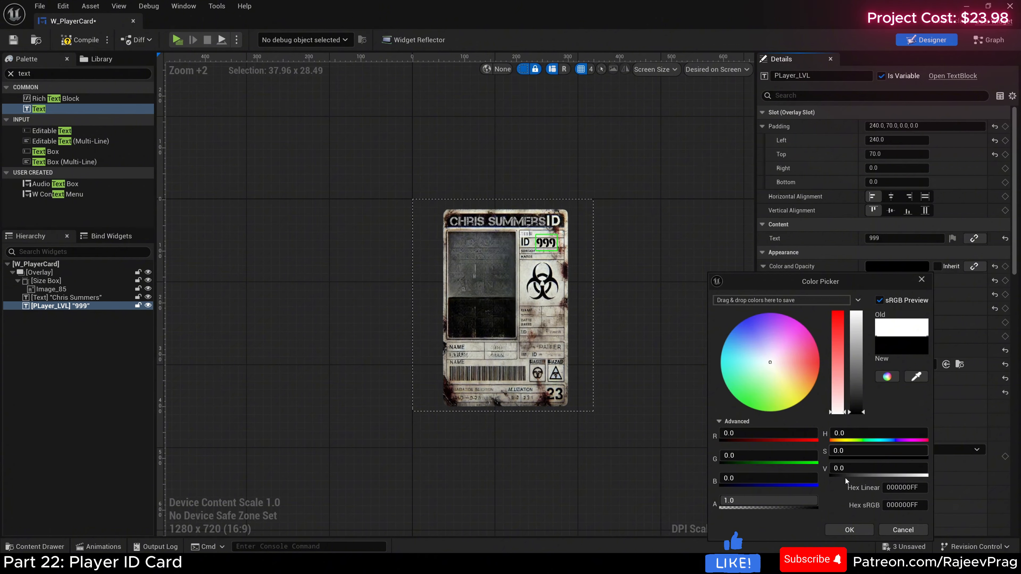
left_click(850, 530)
left_click(610, 245)
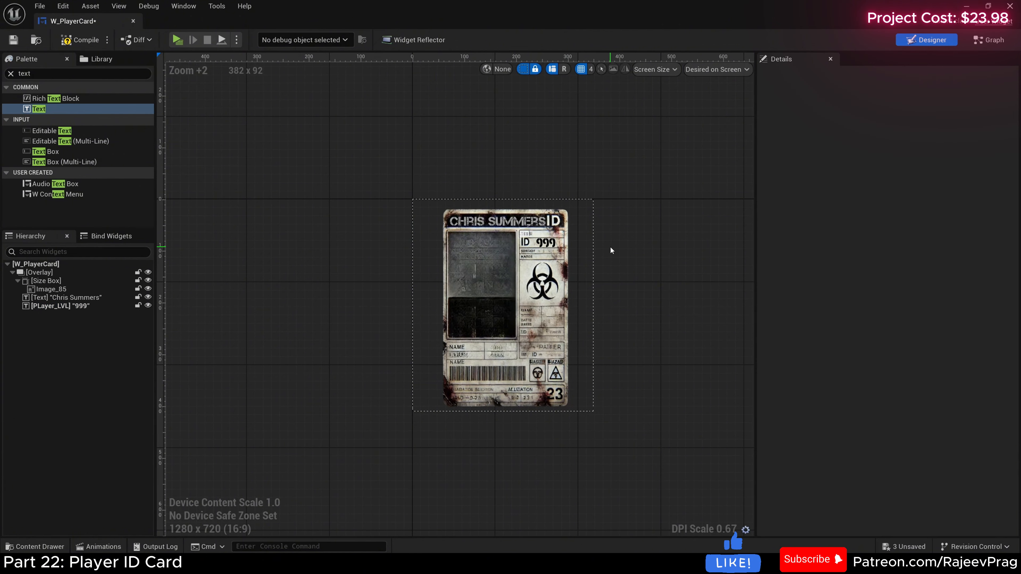
Step: Add an Image widget to the overlay of W_PlayerCard and name it Portrait_IMG
left_click(542, 242)
left_click(346, 253)
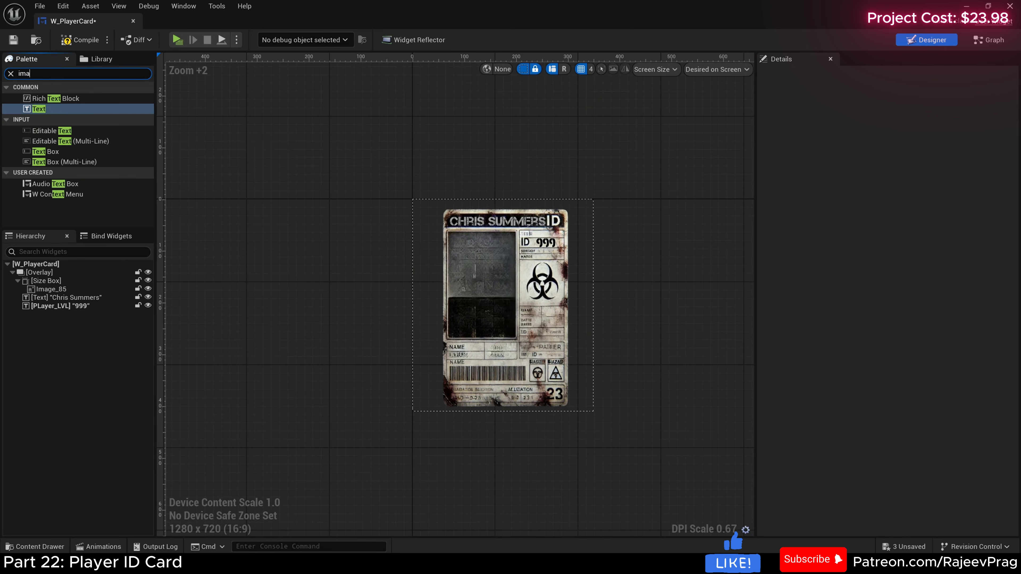
left_click_drag(42, 99, 50, 274)
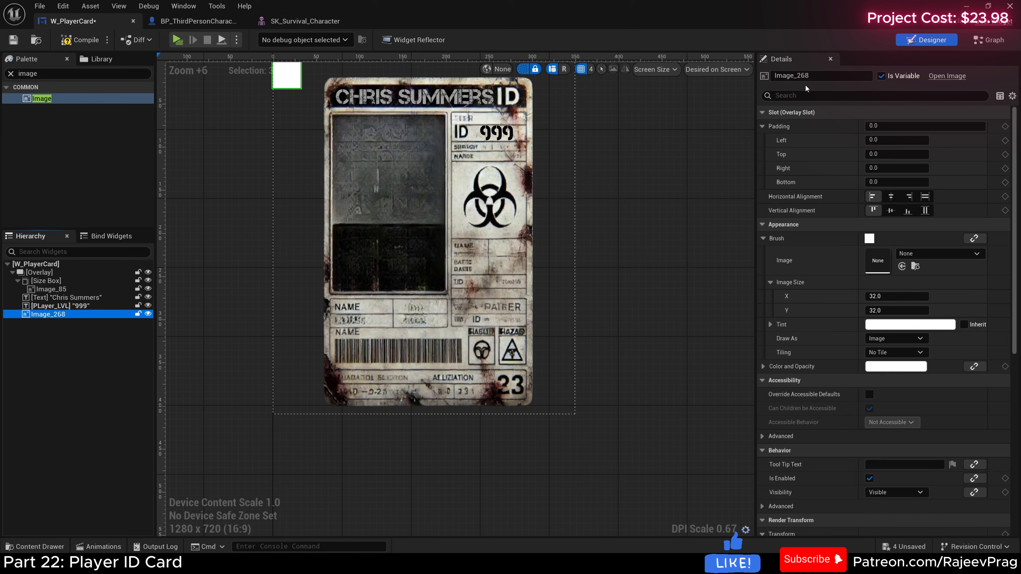
left_click(807, 75)
type("Por")
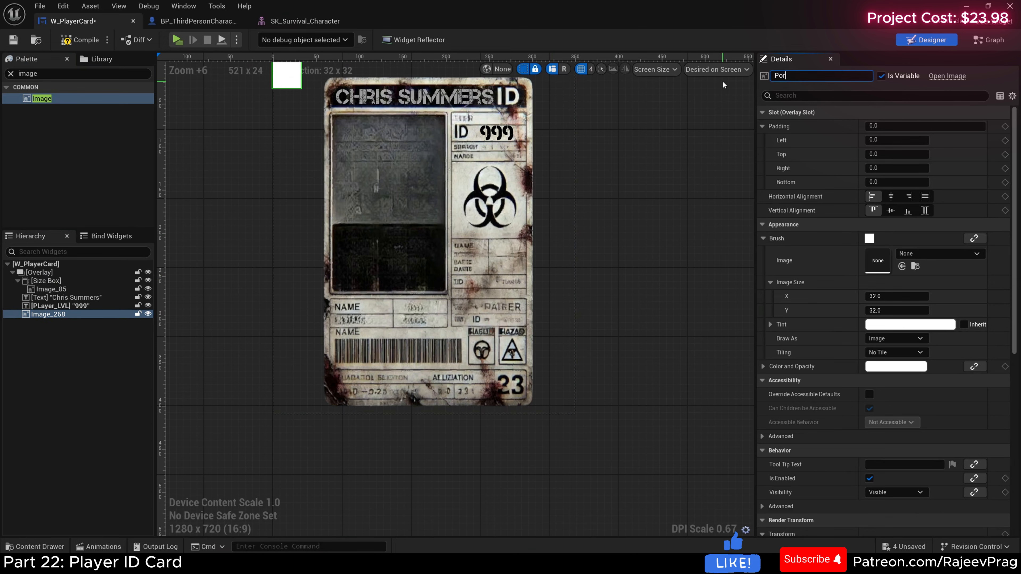
type("trait_IMG")
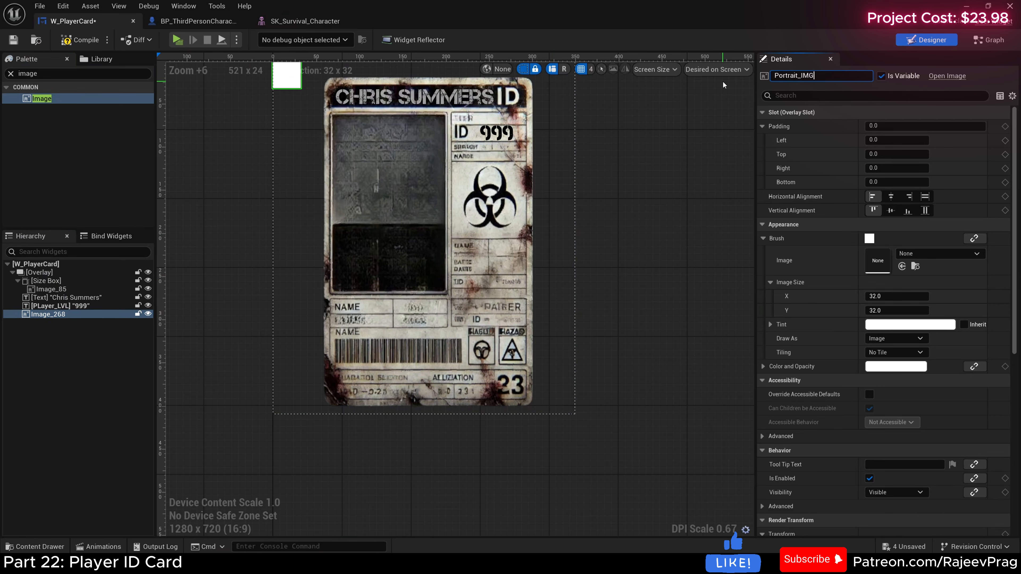
key("Return")
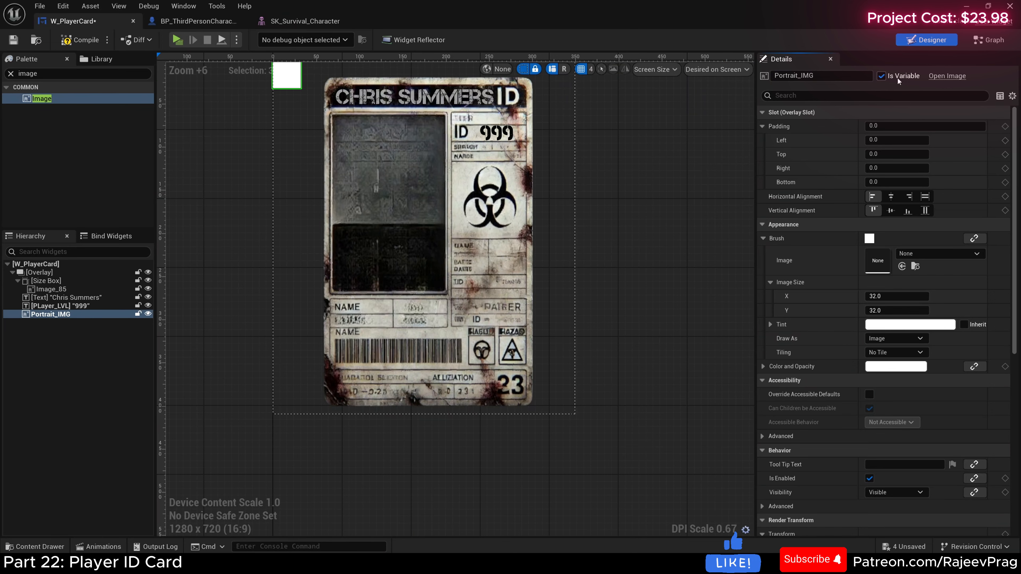
Step: Set Portrait_IMG's left padding to 70 and top padding to -45
left_click(890, 139)
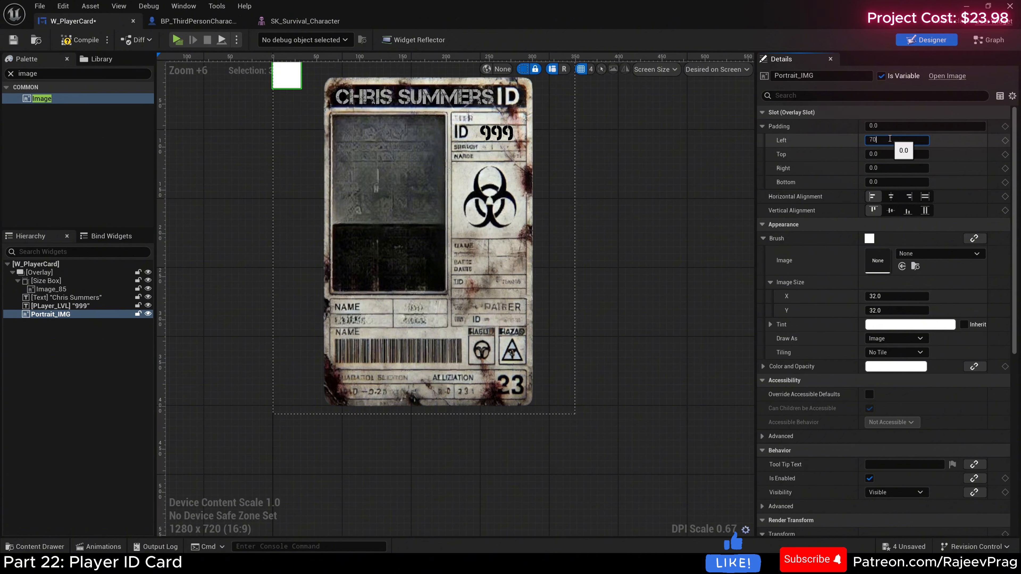
key("Return")
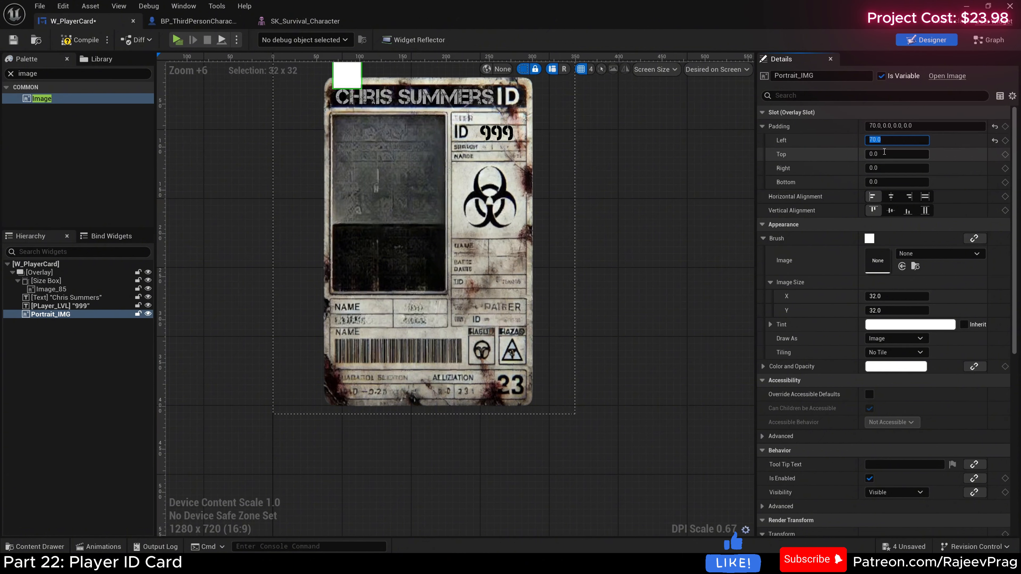
left_click(885, 153)
type("-45")
key("Return")
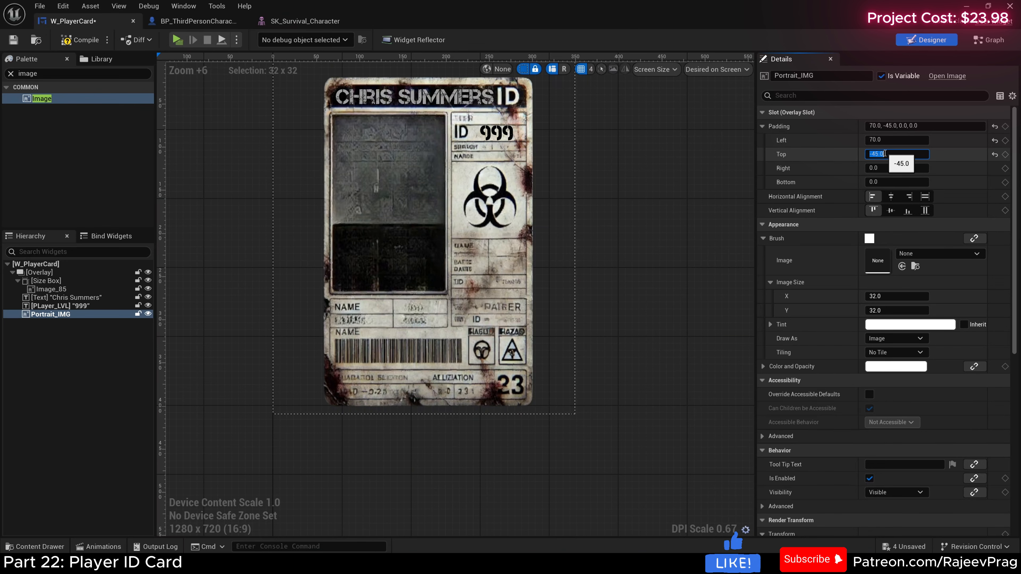
Step: Assign the 2025-01-24_21_13_41 character portrait texture from PlayerInfo/PNG to Portrait_IMG's brush image
left_click(39, 546)
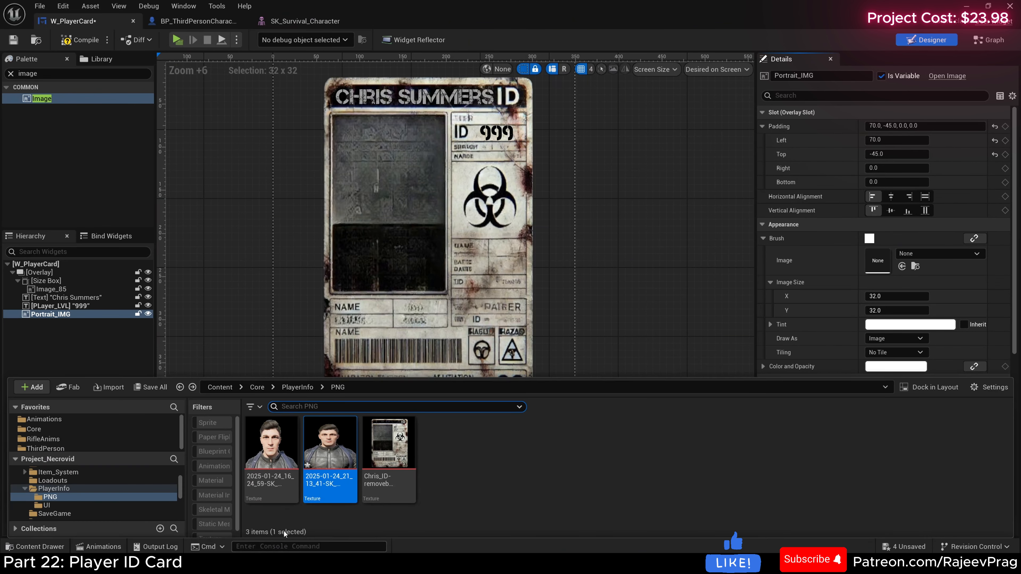
mouse_move(330, 442)
left_mouse_down()
mouse_move(769, 357)
mouse_move(768, 252)
mouse_move(283, 481)
mouse_move(300, 467)
left_mouse_up()
left_click(500, 472)
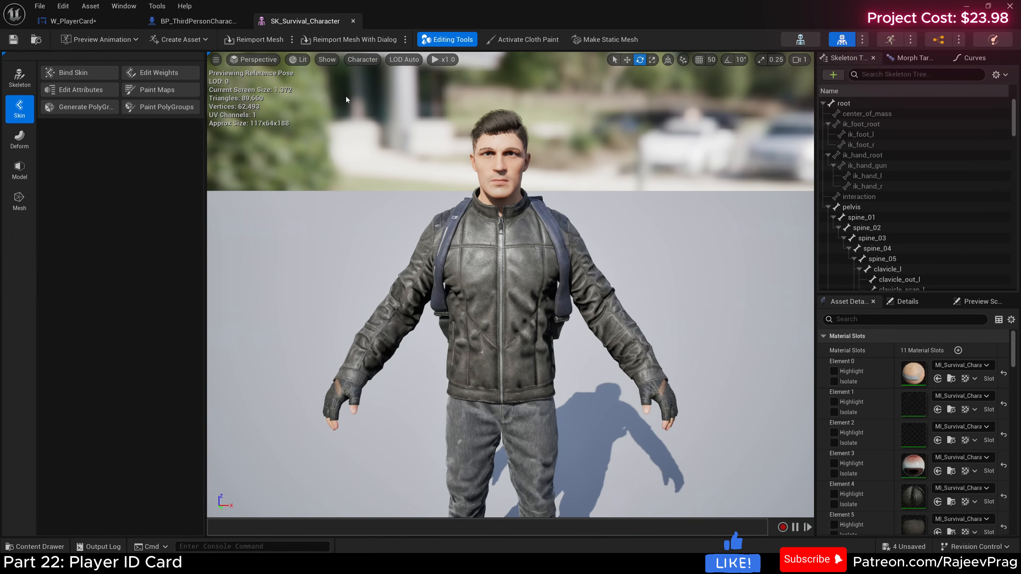
left_click(73, 21)
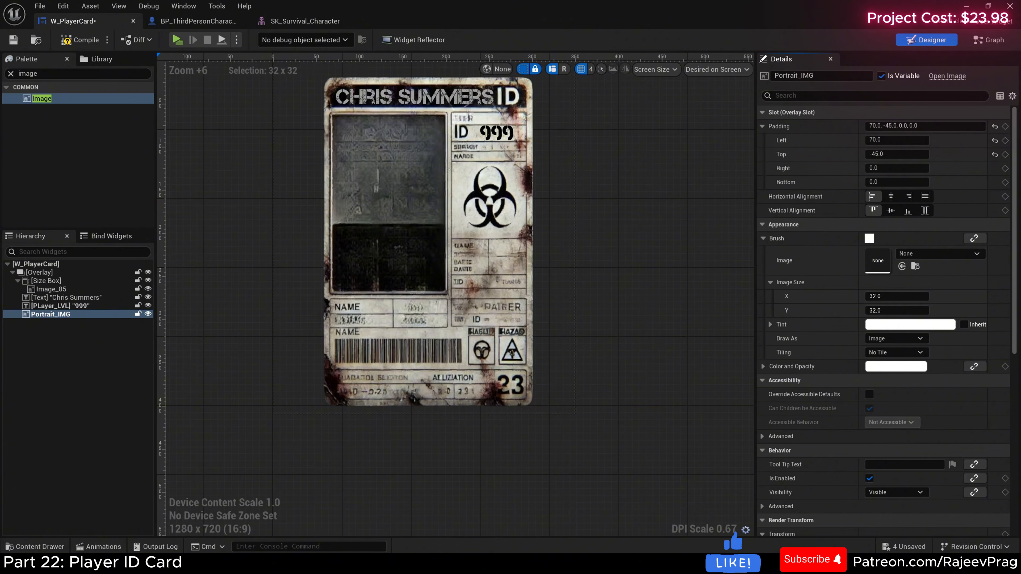
left_click(35, 547)
mouse_move(329, 443)
left_mouse_down()
mouse_move(723, 422)
mouse_move(927, 263)
left_mouse_up()
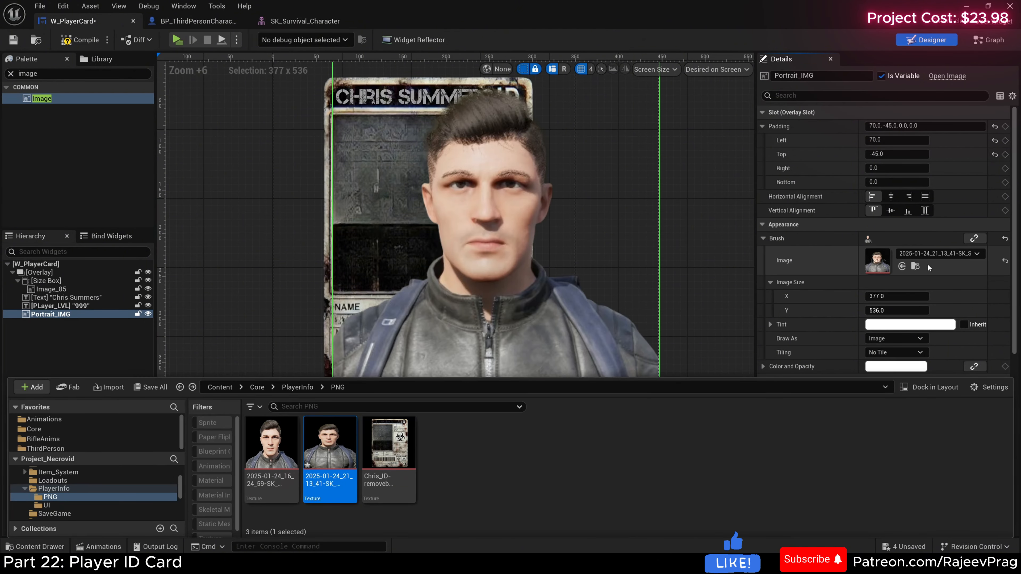
Step: Set Portrait_IMG's image size to 130 by 211 and center it vertically in its overlay slot
left_click(888, 296)
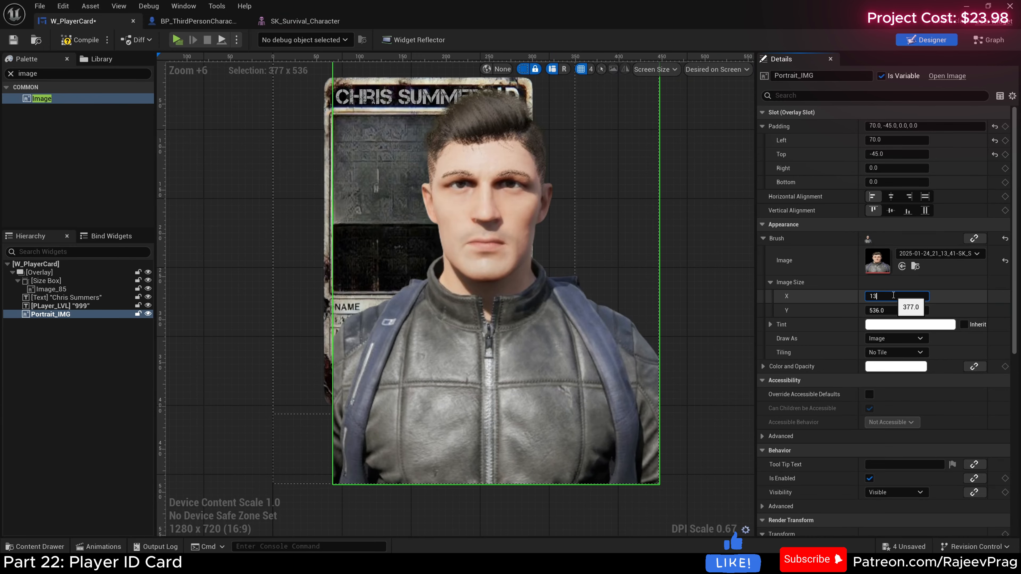
type("130")
left_click(891, 310)
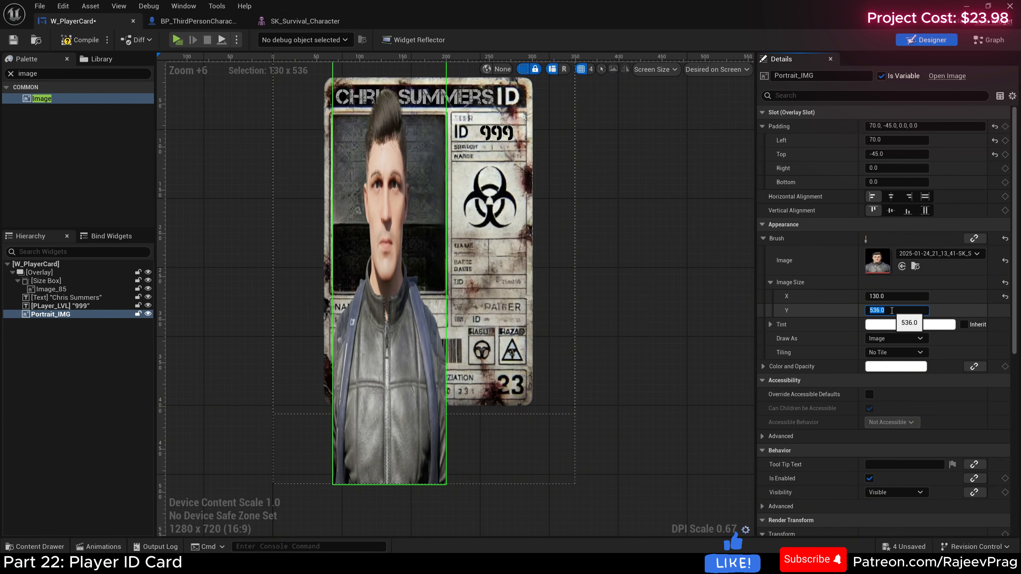
type("211")
key("Return")
left_click(891, 210)
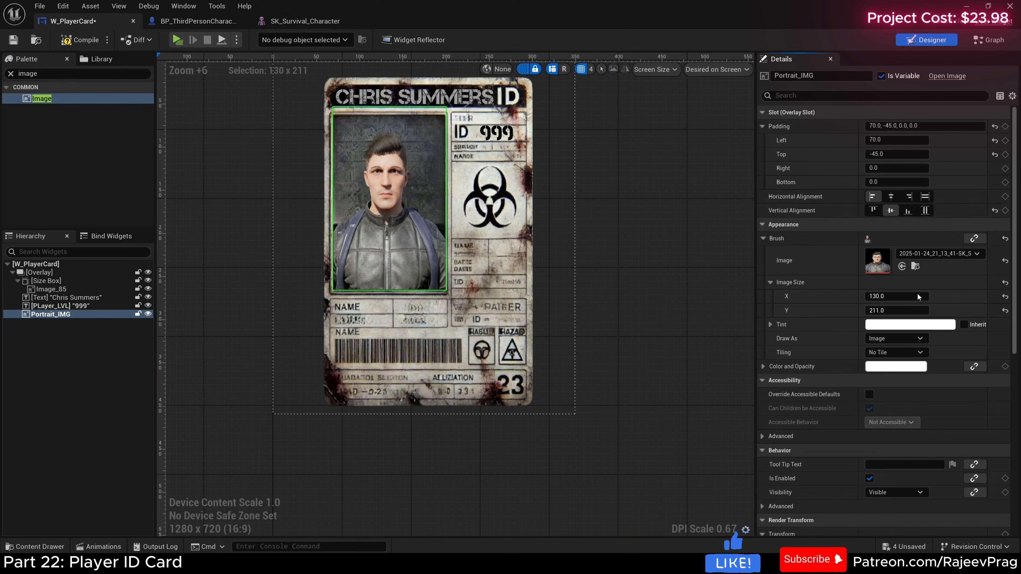
Step: Fine-tune Portrait_IMG to a top padding of -44 and an image height of 213.515945
left_click(678, 286)
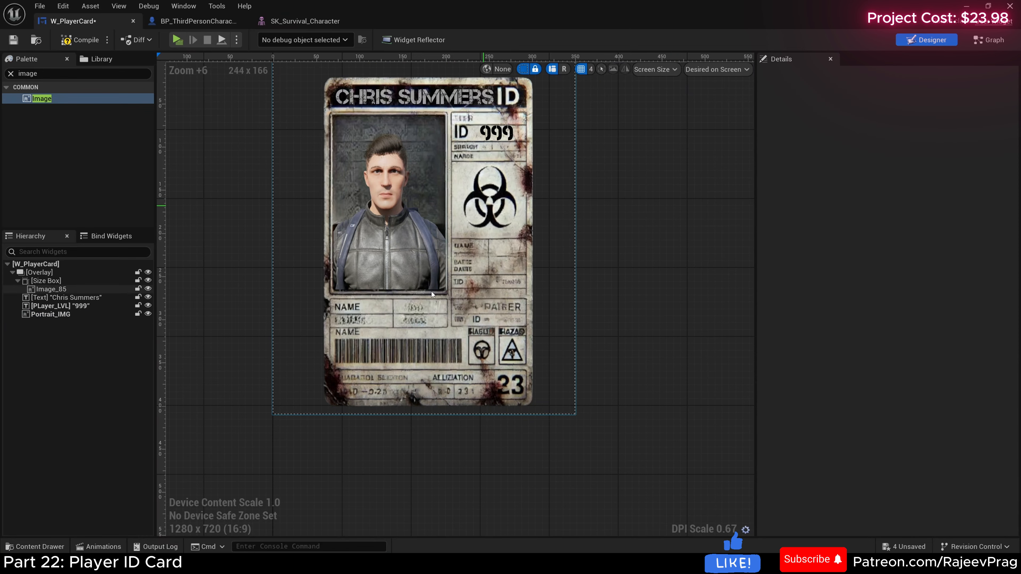
left_click(427, 249)
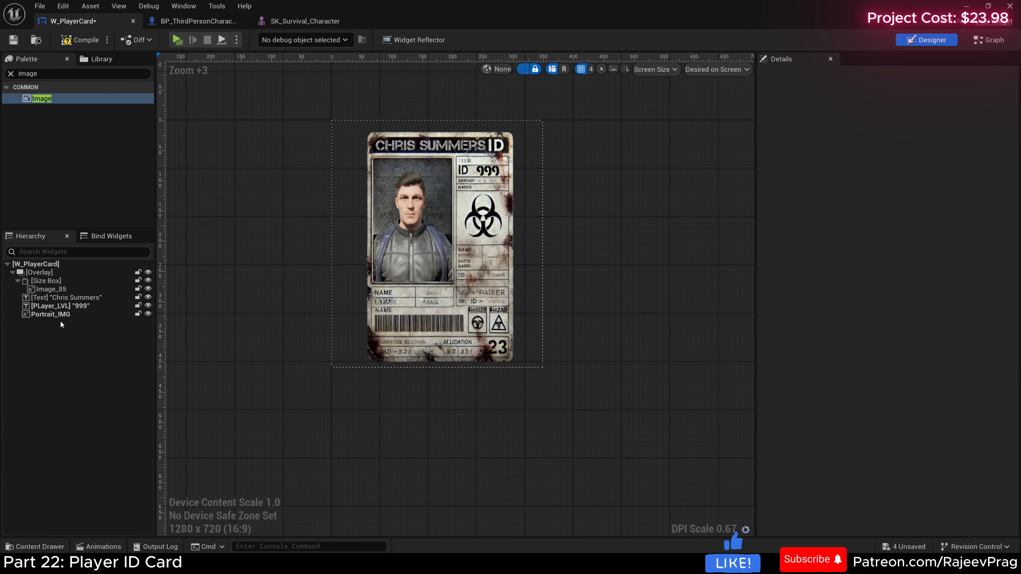
left_click(60, 316)
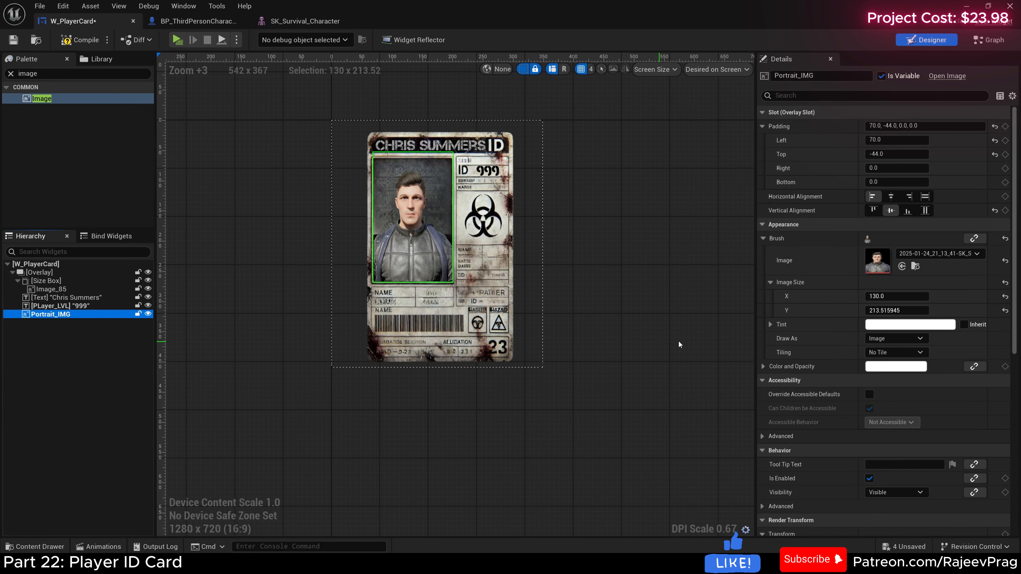
Step: Tint Portrait_IMG light grey, with red, green and blue at 0.742388
left_click(910, 324)
left_click_drag(874, 399, 902, 391)
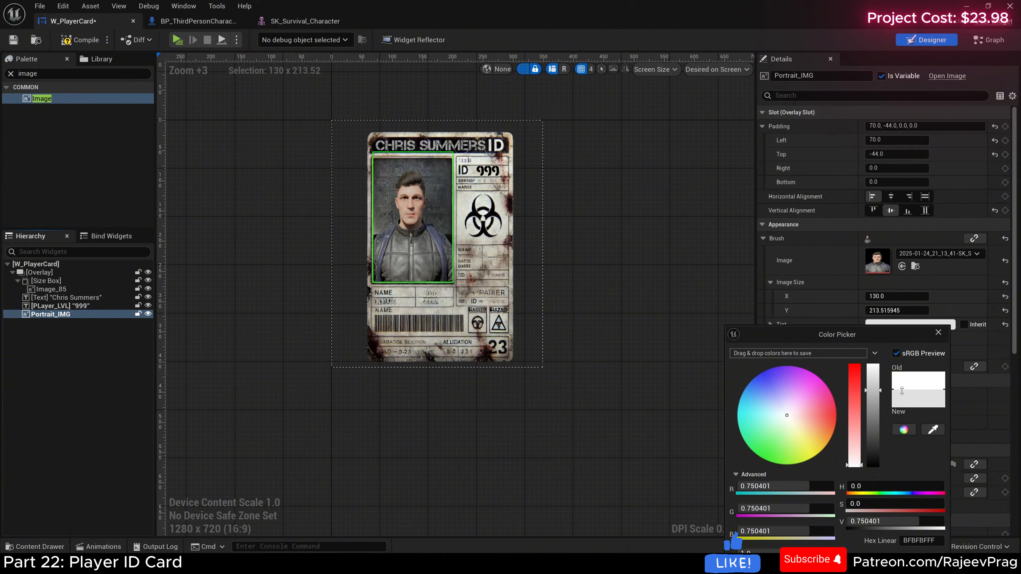
left_click_drag(830, 340, 828, 276)
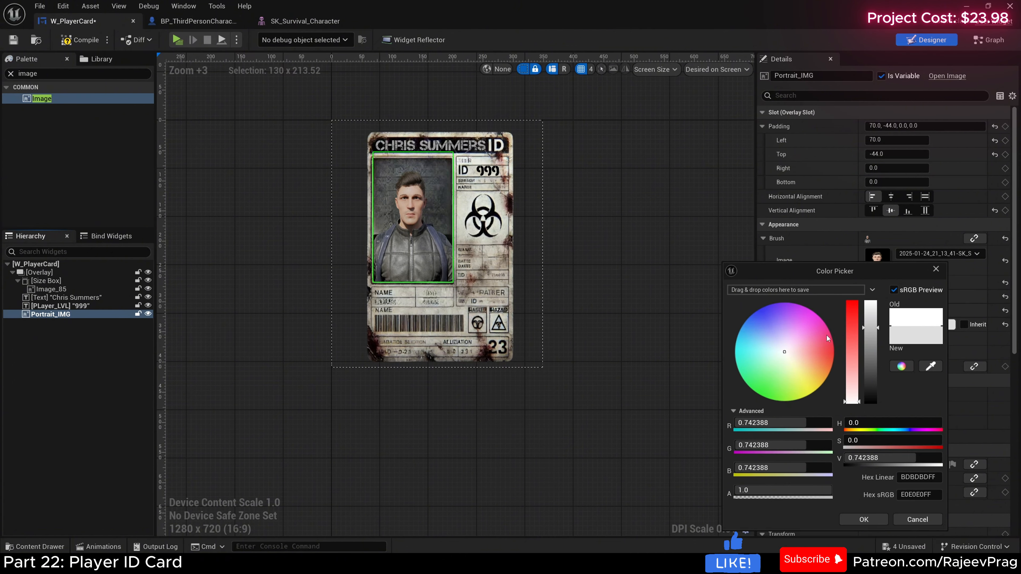
left_click(864, 519)
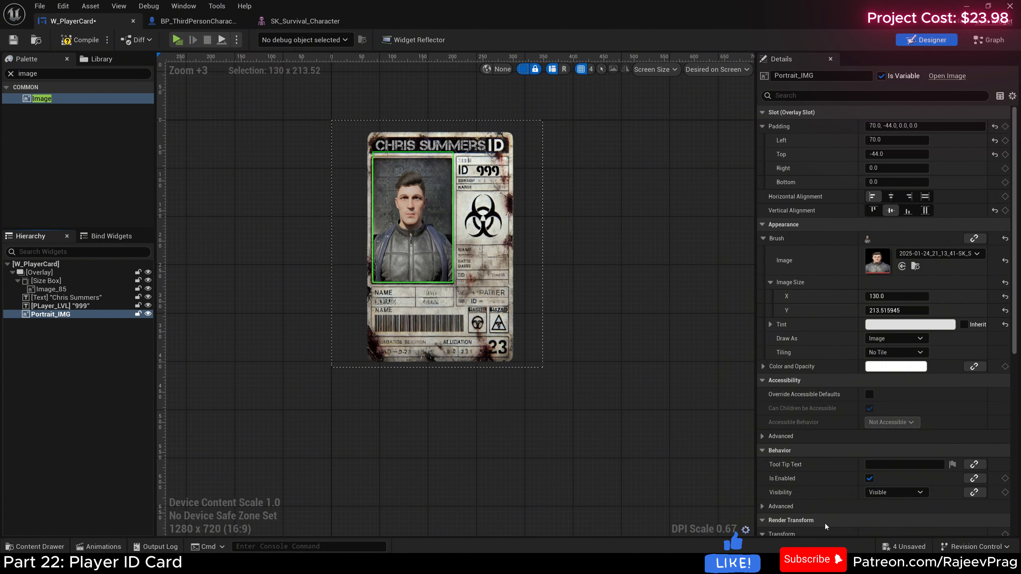
Step: Deselect the portrait and play the level to check the ID card on the HUD, ending the preview
left_click(626, 374)
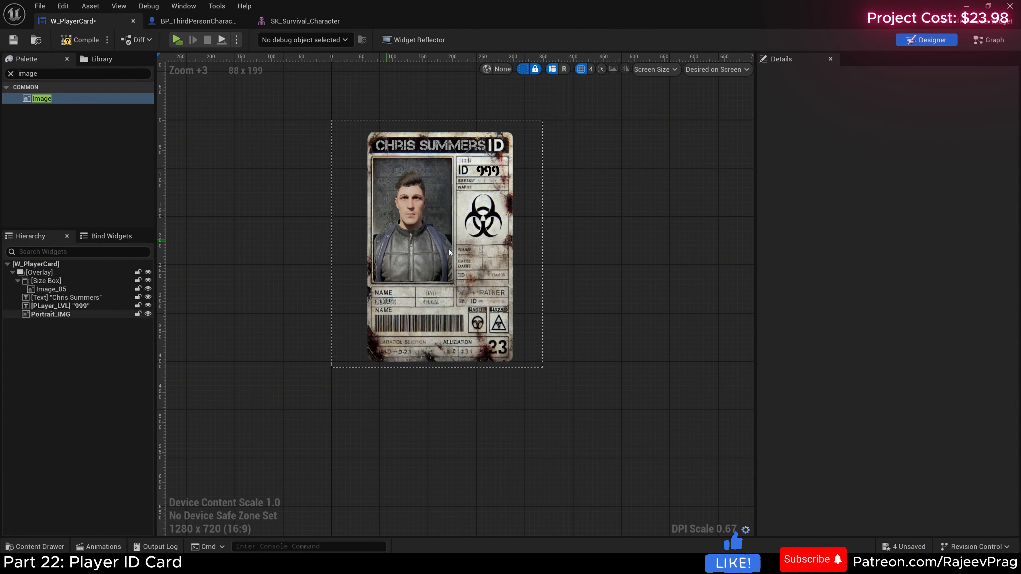
left_click(180, 39)
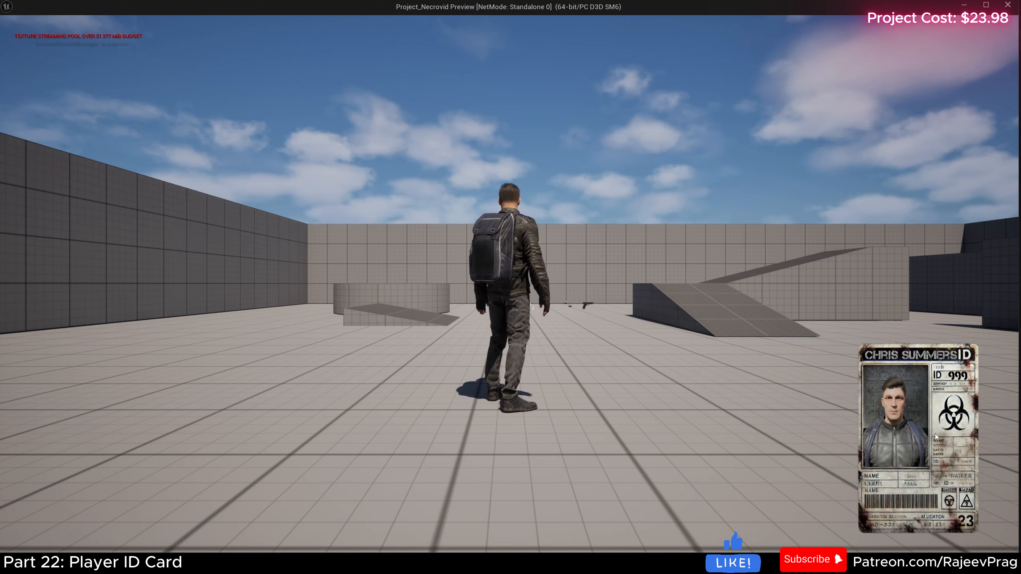
key("Escape")
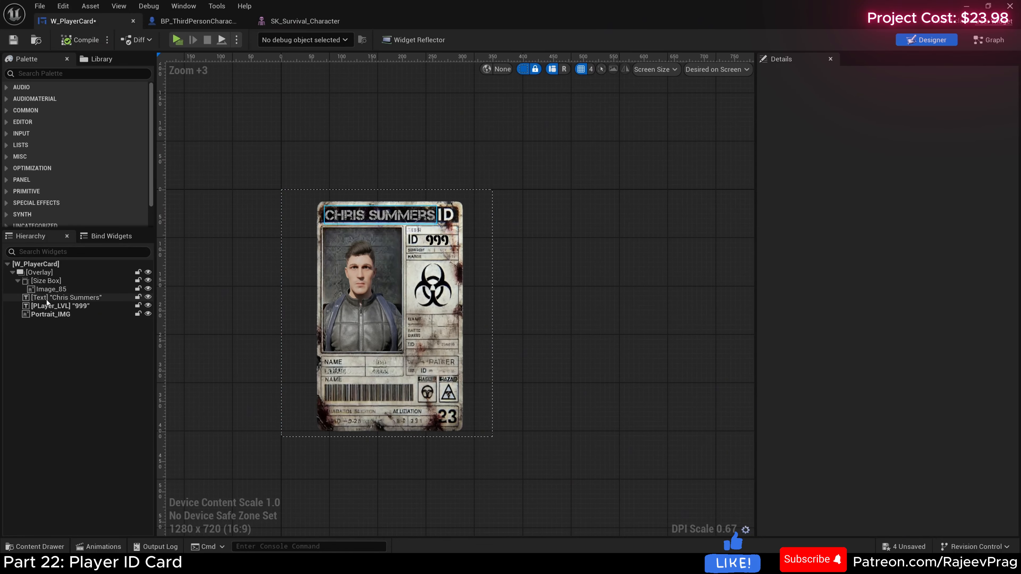
Step: Rename the name text block as PlayerName_TXT, make it a variable and compile the widget
left_click(46, 300)
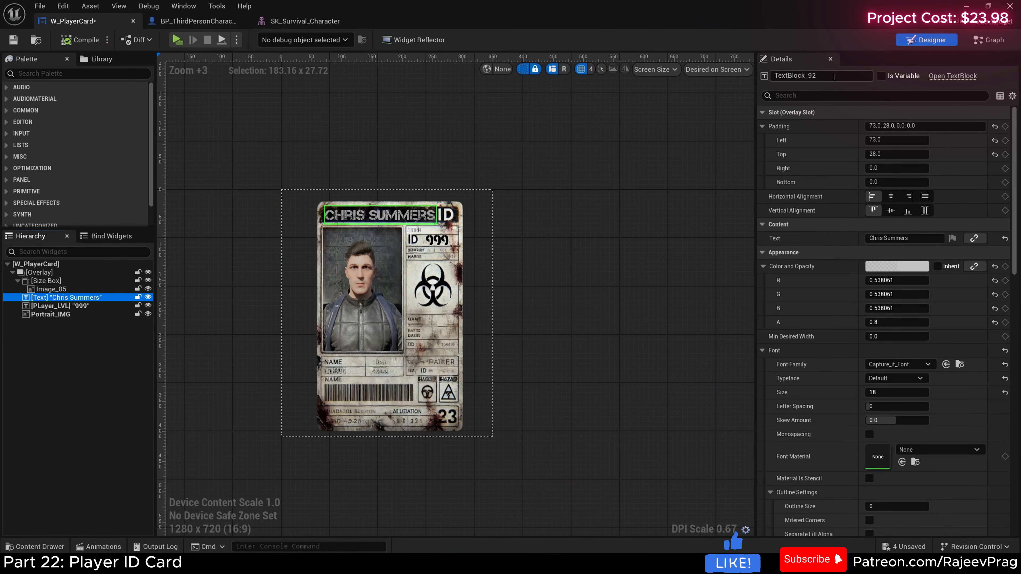
left_click(834, 77)
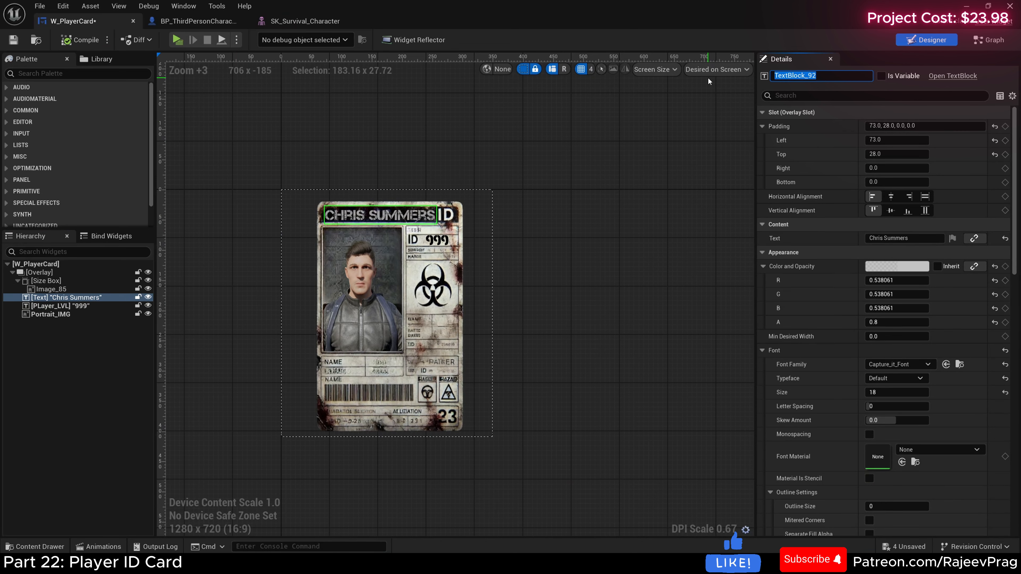
type("PlayerName_TXT")
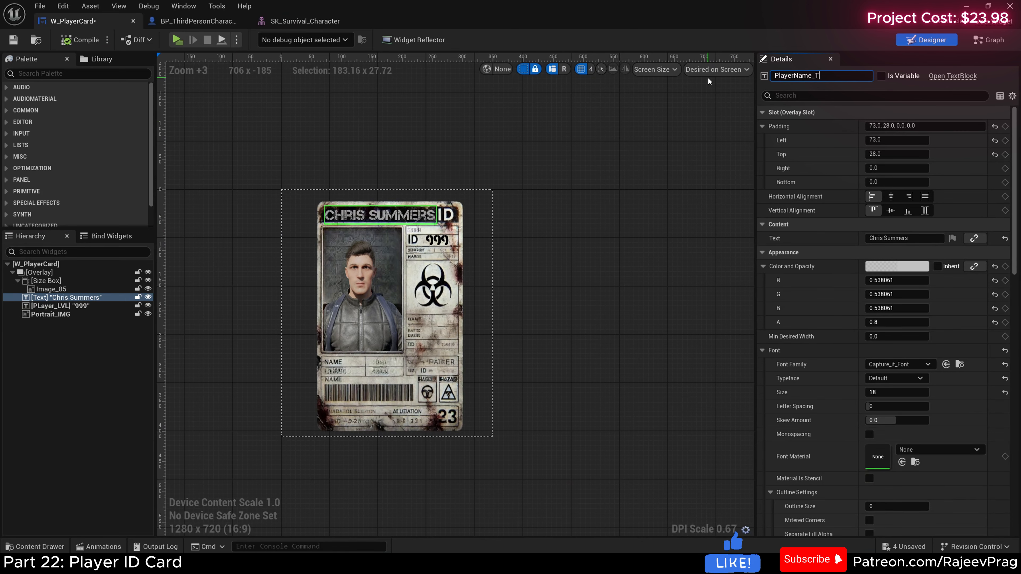
key("Return")
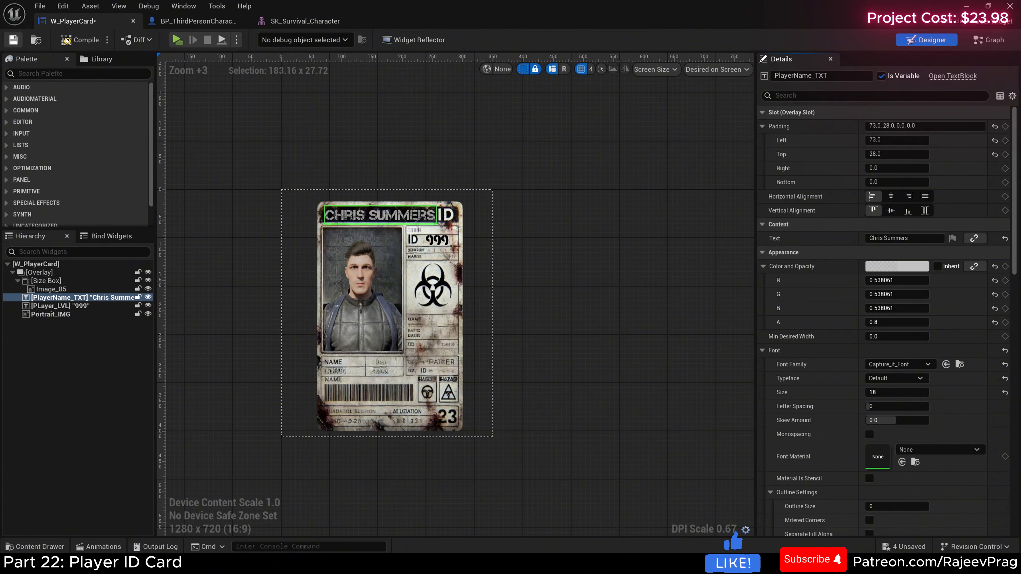
left_click(66, 41)
Step: Create a variable named PlayerInfo of the S Player Info structure type in W_PlayerCard's graph
left_click(988, 40)
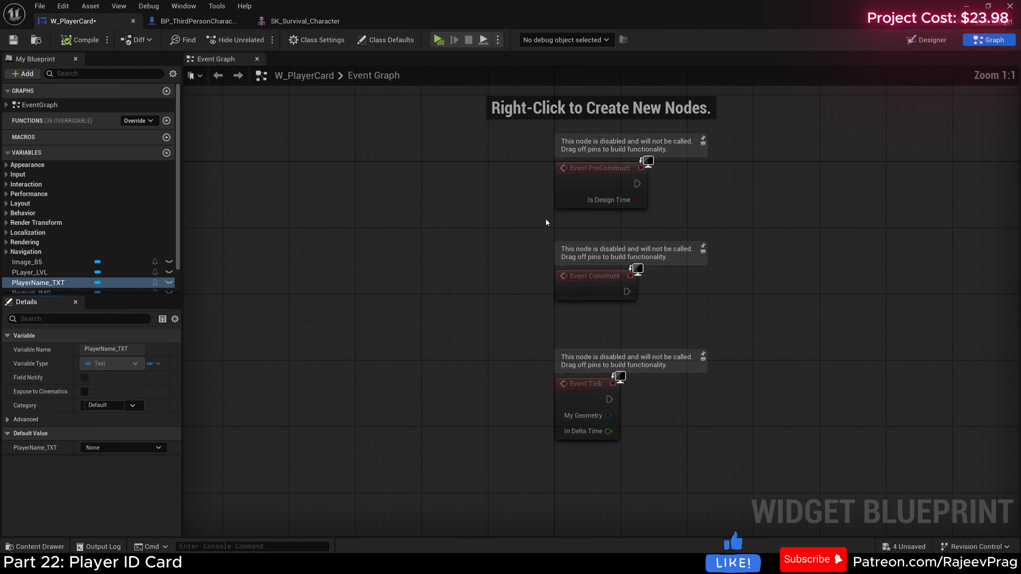
scroll(108, 215, "down", 1)
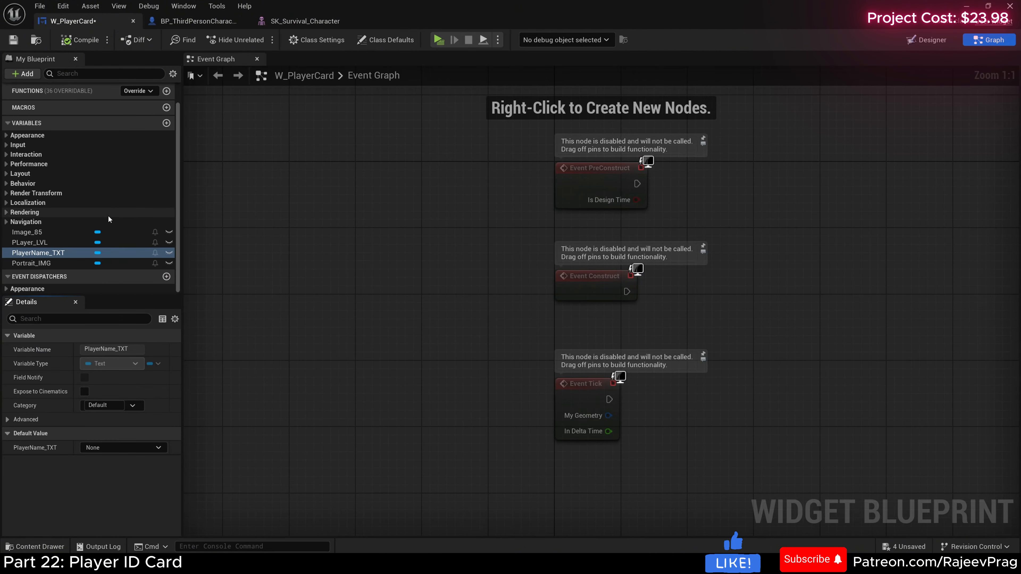
left_click(165, 124)
type("Pla")
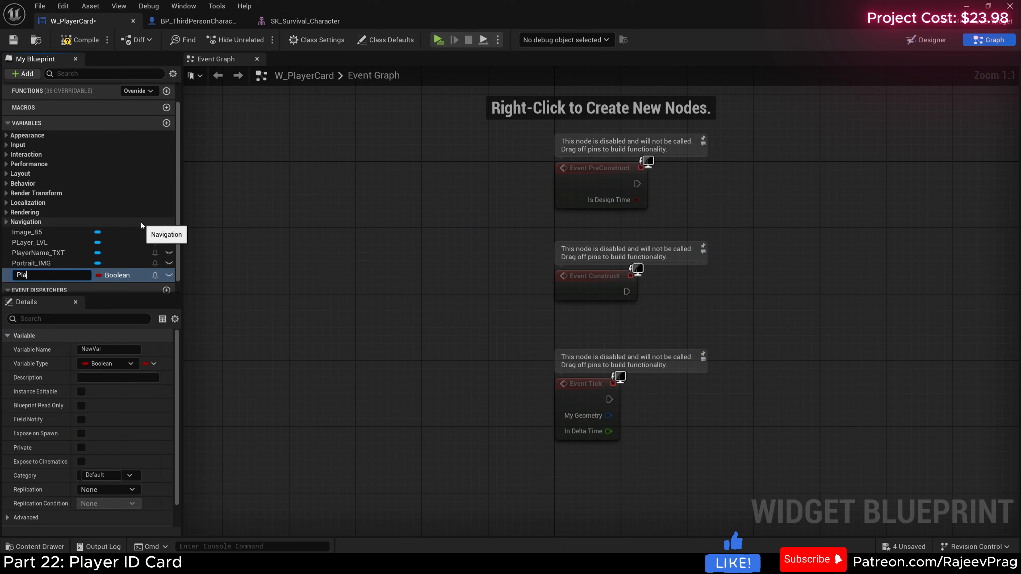
type("yerInfo")
key("Return")
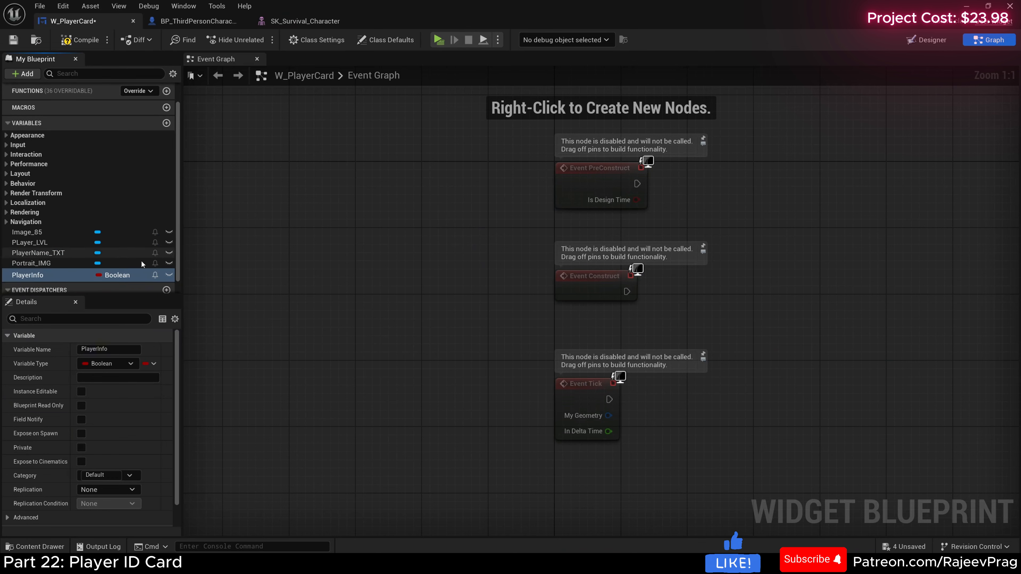
left_click(117, 276)
type("S")
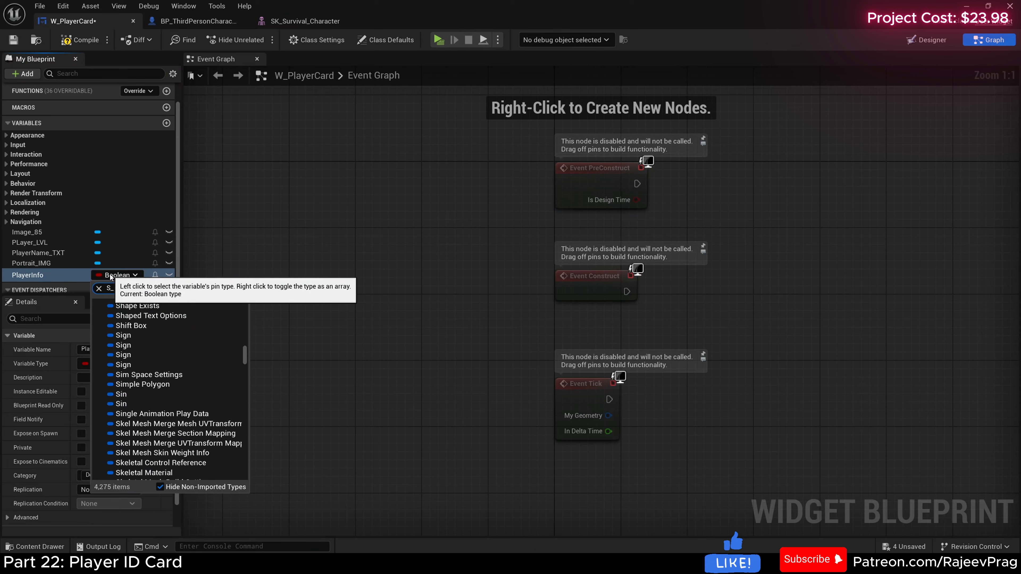
type("_Player")
left_click(142, 316)
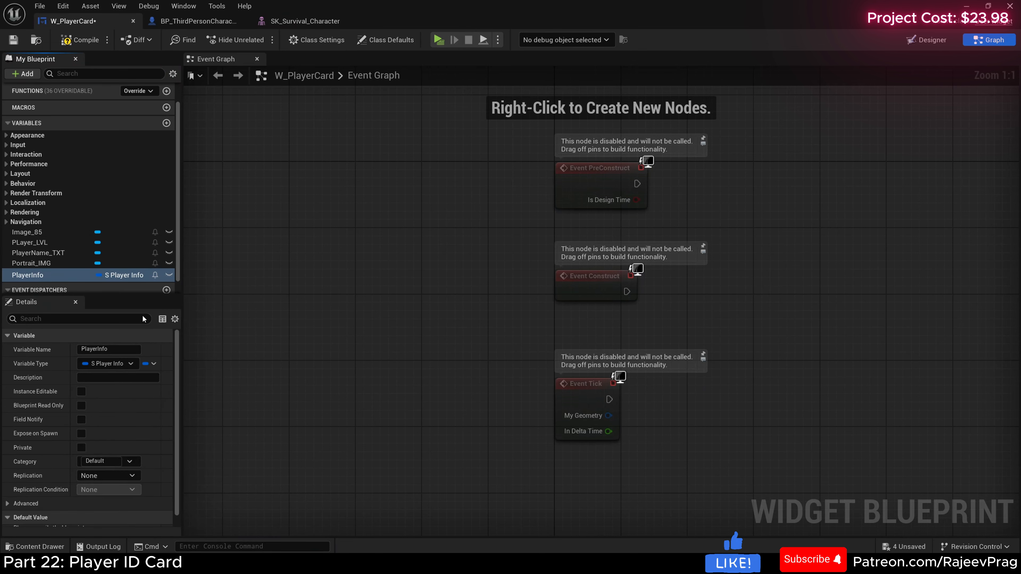
Step: Make the PlayerInfo variable instance editable and exposed on spawn, and compile and save the widget
left_click(81, 391)
left_click(81, 434)
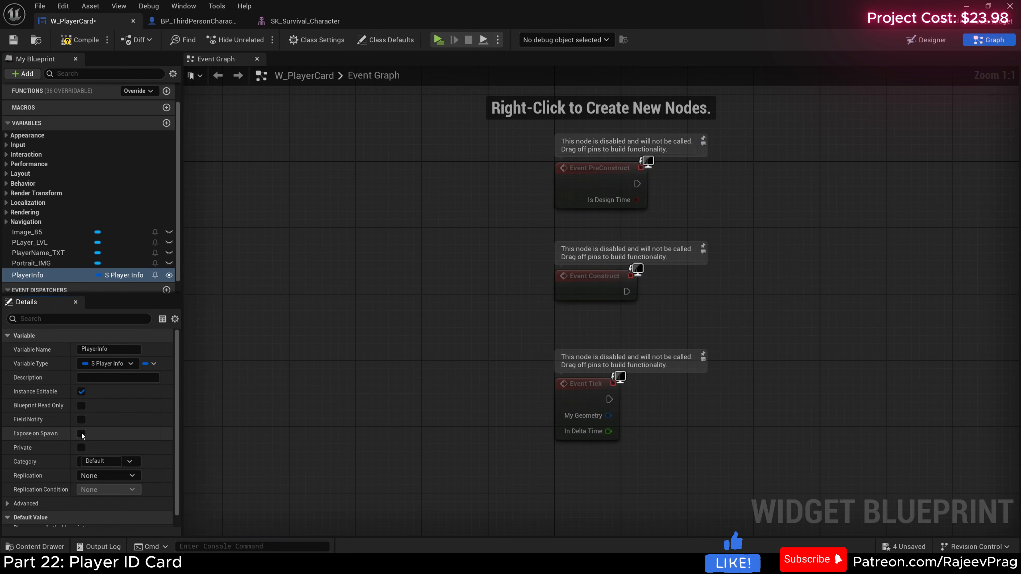
left_click(80, 40)
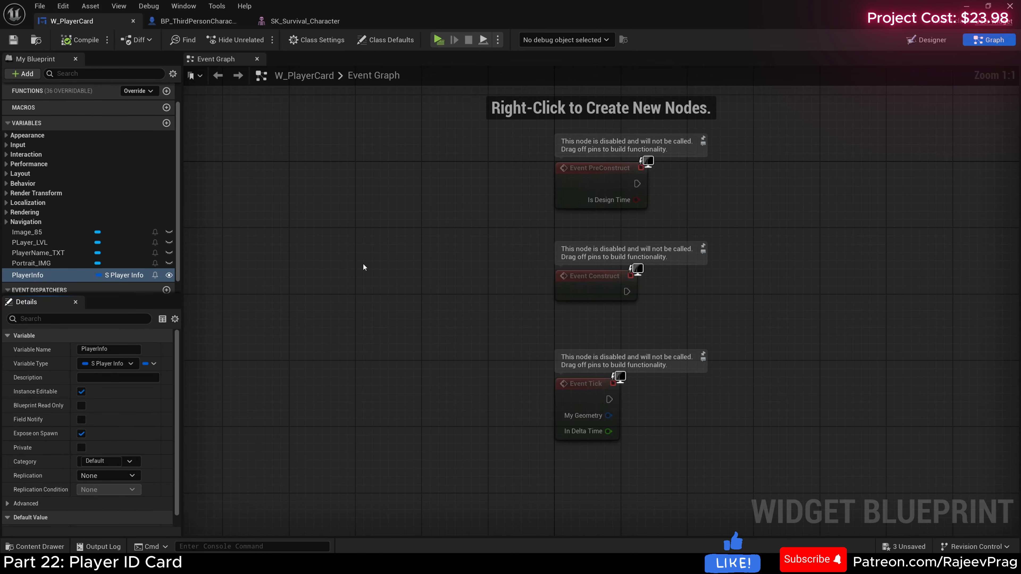
Step: Delete the unused Event Construct and Event Tick nodes from W_PlayerCard's event graph
right_click_drag(363, 267, 273, 282)
left_click_drag(334, 250, 513, 467)
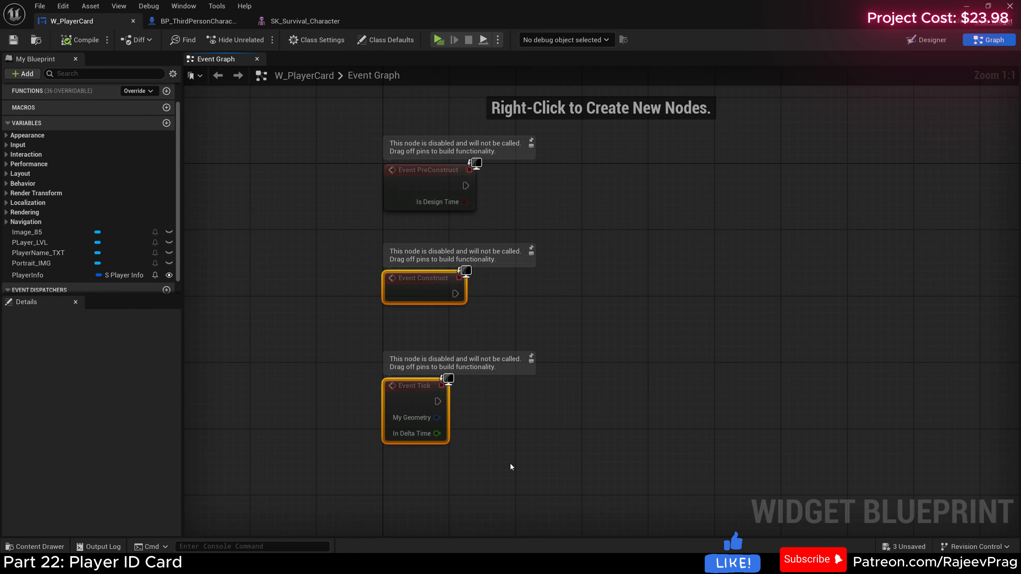
key("Delete")
Step: Add a Set Brush from Texture node targeting Portrait_IMG and run it from Event PreConstruct, placing the portrait reference above it
right_click_drag(484, 304, 385, 377)
scroll(40, 249, "down", 1)
left_click_drag(40, 249, 463, 292)
left_click(447, 226)
type("set ")
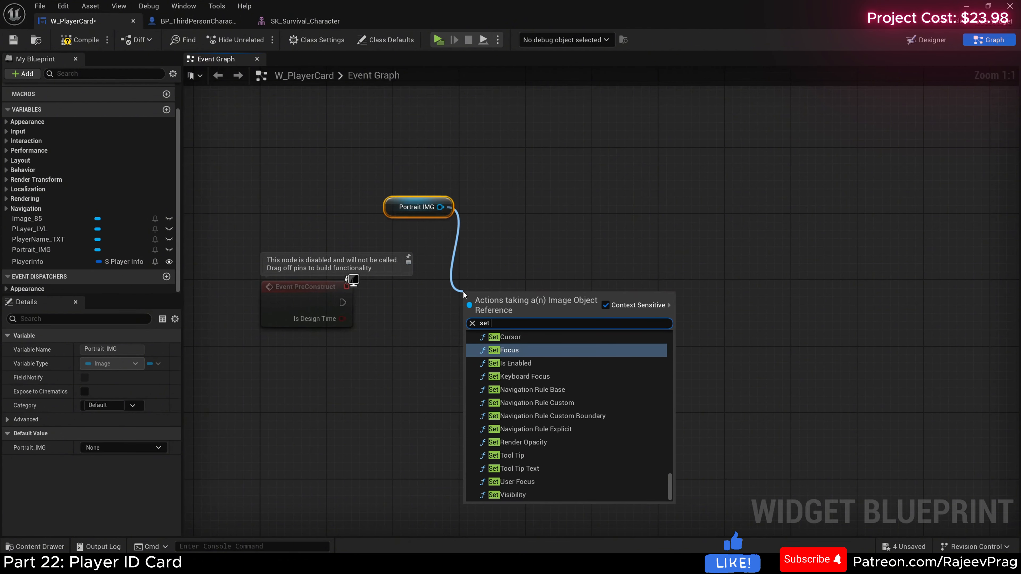
type("texture from")
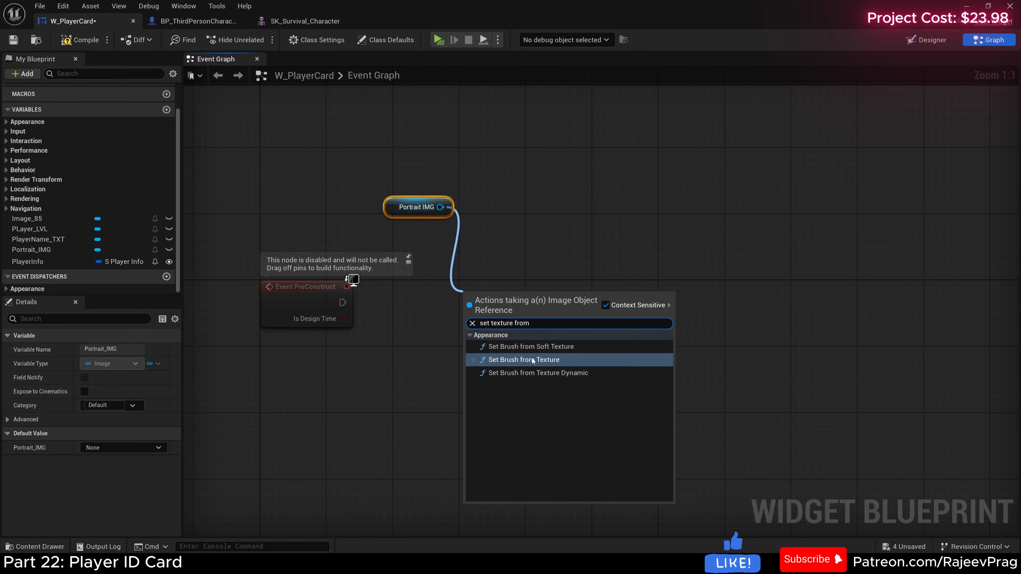
left_click(532, 360)
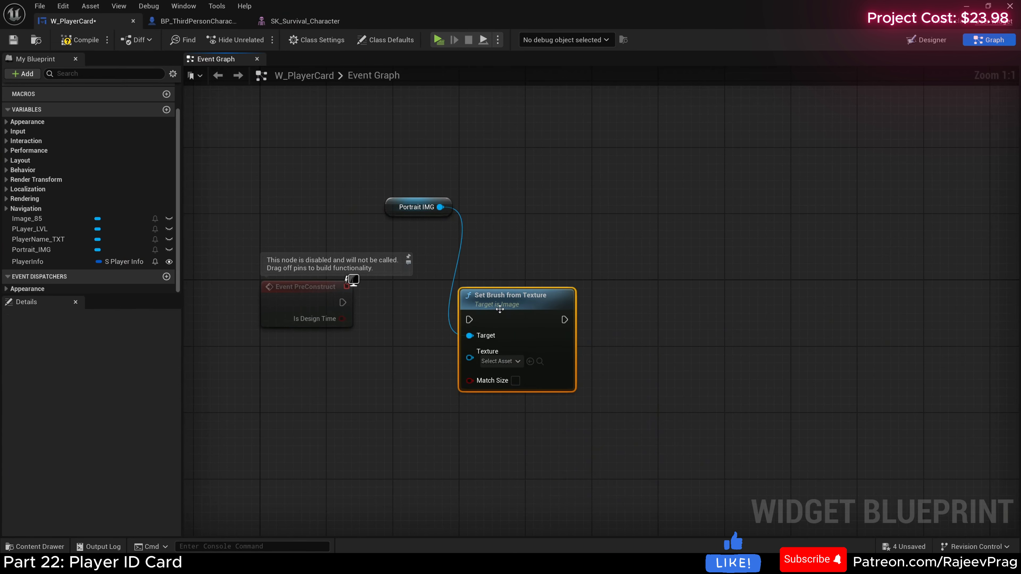
mouse_move(342, 303)
left_mouse_down()
mouse_move(522, 334)
mouse_move(469, 319)
mouse_move(516, 294)
left_mouse_up()
left_click_drag(414, 212, 497, 262)
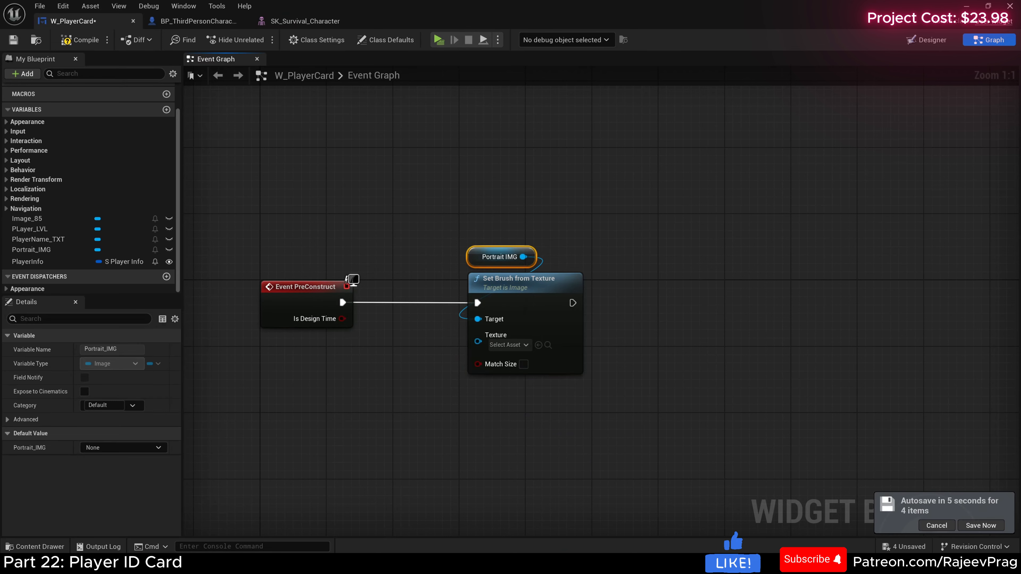
Step: Add a SetText (Text) node targeting PLayer_LVL and run it after Set Brush from Texture
left_click_drag(29, 229, 674, 309)
left_click(651, 265)
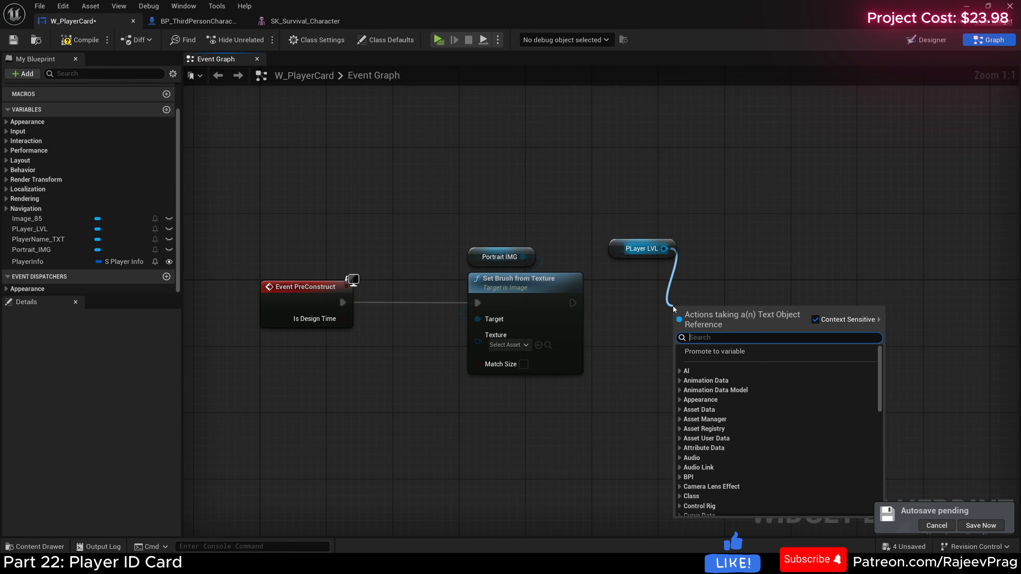
type("set text")
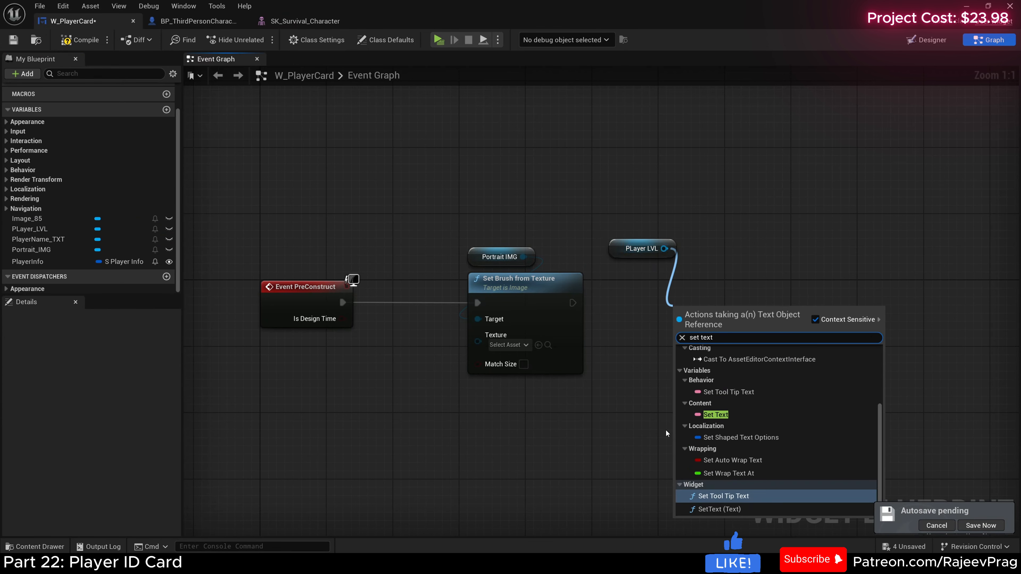
left_click(718, 509)
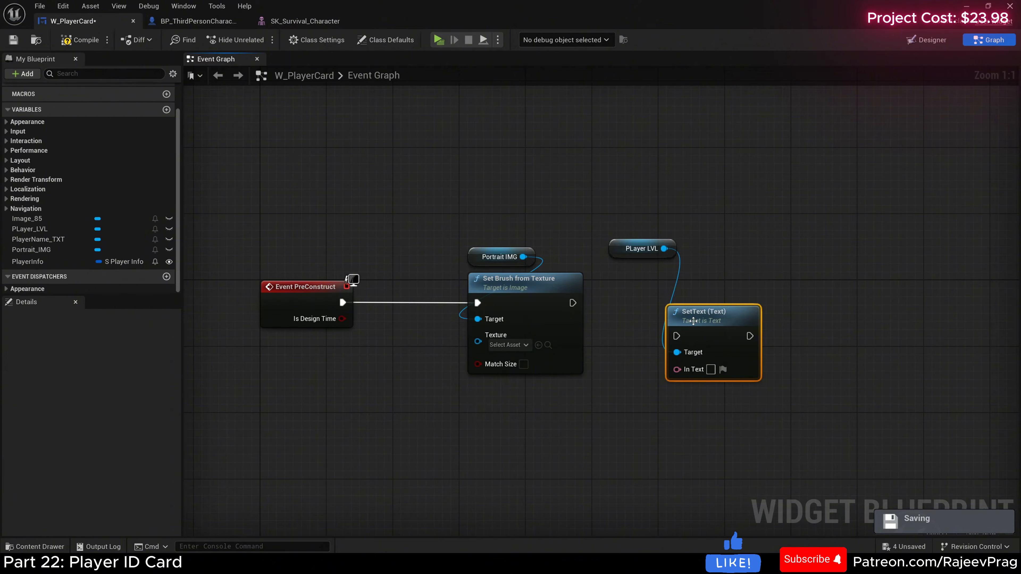
scroll(690, 321, "up", 4)
left_click_drag(491, 290, 624, 290)
scroll(643, 309, "down", 3)
right_click_drag(672, 313, 554, 326)
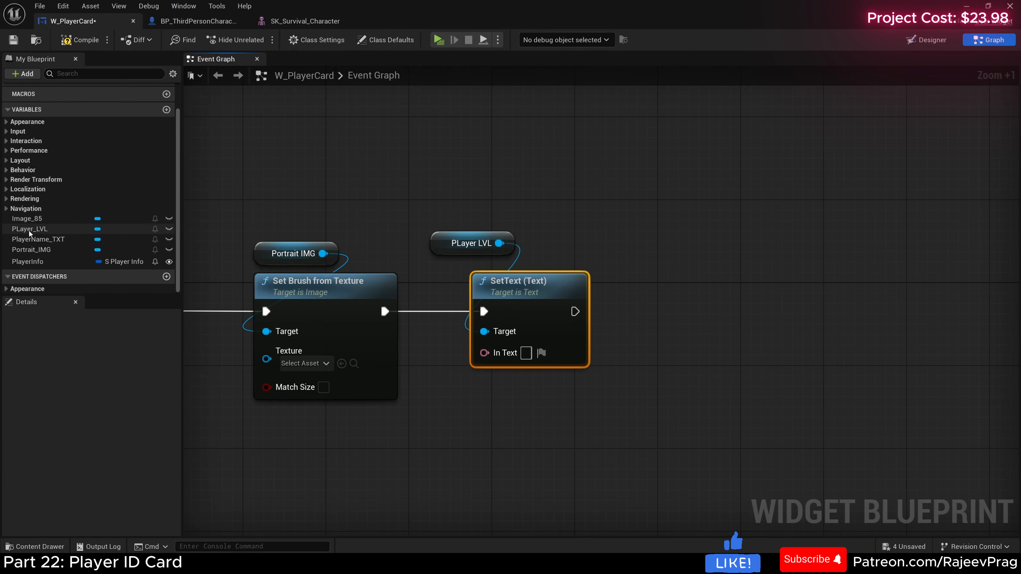
Step: Add a SetText (Text) node targeting PlayerName_TXT and run it after the level's SetText node
left_click_drag(38, 239, 599, 235)
left_click(627, 241)
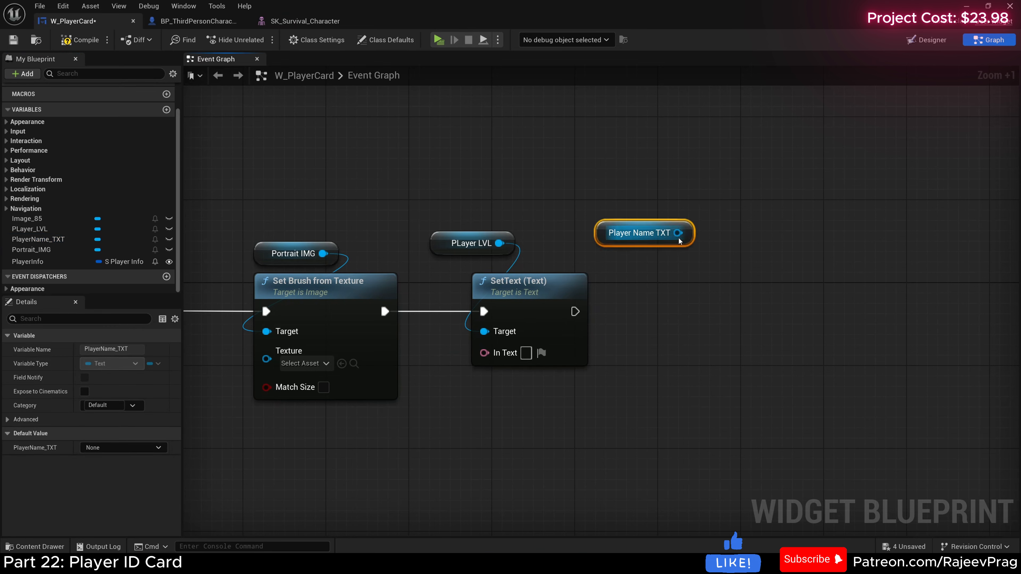
left_click_drag(678, 233, 684, 289)
type("set text")
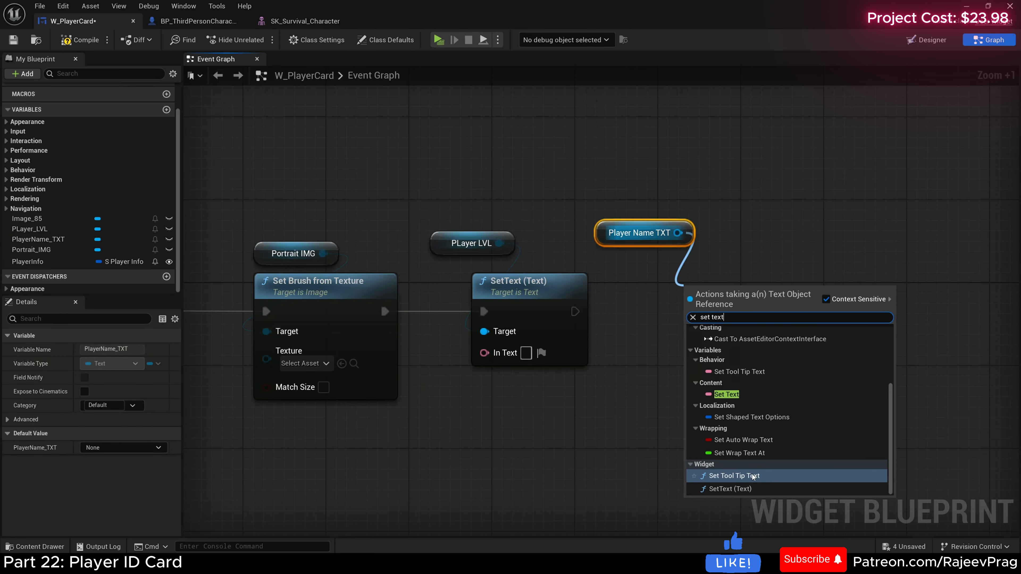
left_click(730, 488)
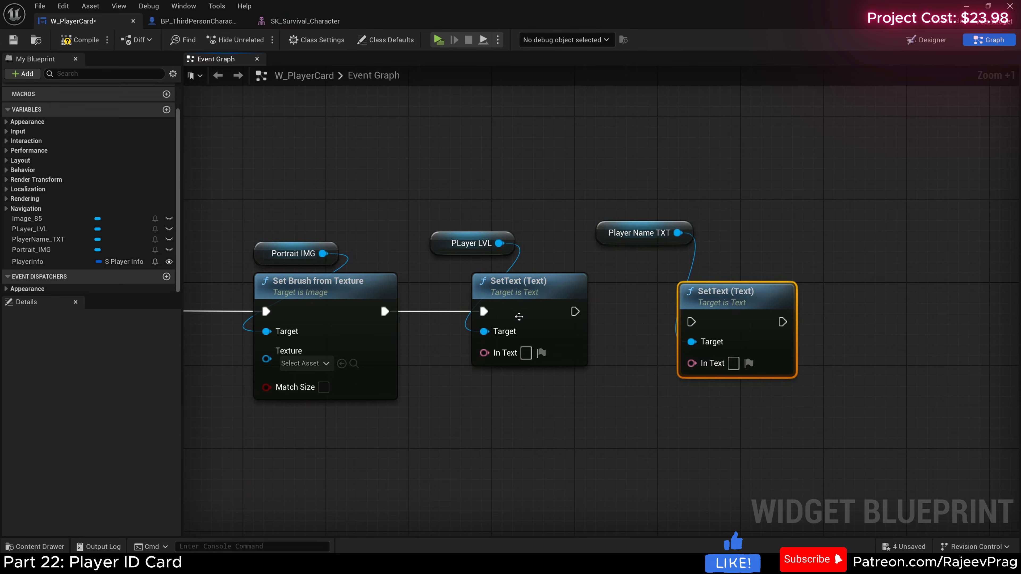
left_click_drag(575, 312, 692, 323)
left_click_drag(758, 302, 759, 291)
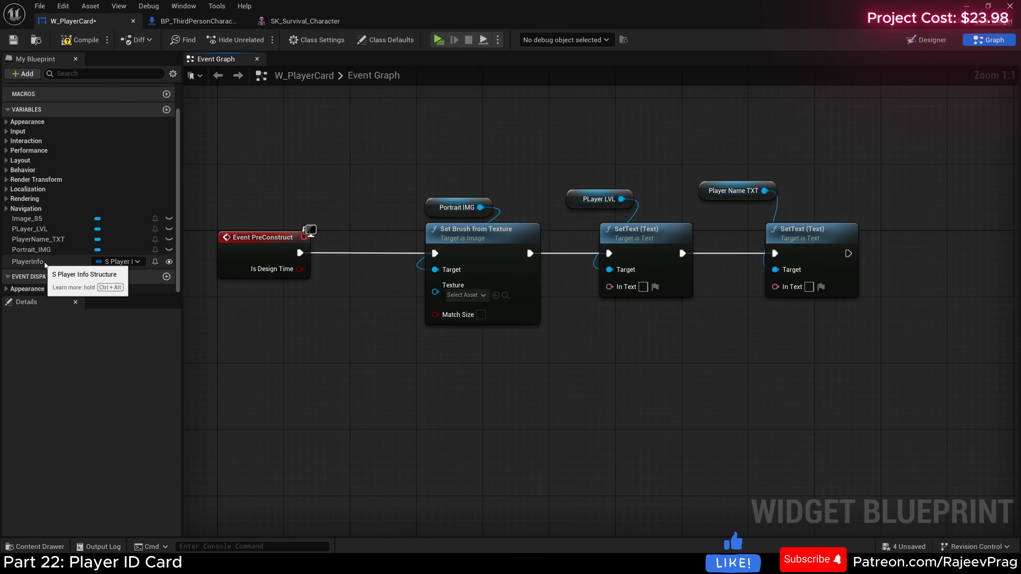
Step: Place a PlayerInfo getter below Event PreConstruct and split it with a Break S Player Info node
left_click(37, 263)
left_click_drag(37, 263, 299, 366)
left_click(258, 353)
type("break")
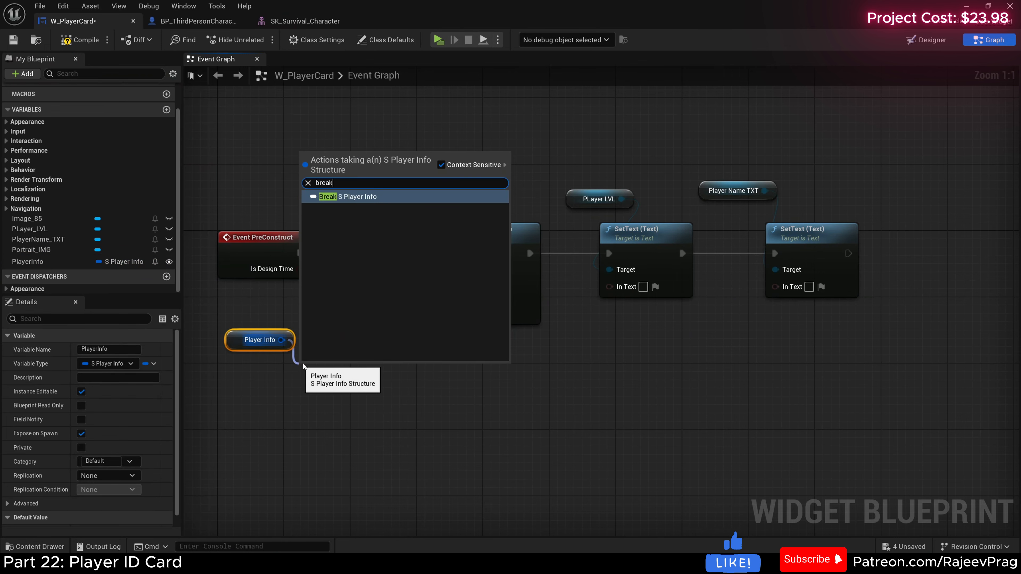
key("Return")
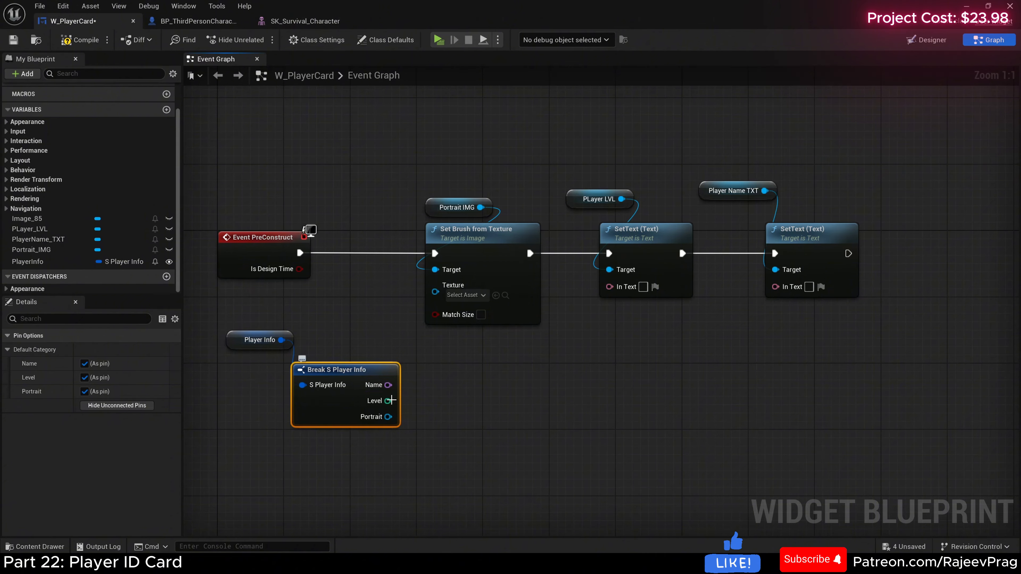
Step: Wire the broken-out Portrait to the brush's Texture, Level to PLayer_LVL's text and Name to PlayerName_TXT's text
scroll(396, 431, "up", 2)
scroll(409, 375, "down", 1)
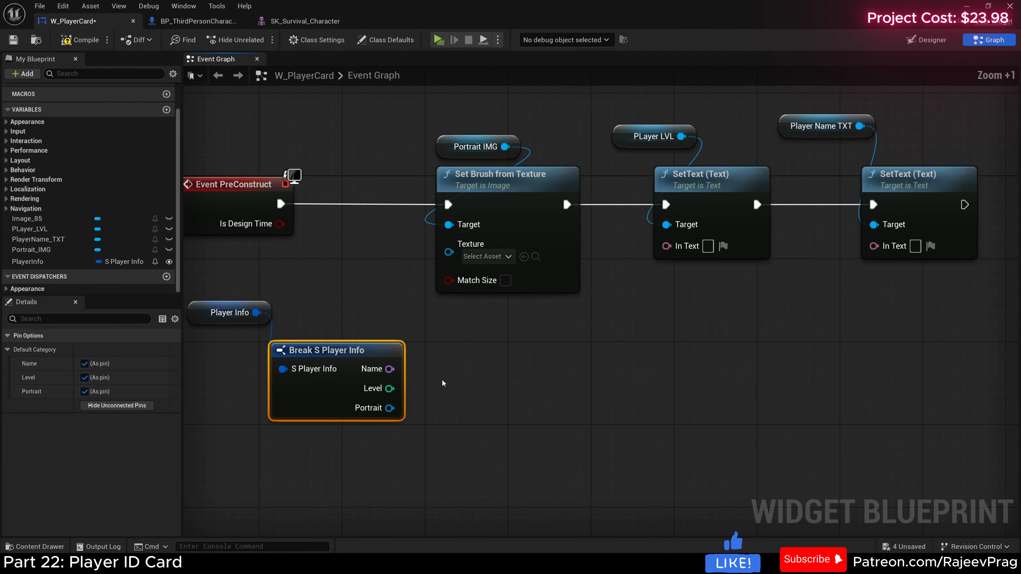
mouse_move(366, 434)
left_mouse_down()
mouse_move(396, 426)
mouse_move(412, 291)
mouse_move(426, 279)
left_mouse_up()
left_click_drag(366, 415, 643, 282)
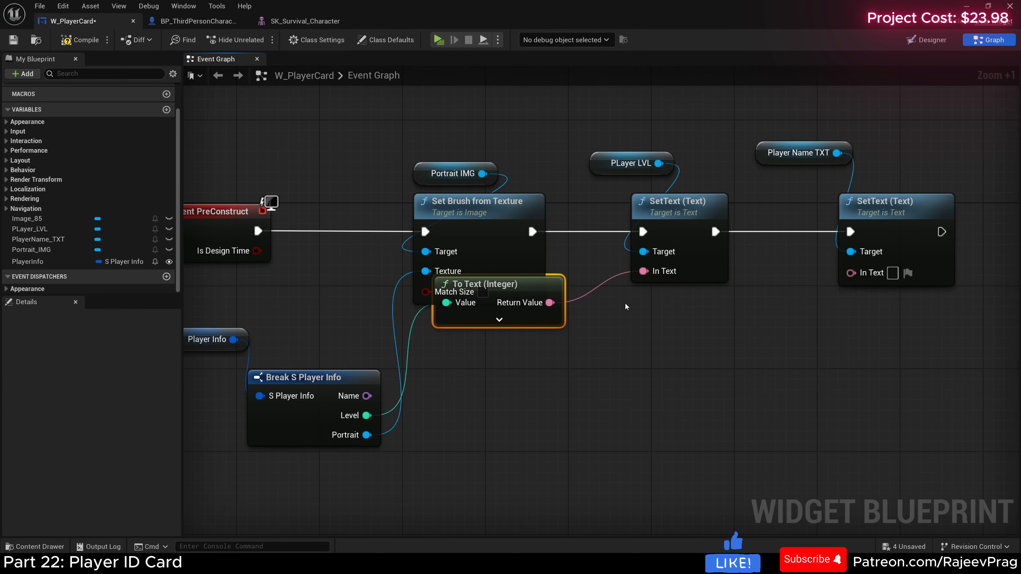
left_click_drag(366, 396, 851, 273)
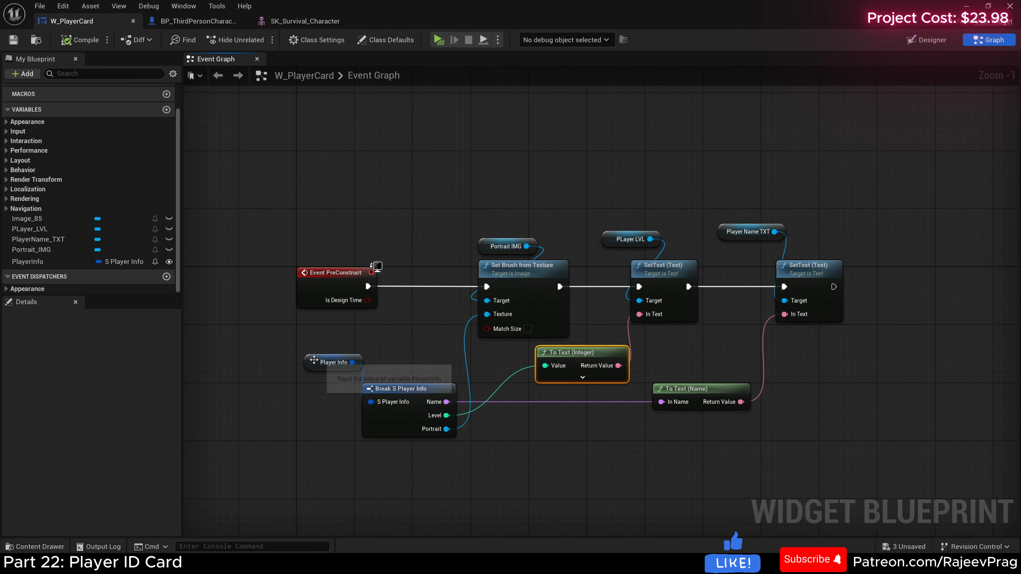
Step: Align the Player Info getter beside its break node and save W_PlayerCard
left_click_drag(315, 358, 315, 396)
right_click_drag(417, 344, 436, 339)
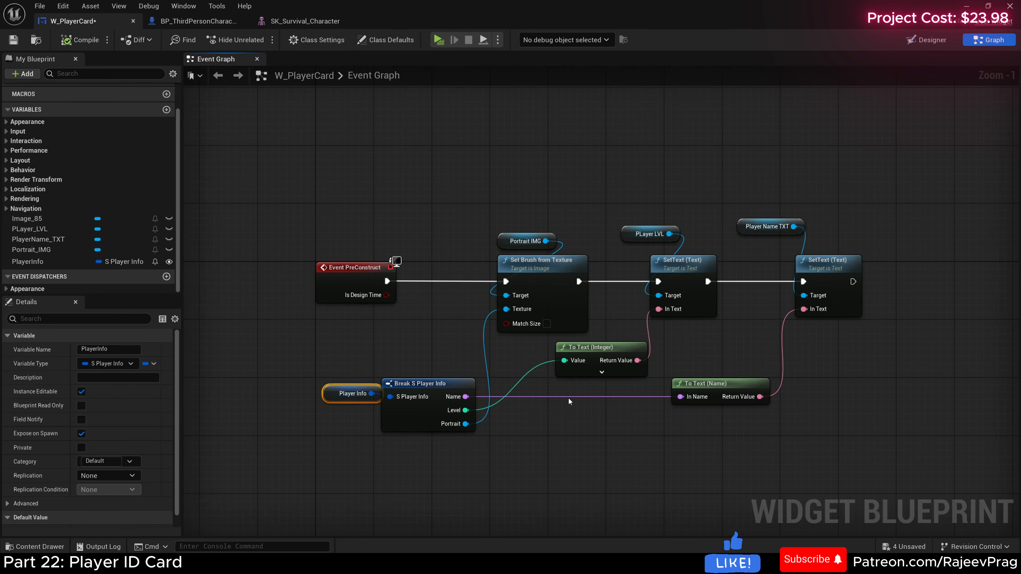
left_click(16, 39)
Step: Close W_PlayerCard and play the level to check the ID card on the HUD, ending the preview
left_click(133, 21)
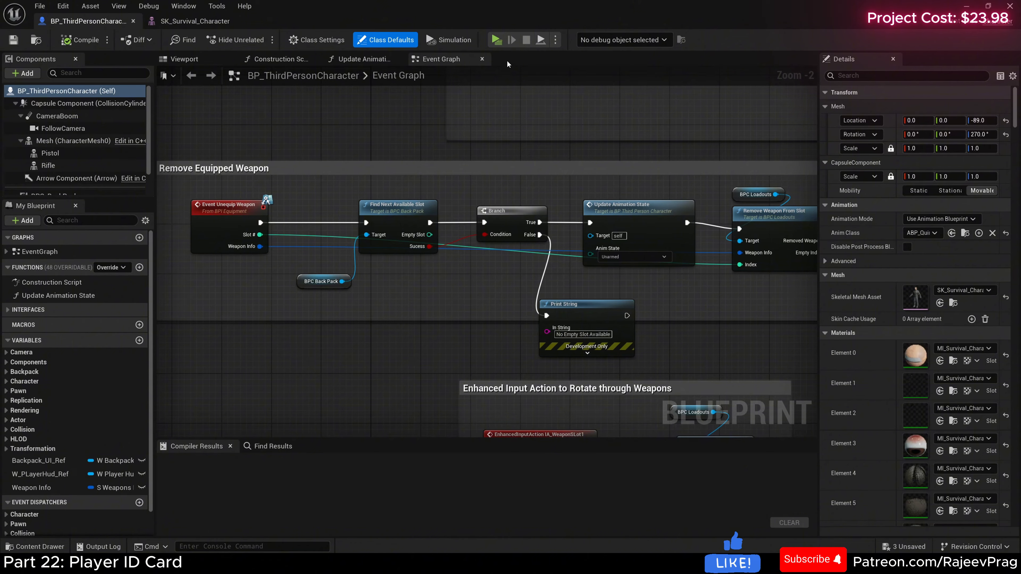
left_click(497, 40)
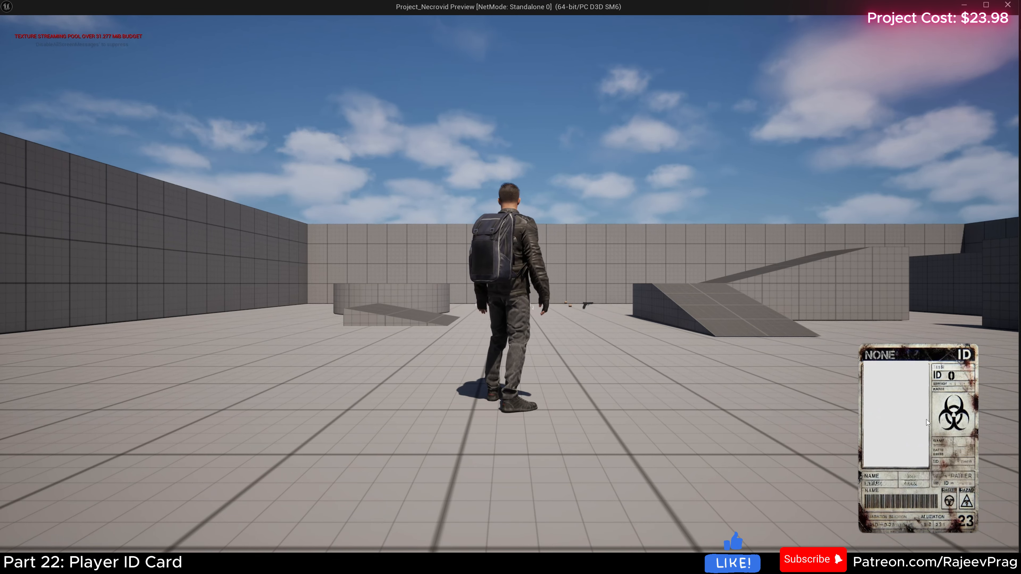
key("Escape")
Step: Open the W_PlayerHud widget from the Core/UI folder
left_click(39, 546)
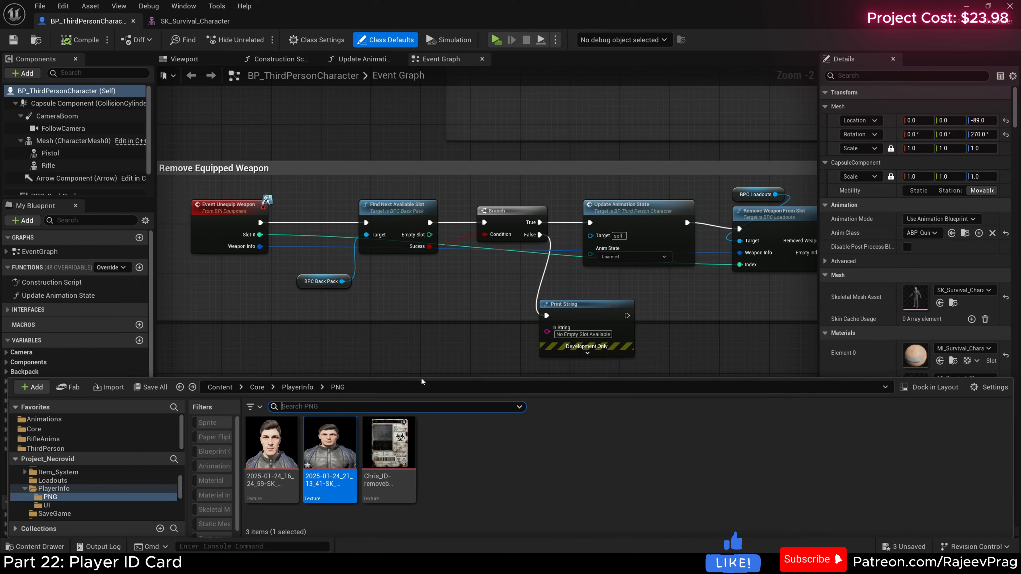
scroll(131, 476, "down", 2)
left_click(34, 411)
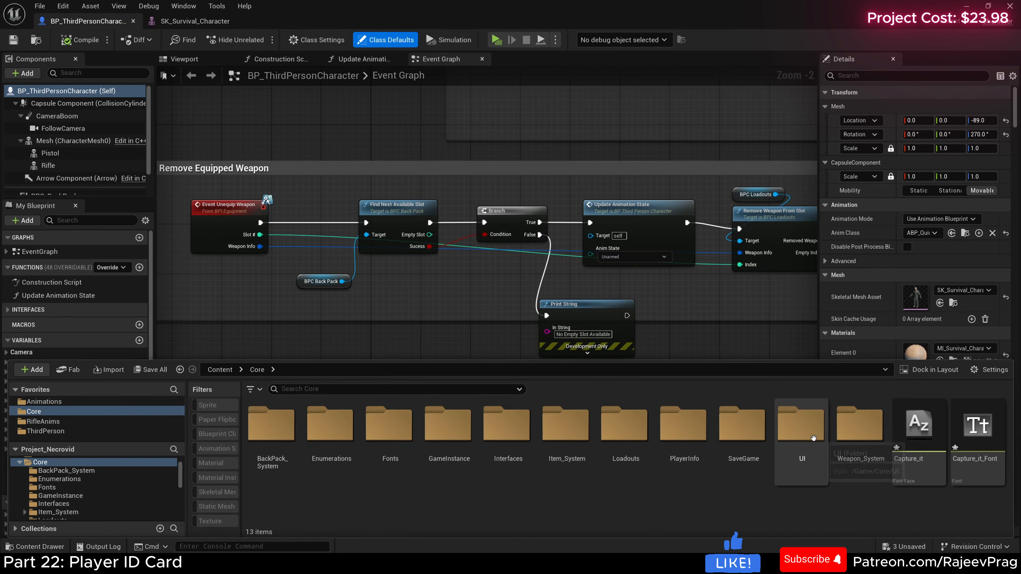
left_click(808, 458)
double_click(807, 457)
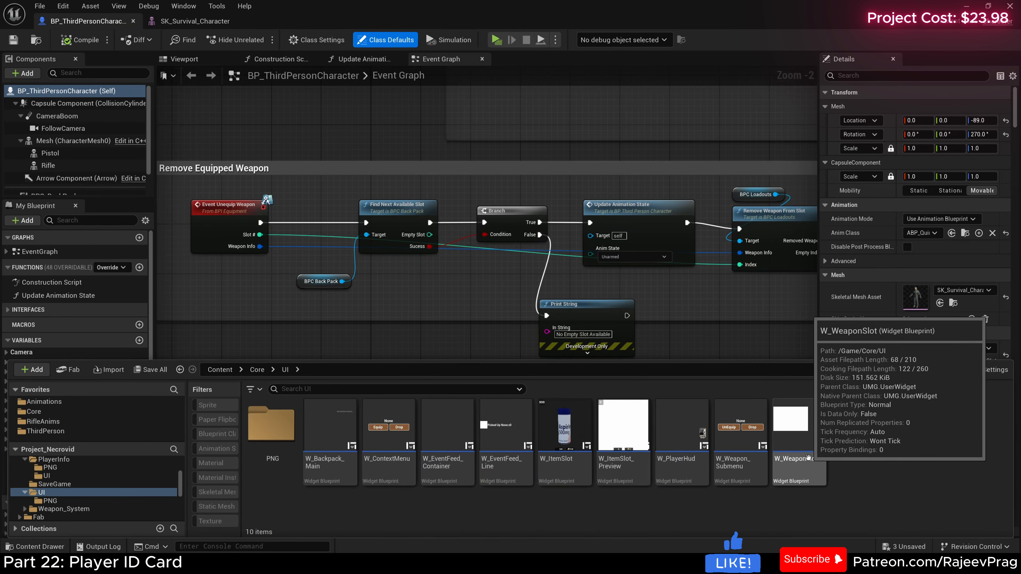
double_click(695, 455)
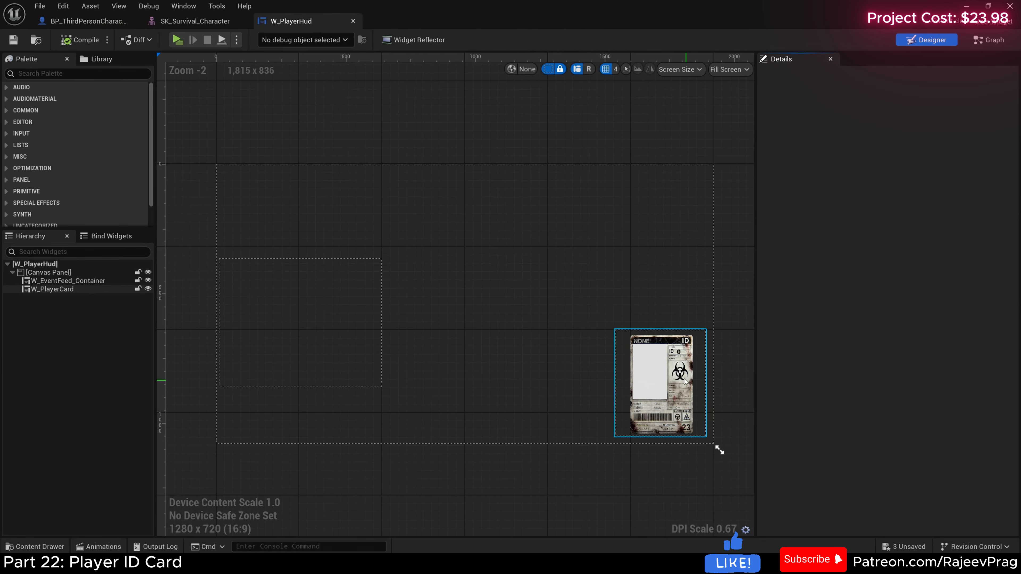
Step: Wrap W_PlayerCard in a Wrap Box inside W_PlayerHud's canvas panel and inspect both widgets' details
double_click(52, 290)
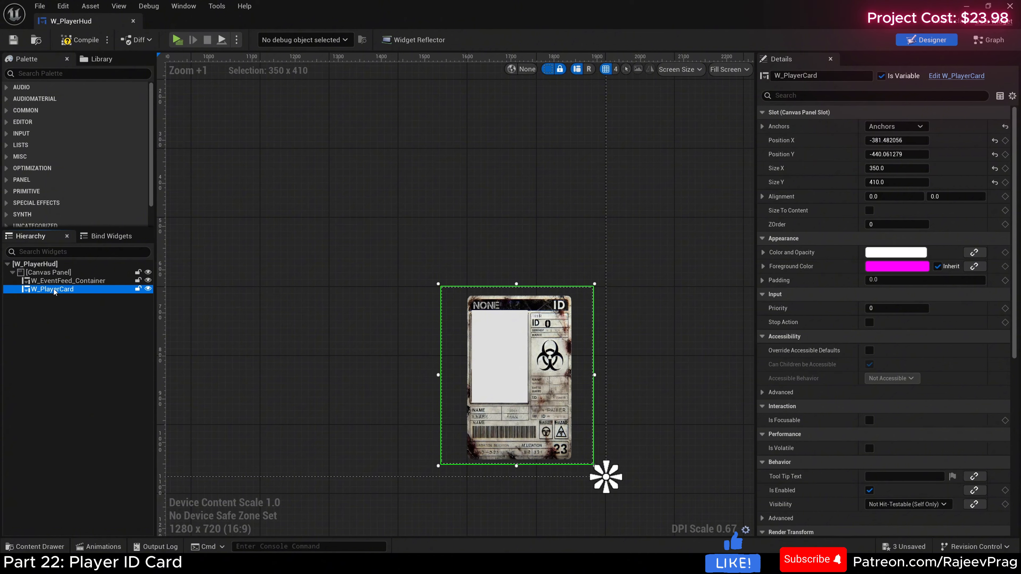
right_click(54, 292)
mouse_move(103, 413)
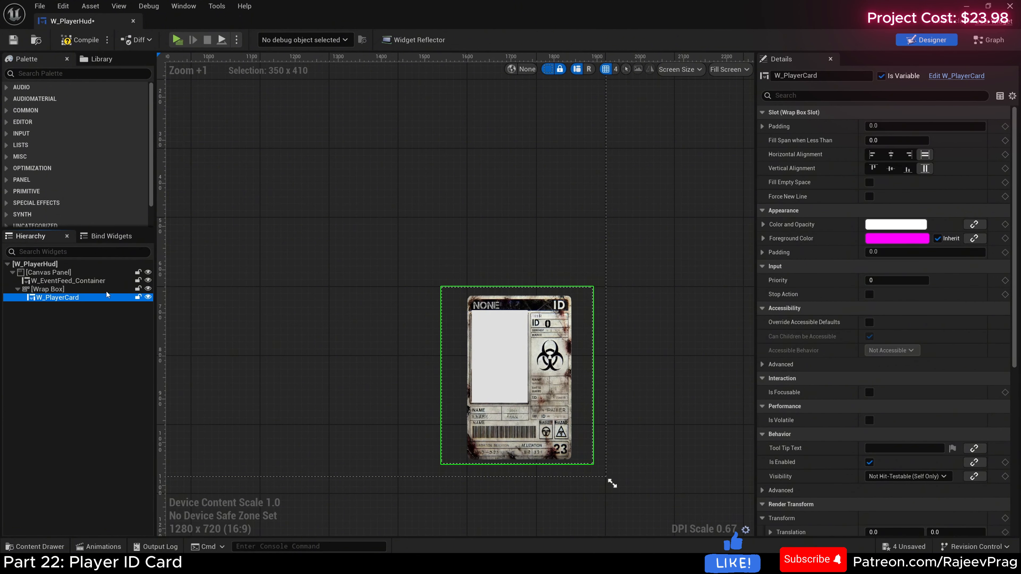
left_click(48, 290)
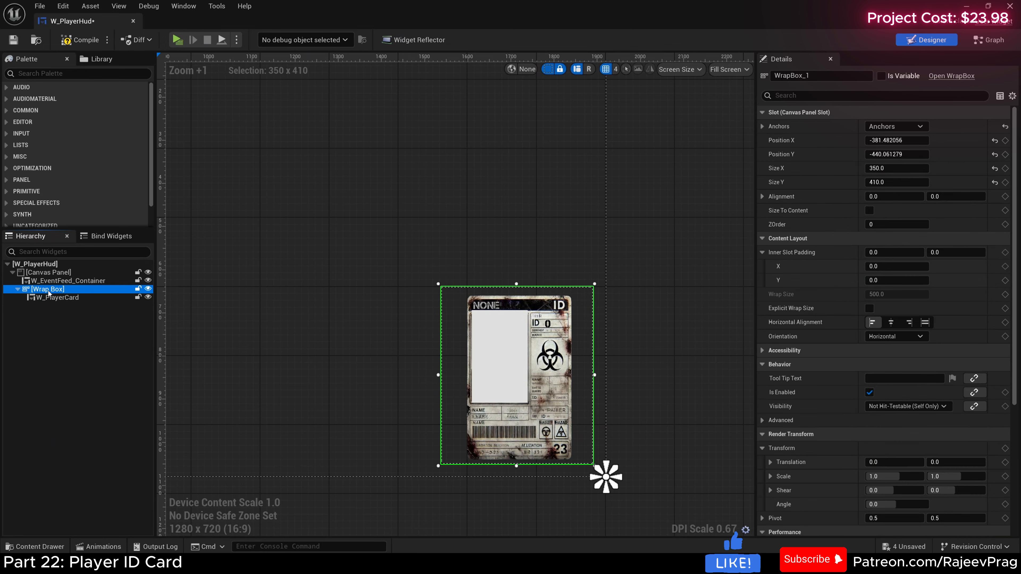
left_click(67, 299)
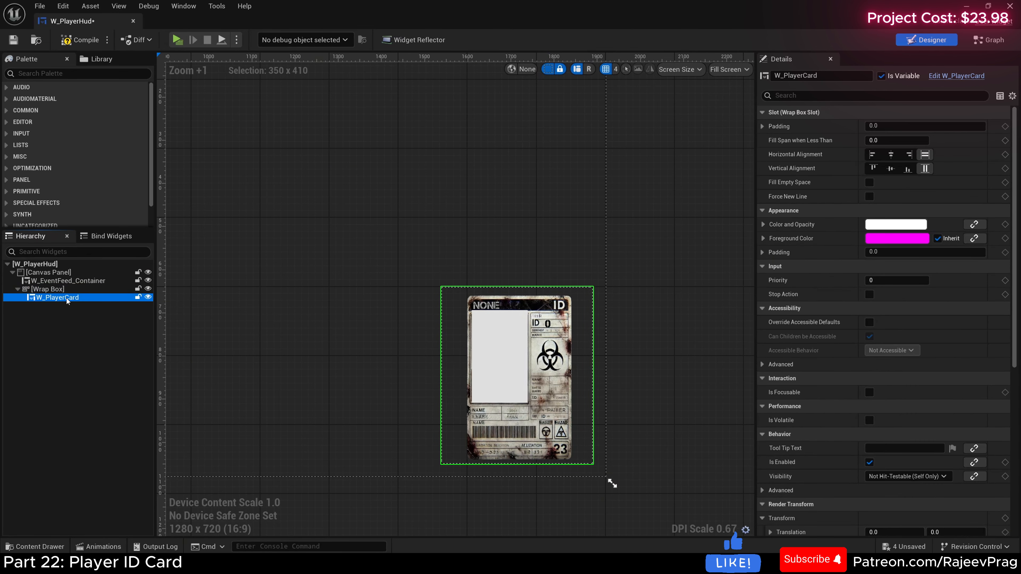
Step: Rename the Wrap Box as PLayerIDCard_Container, make it a variable, and compile and save W_PlayerHud
left_click(46, 291)
left_click(811, 75)
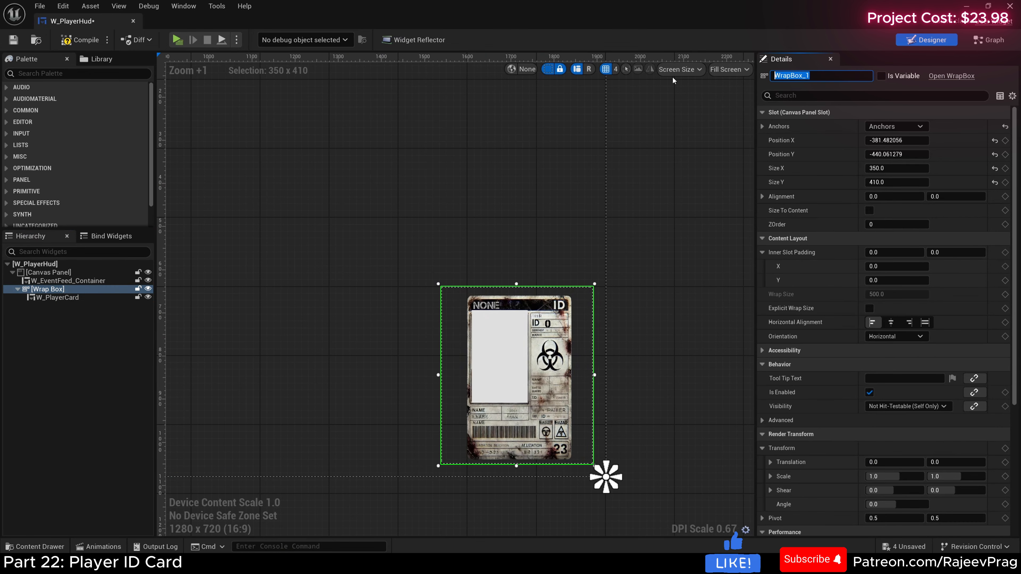
type("PLayerID")
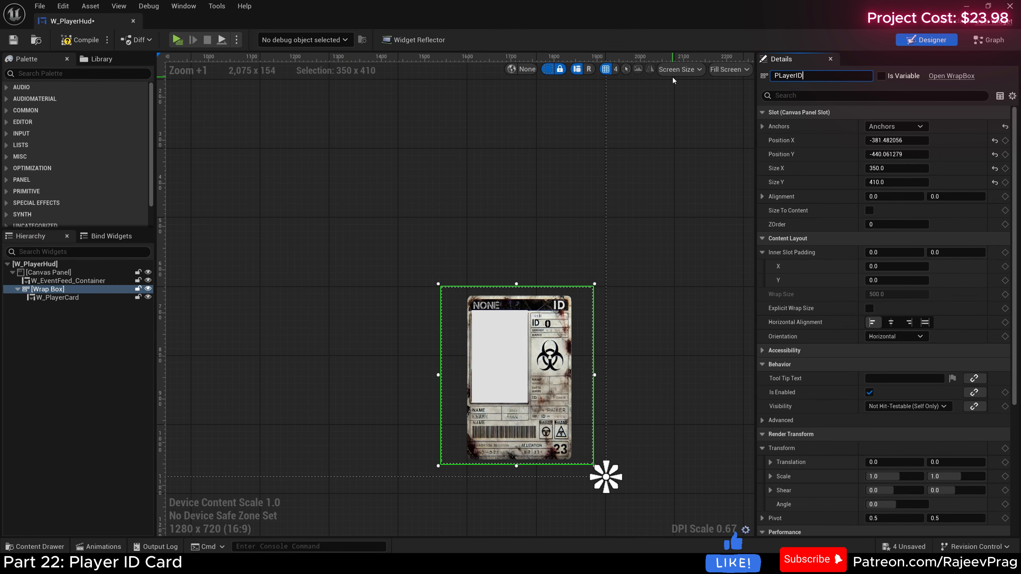
type("Card_Container")
key("Return")
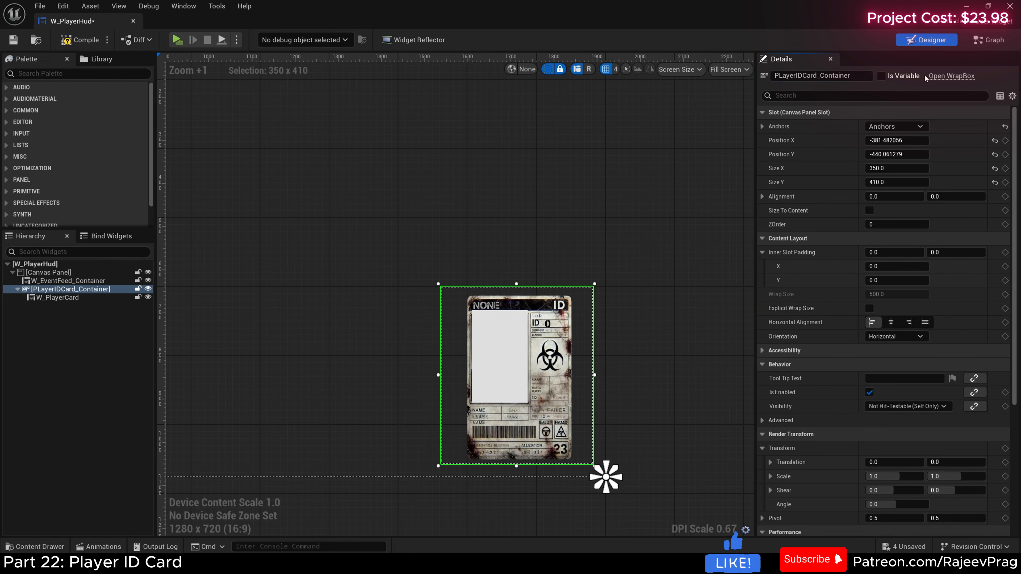
left_click(881, 77)
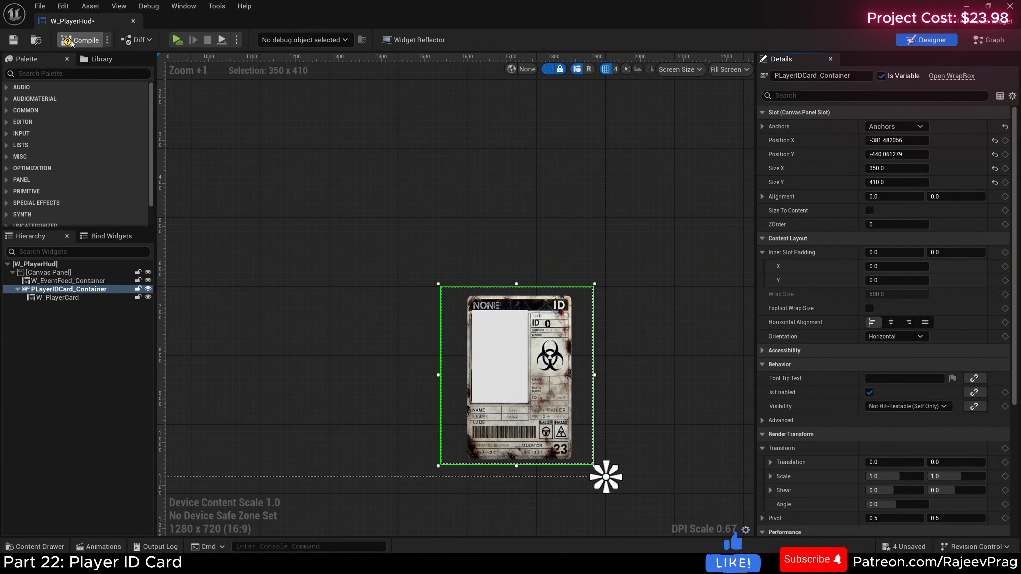
left_click(81, 39)
left_click(13, 40)
Step: Delete the W_PlayerCard widget from inside PLayerIDCard_Container
left_click(77, 297)
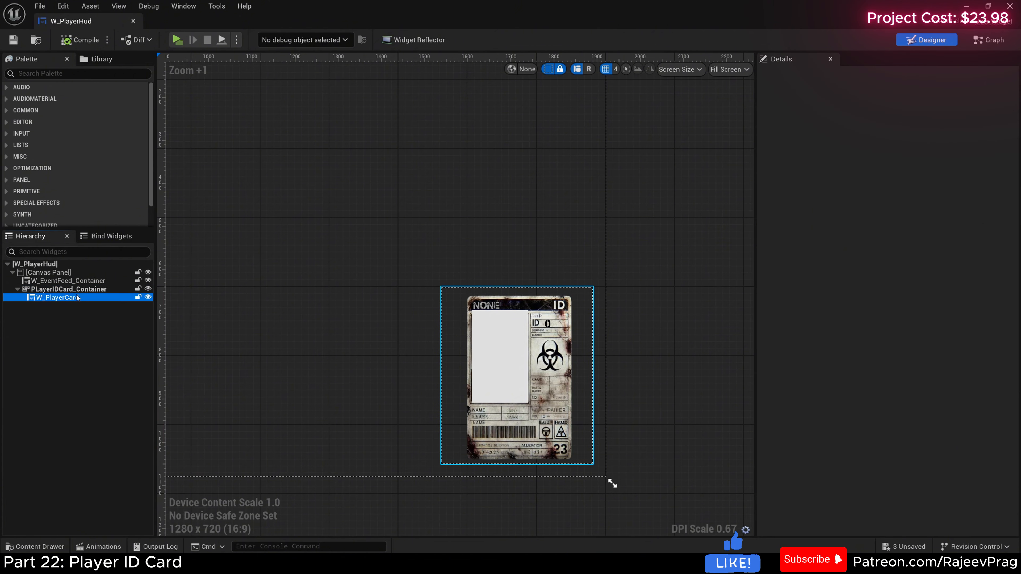
key("Delete")
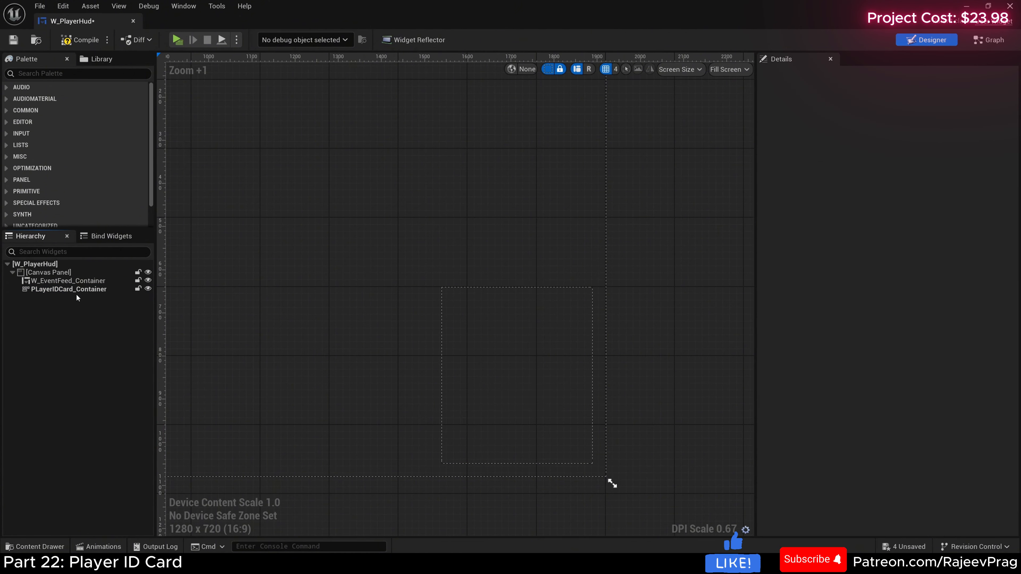
Step: Create a custom event named Setup_PLayerID below the feed-line event in W_PlayerHud's event graph
left_click(76, 290)
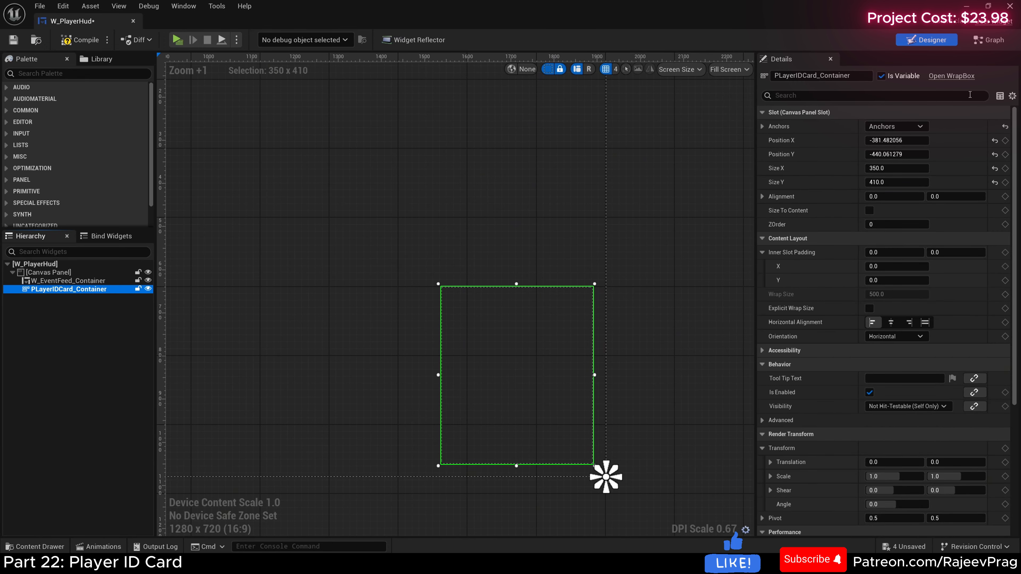
left_click(989, 41)
right_click_drag(450, 272, 367, 347)
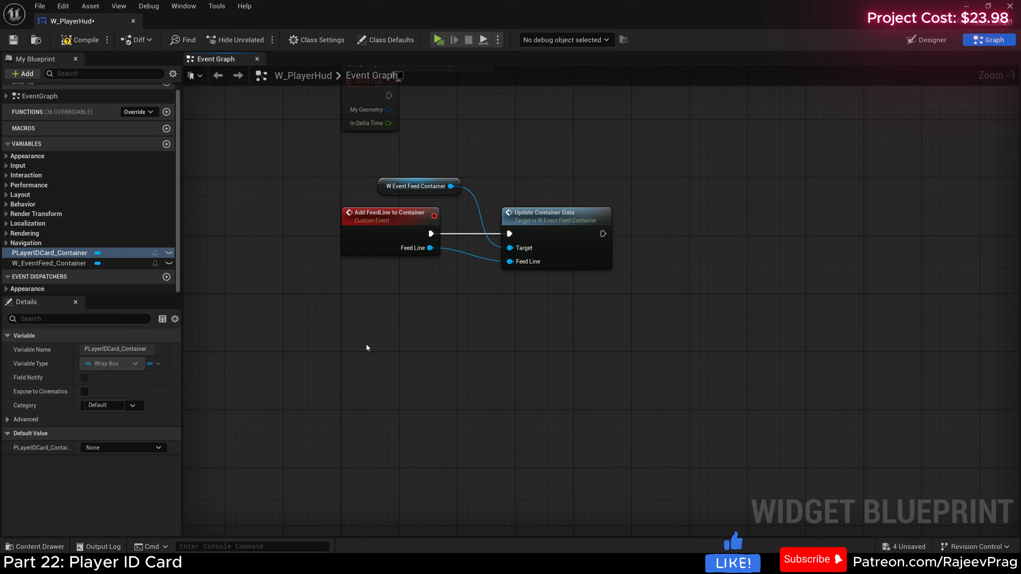
right_click(367, 347)
type("custo")
key("Return")
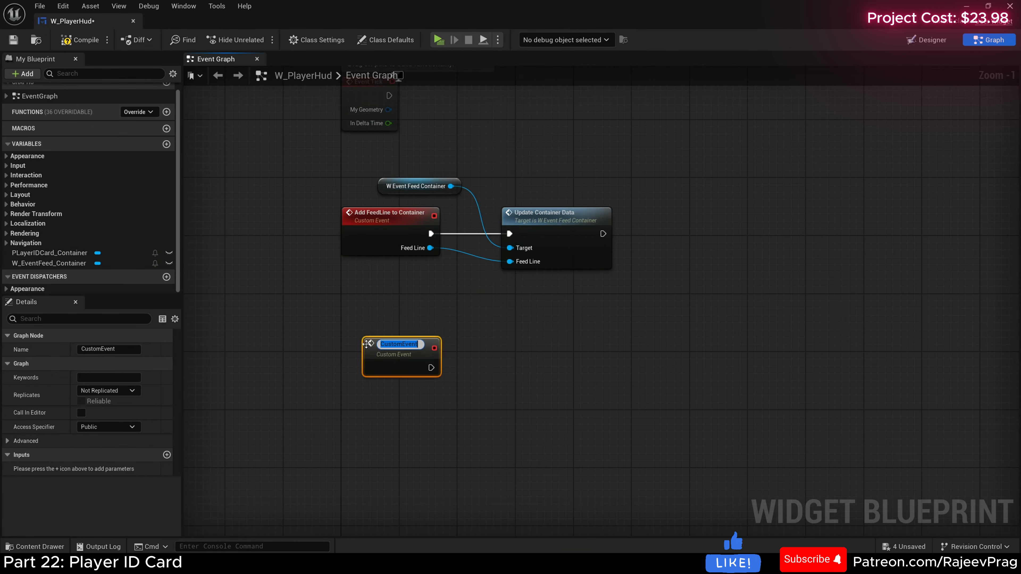
type("Setup_")
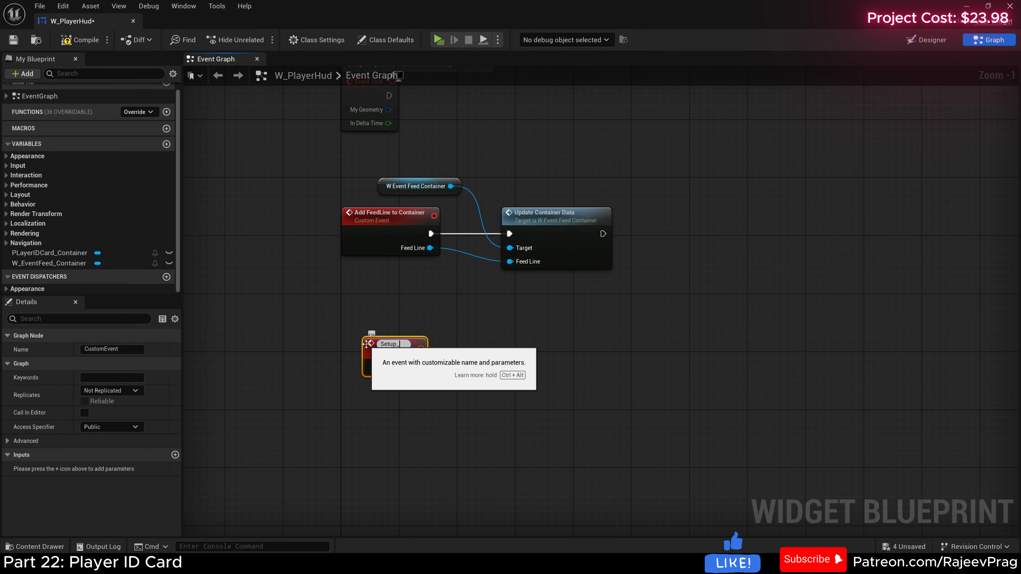
type("PLayerID")
key("Return")
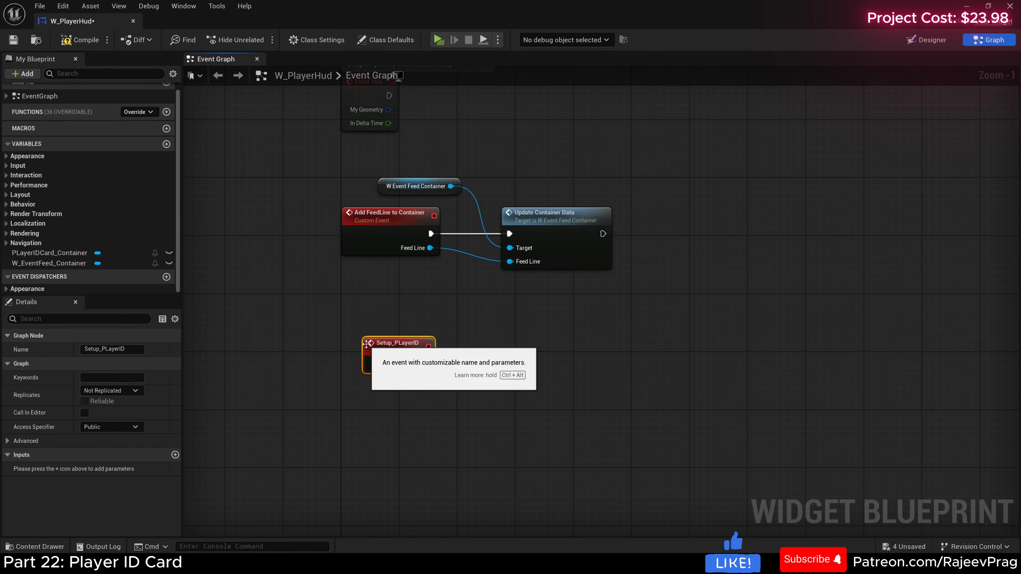
Step: Add an input named PlayerInfo of structure type S Player Info to the Setup_PLayerID event
scroll(462, 386, "up", 5)
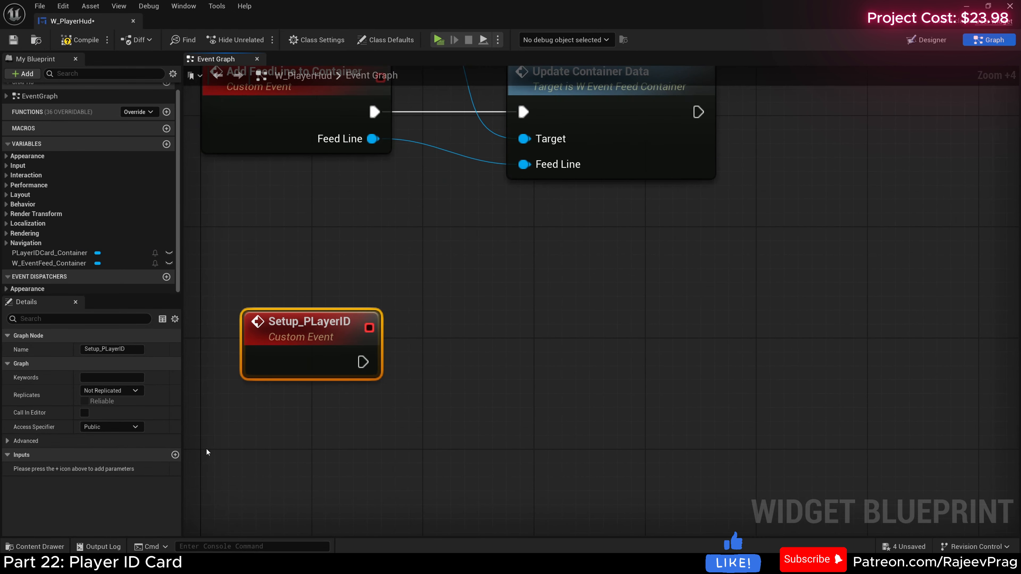
left_click(175, 455)
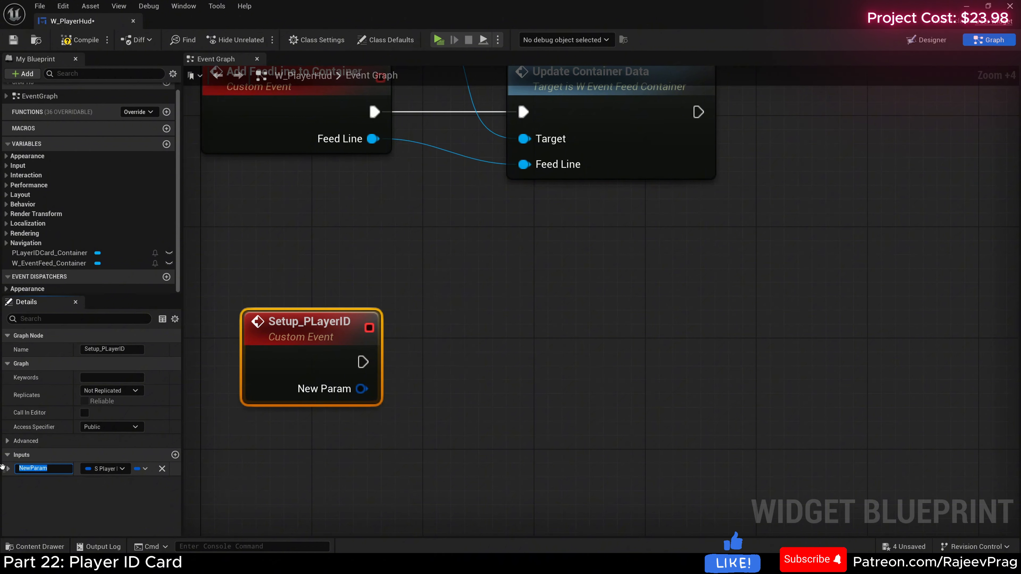
type("PL")
type("ayerInfo")
key("Return")
left_click(105, 469)
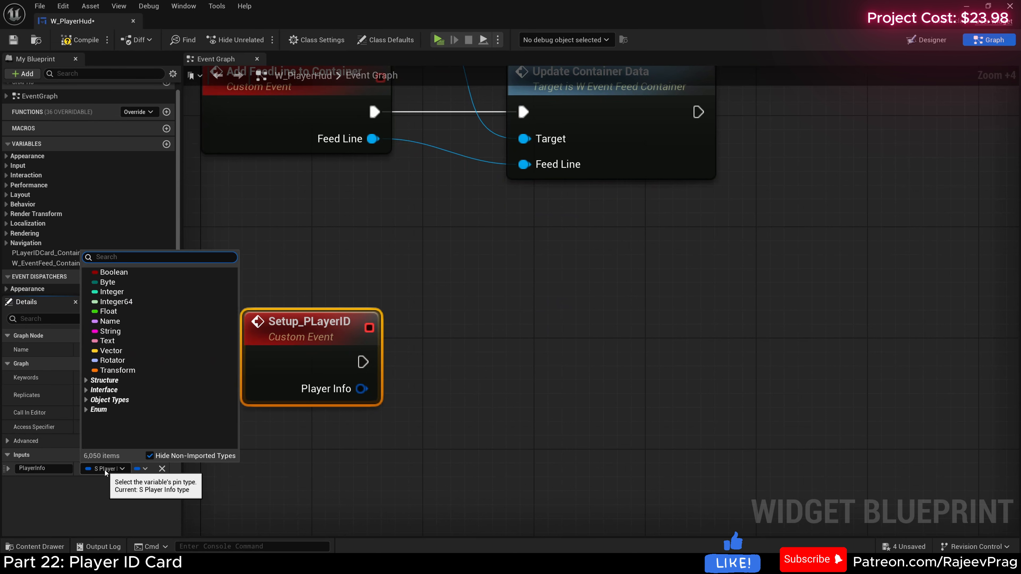
type("player_in")
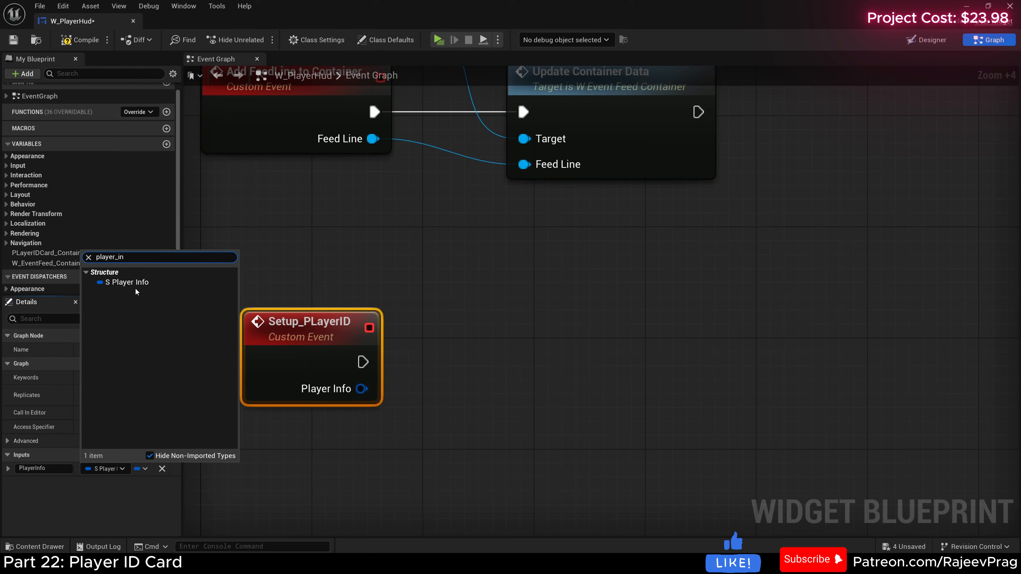
left_click(136, 283)
Step: Run Clear Children on PLayerIDCard_Container from the Setup_PLayerID event and align the container reference and node
right_click_drag(418, 341, 371, 327)
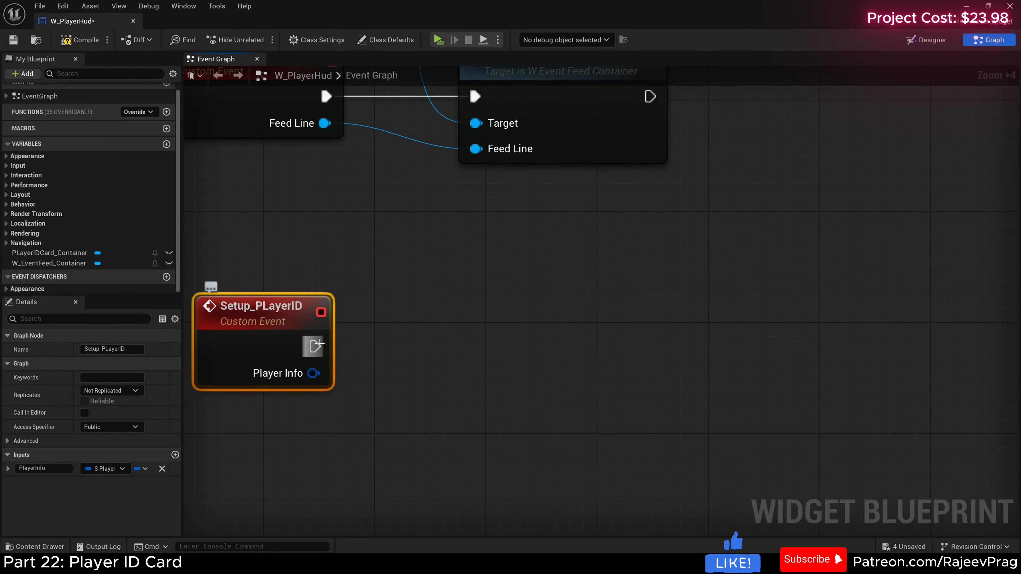
left_click_drag(314, 346, 464, 349)
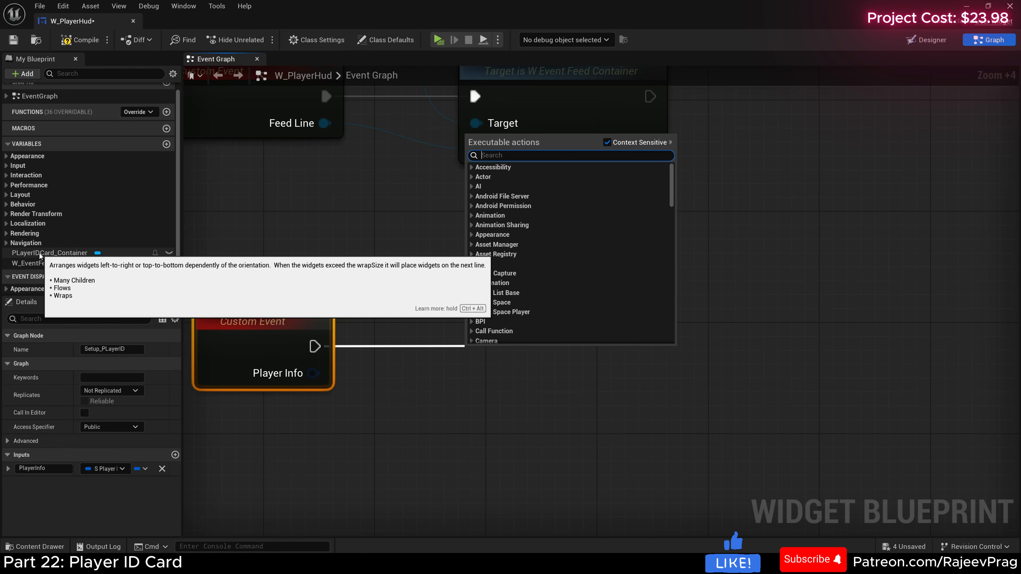
left_click_drag(39, 252, 332, 260)
left_click(374, 273)
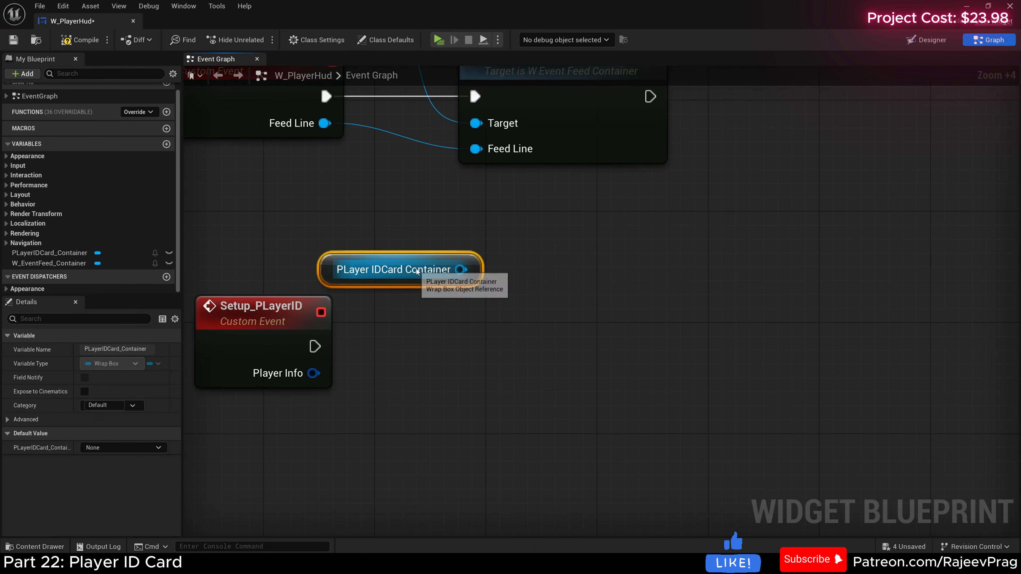
left_click_drag(461, 270, 472, 318)
type("clear")
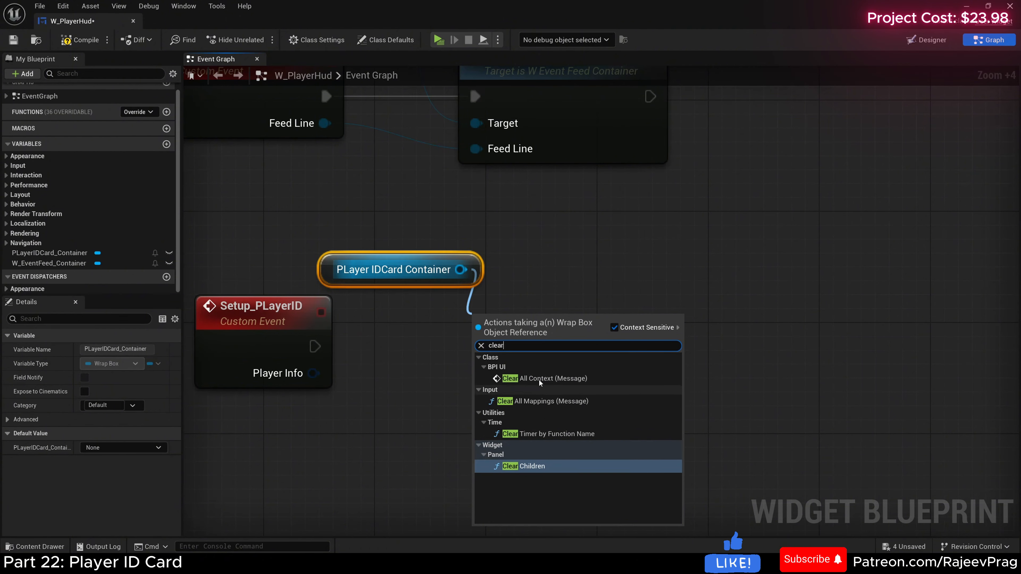
left_click(522, 466)
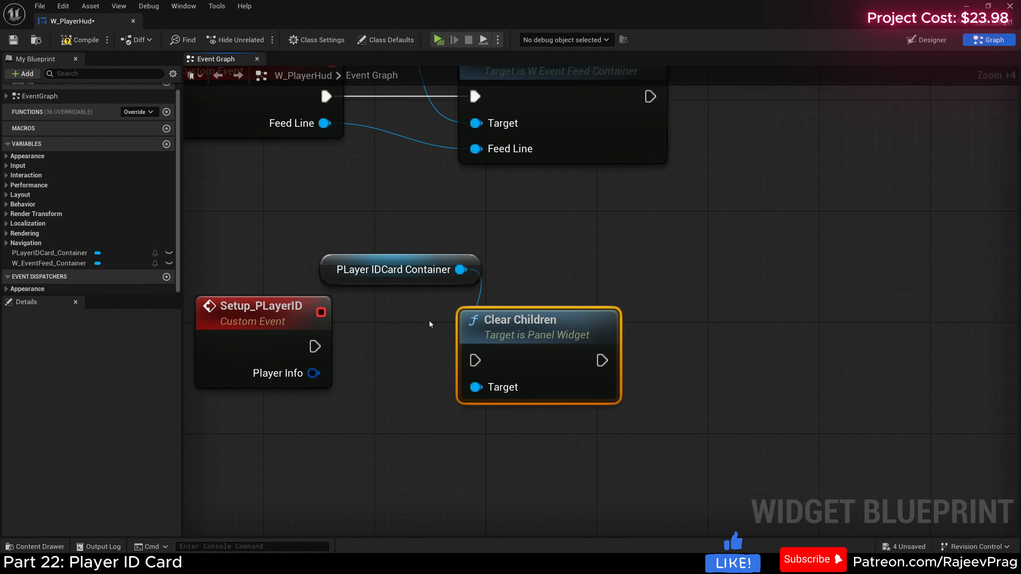
left_click_drag(315, 346, 479, 361)
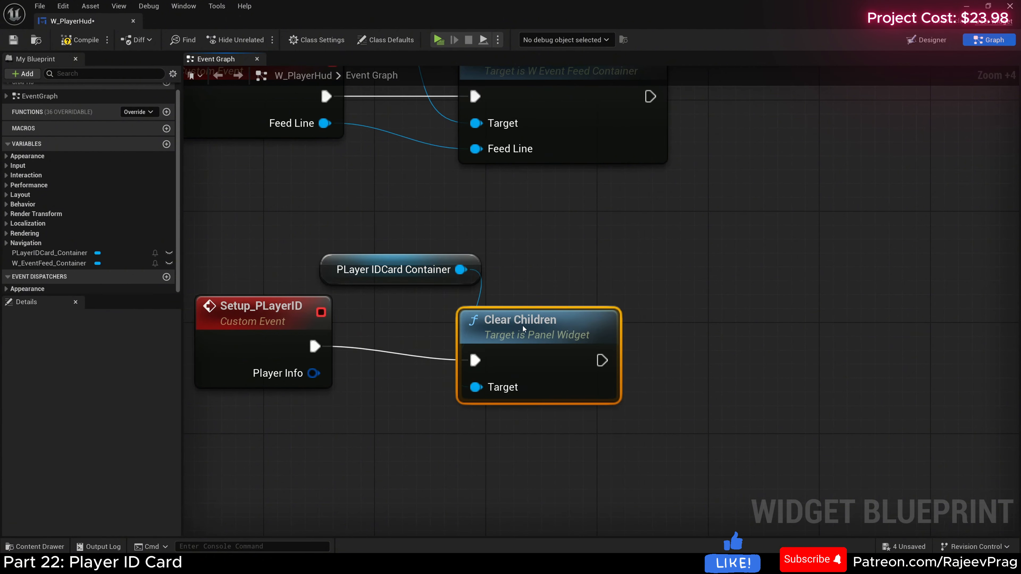
left_click_drag(523, 330, 506, 314)
left_click_drag(401, 231, 509, 304)
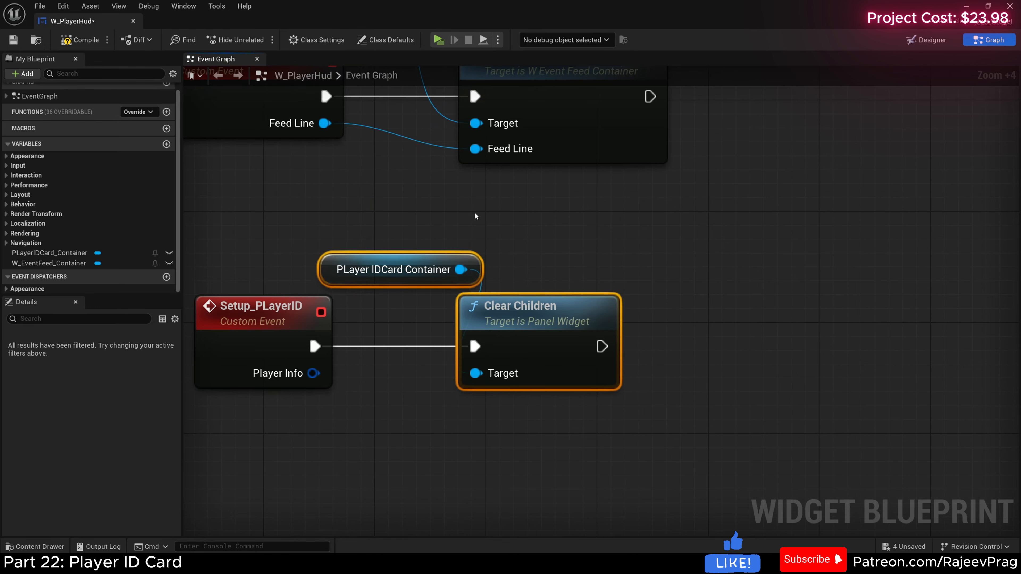
left_click_drag(363, 260, 292, 240)
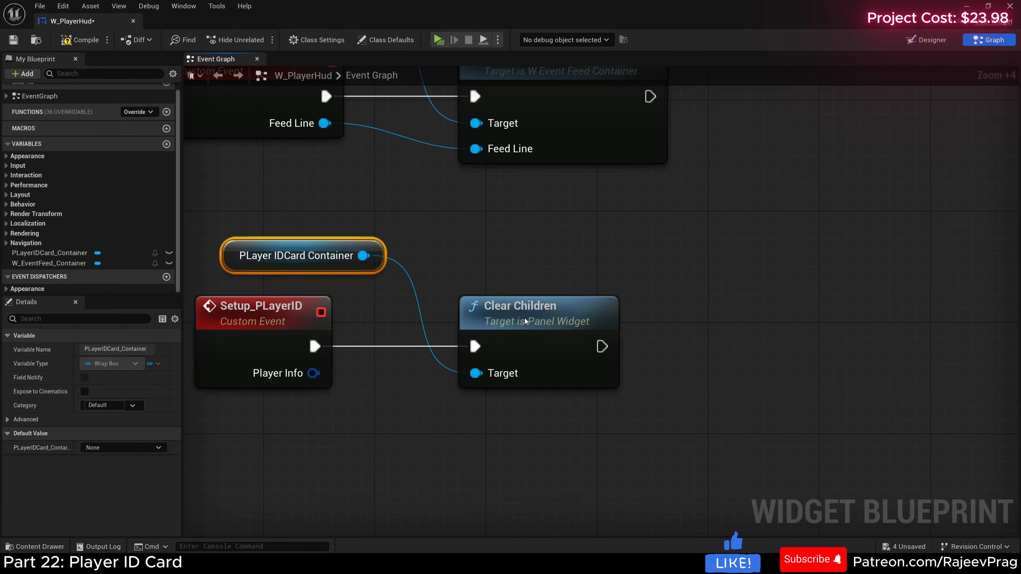
Step: Add a Create Widget node of class W_PlayerCard after Clear Children and feed it the event's Player Info
mouse_move(524, 320)
left_mouse_down()
mouse_move(441, 320)
mouse_move(530, 325)
left_mouse_up()
scroll(422, 281, "down", 3)
type("cr")
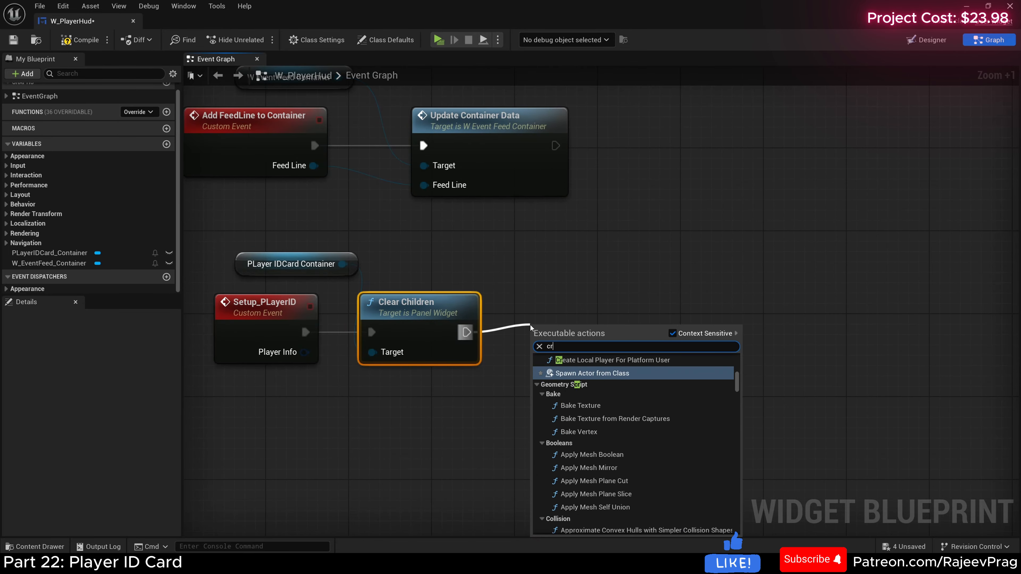
type("eate wi")
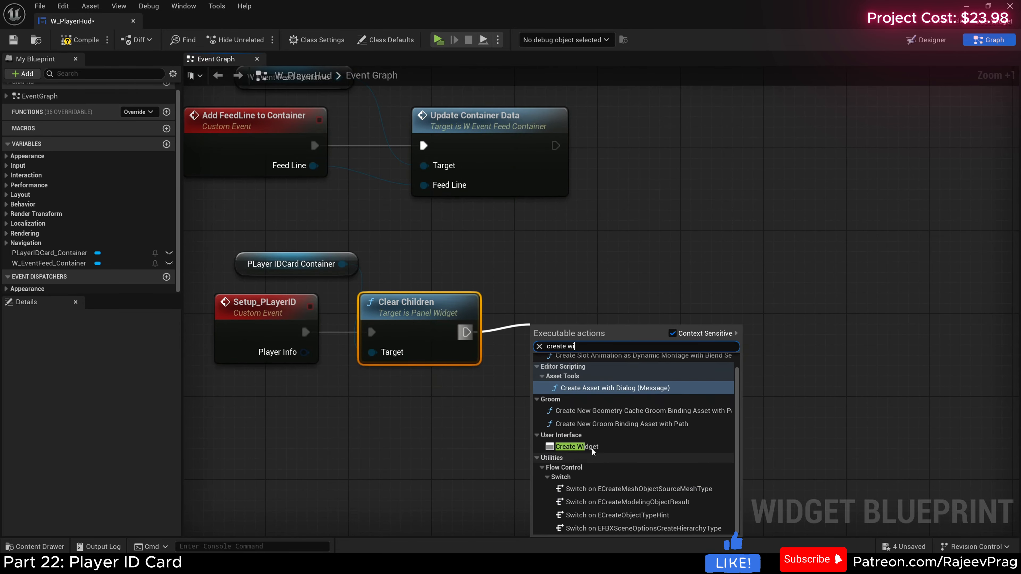
left_click(579, 447)
left_click(579, 384)
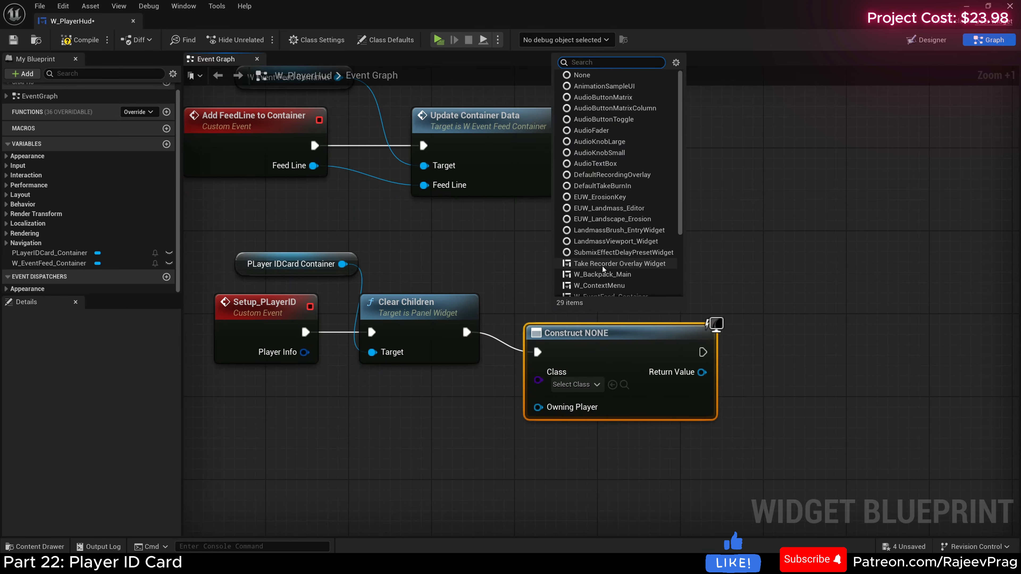
type("player")
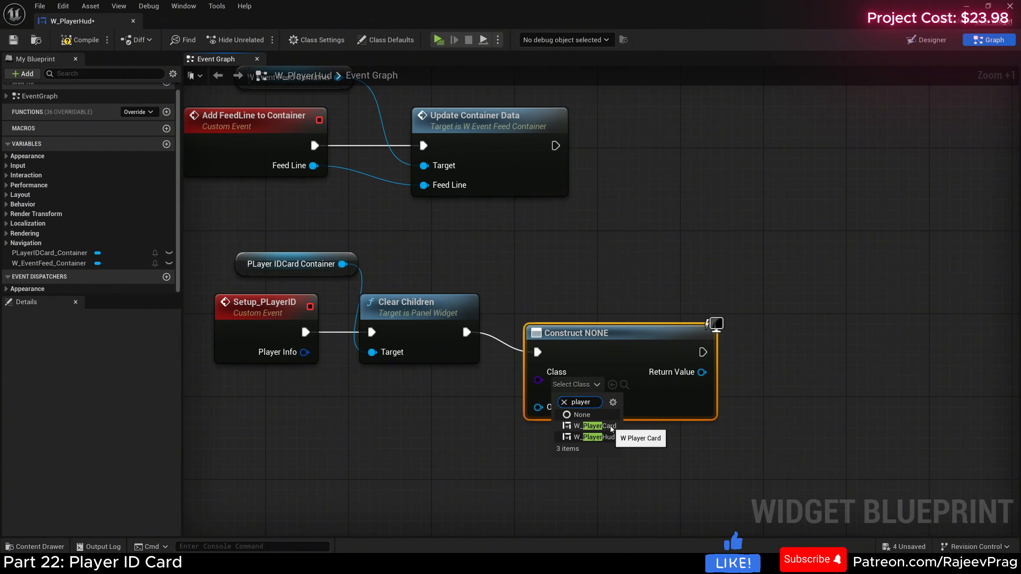
left_click(594, 425)
left_click_drag(623, 341, 624, 320)
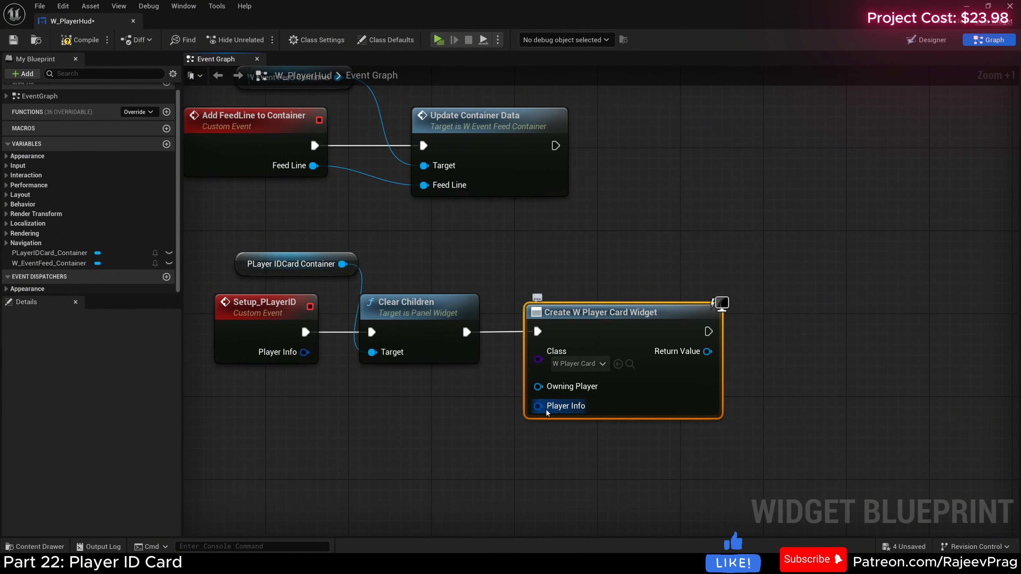
left_click_drag(305, 352, 538, 405)
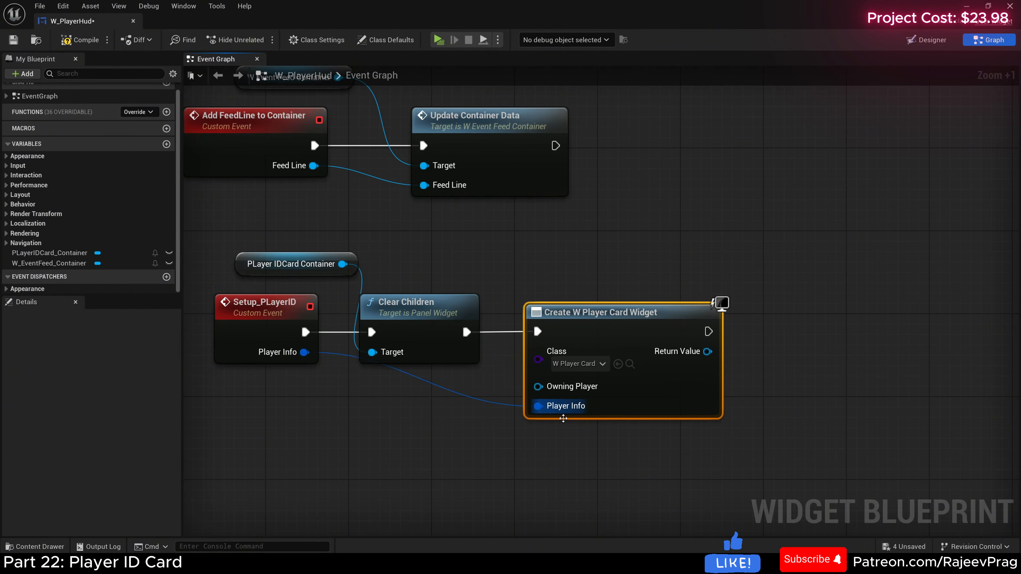
Step: Add the created card to PLayerIDCard_Container with Add Child to Wrap Box, connecting execution and content, and compile the widget
right_click_drag(670, 452, 374, 429)
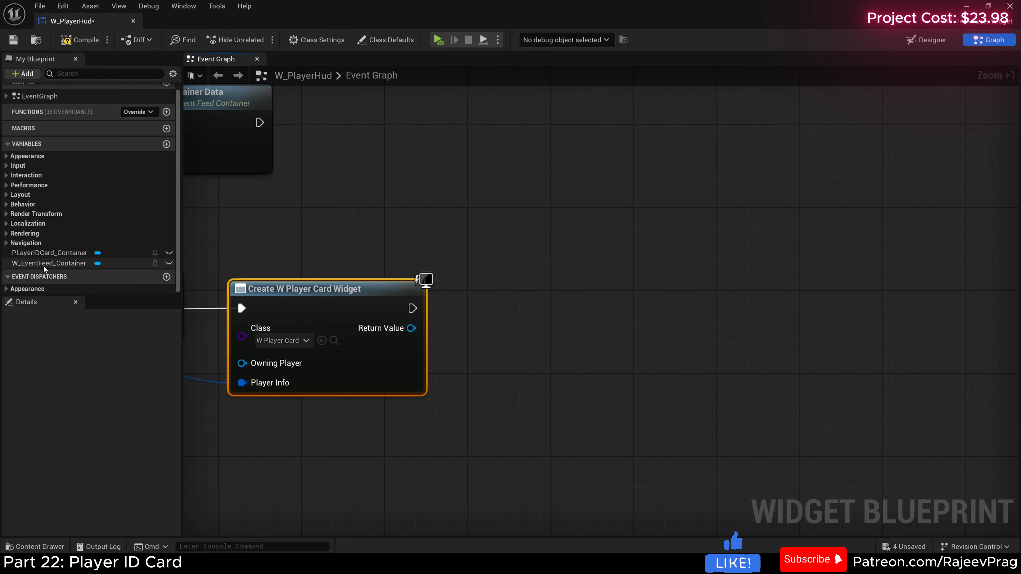
left_click_drag(57, 255, 400, 226)
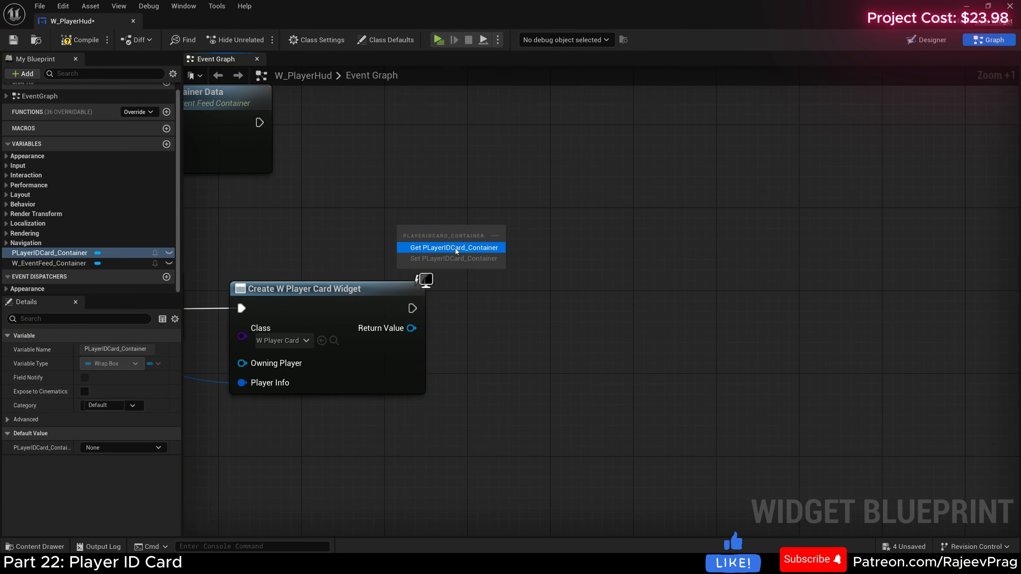
left_click(455, 248)
left_click_drag(502, 230, 510, 279)
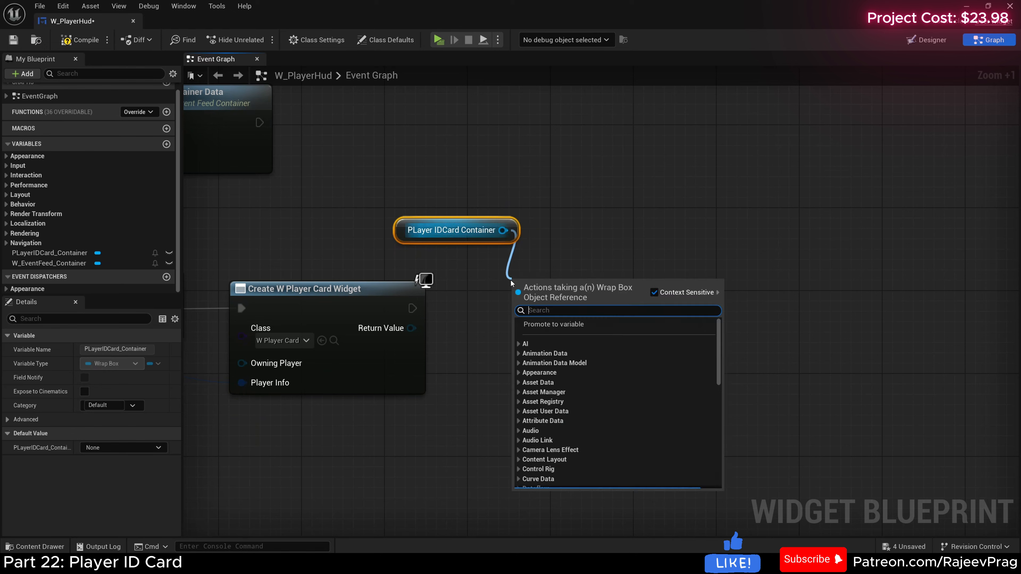
type("add chil")
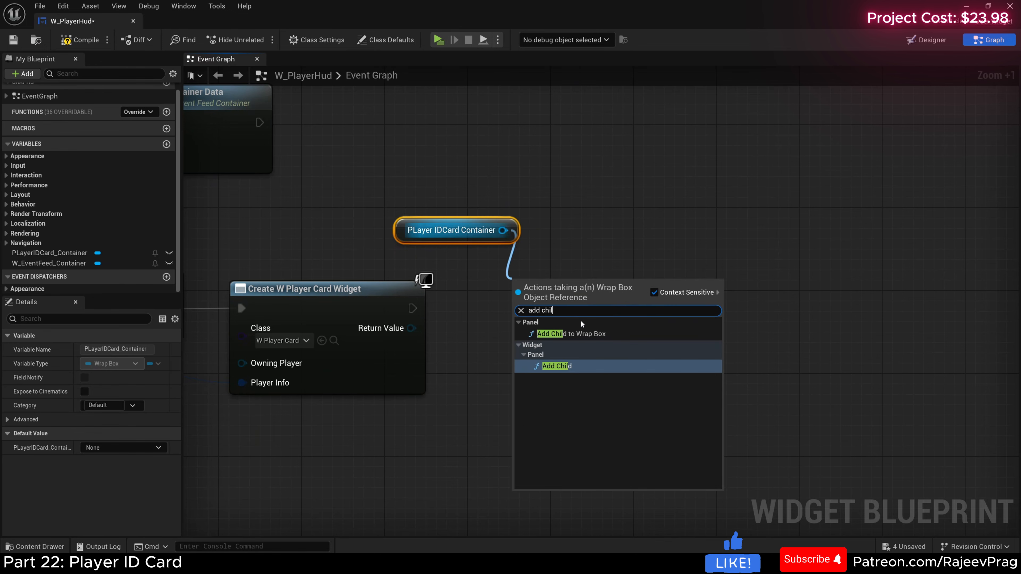
left_click(578, 334)
left_click_drag(410, 308, 521, 309)
scroll(522, 309, "up", 1)
left_click_drag(401, 333, 522, 360)
scroll(333, 246, "down", 3)
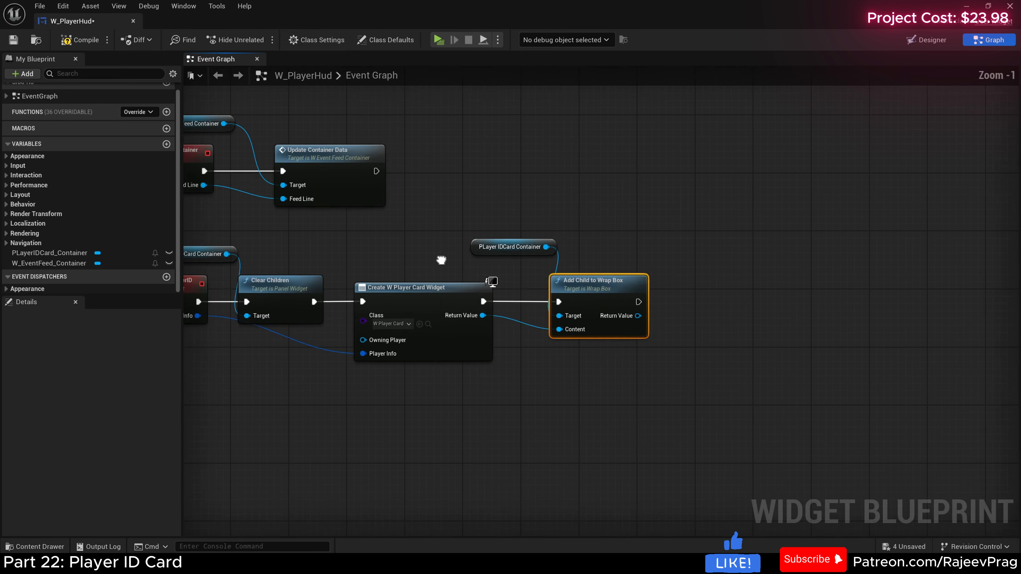
left_click(80, 40)
Step: Open the BP_ThirdPersonCharacter blueprint from the ThirdPerson/Blueprints folder
right_click_drag(334, 274, 374, 298)
scroll(322, 307, "up", 1)
left_click_drag(242, 257, 445, 266)
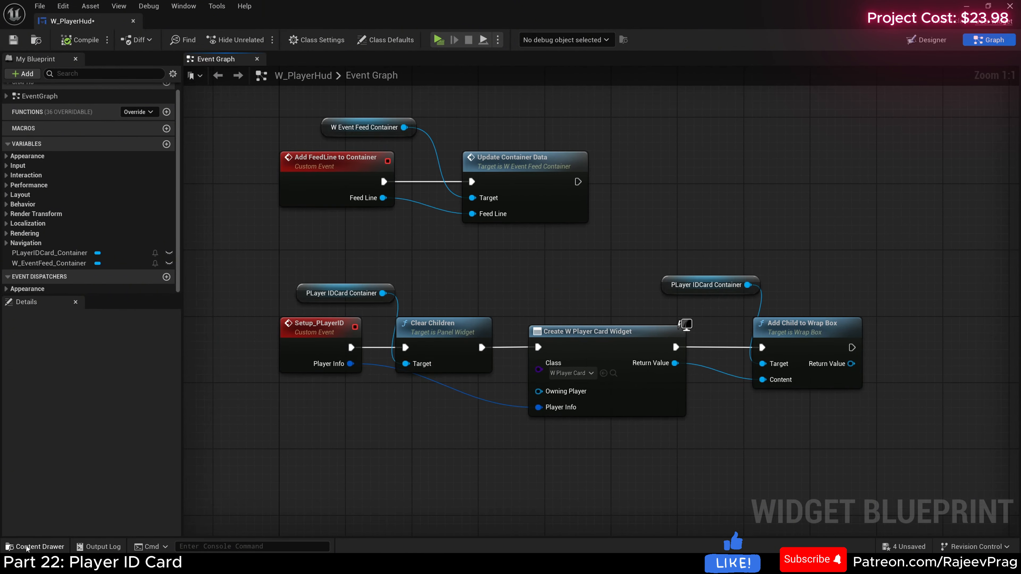
left_click(27, 547)
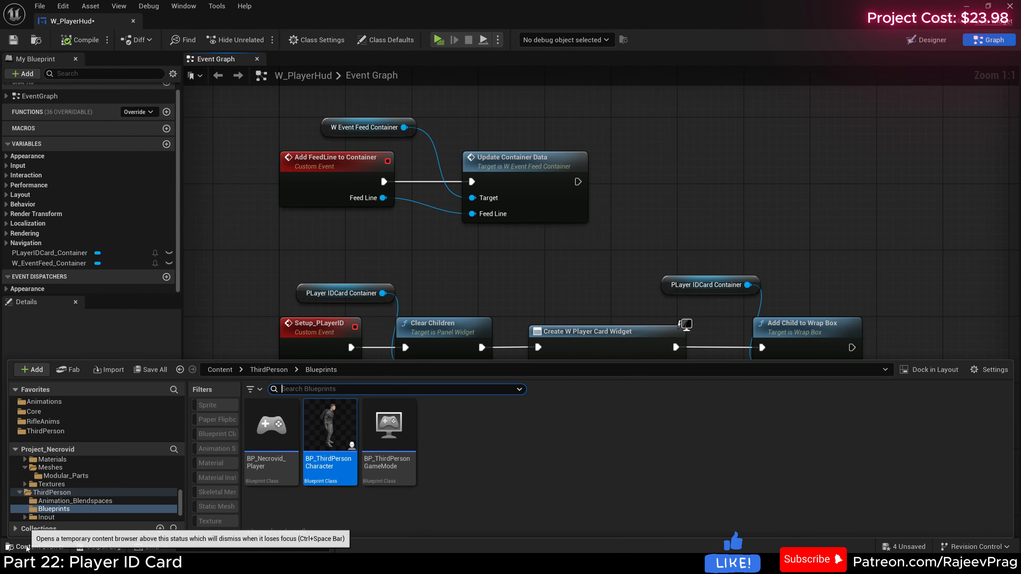
left_click(47, 431)
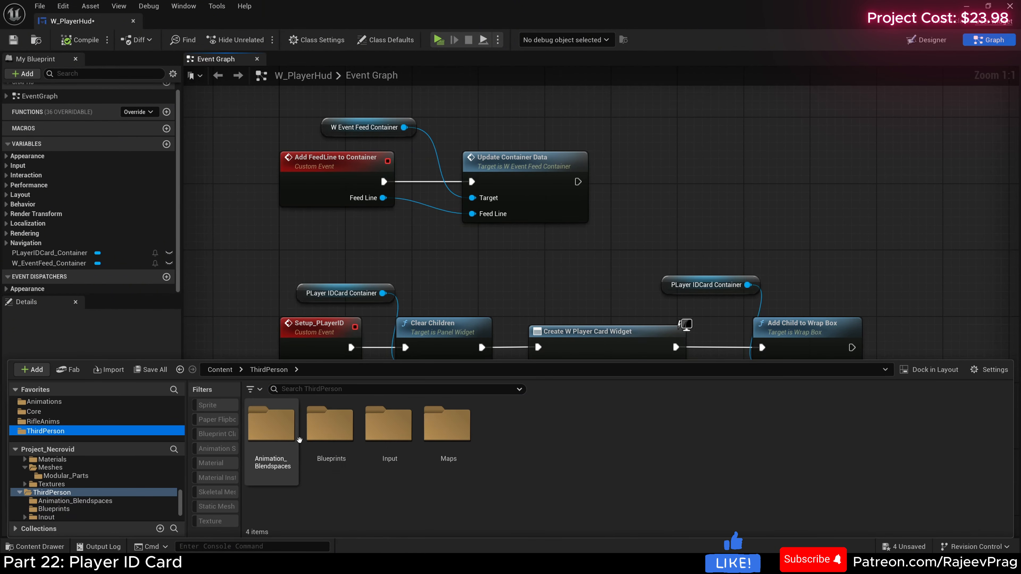
double_click(330, 430)
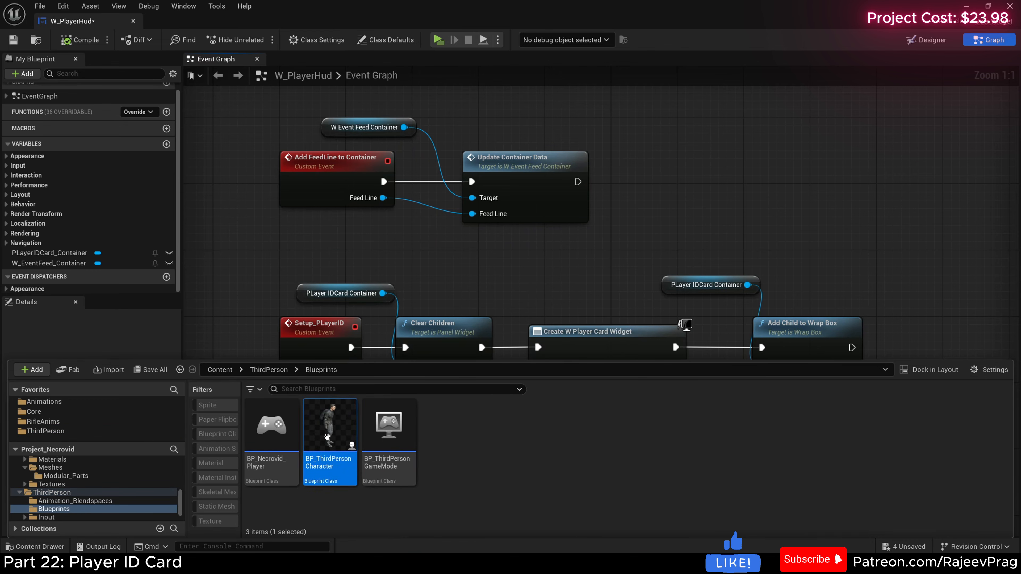
double_click(328, 441)
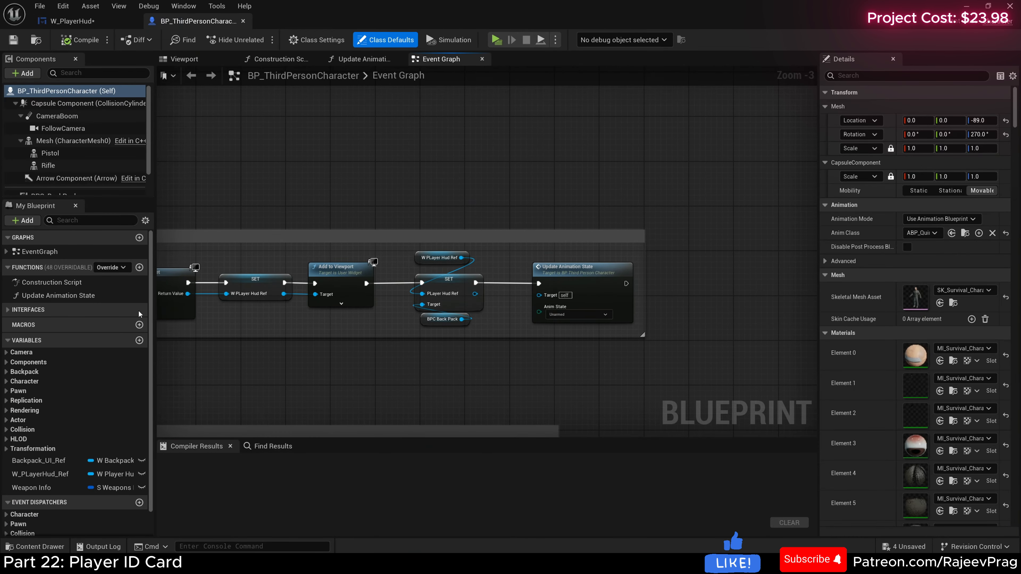
Step: Create a function named Setup_PlayerIDCard in BP_ThirdPersonCharacter
left_click(140, 267)
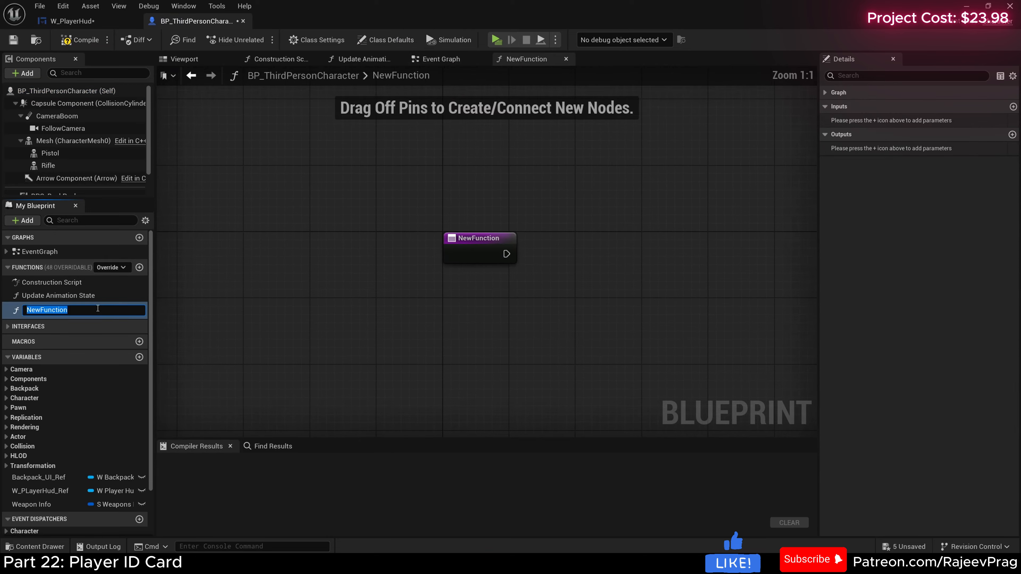
type("Se")
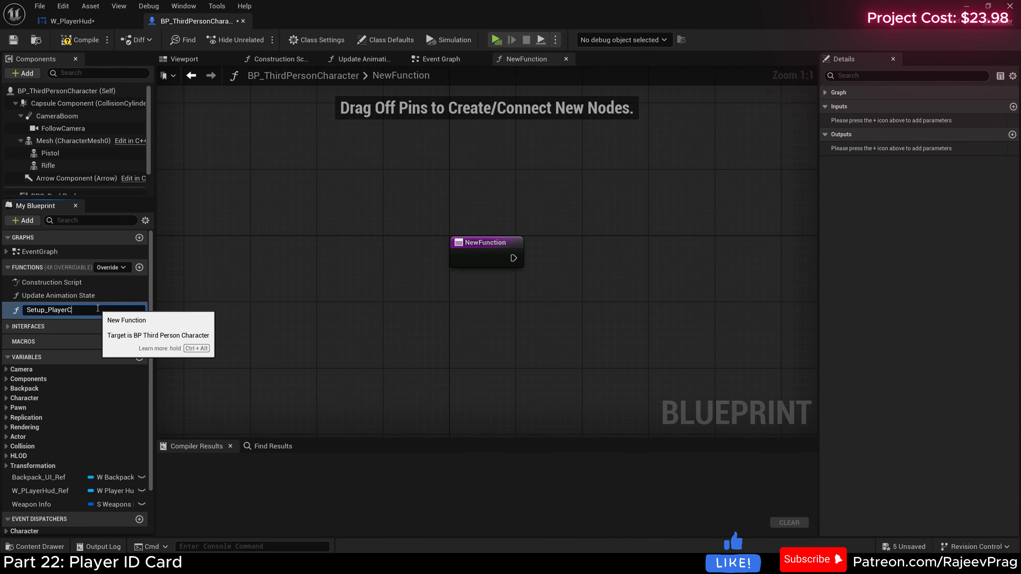
type("tup_PlayerI")
type("D")
Step: Add a Get Data Table Row node connected to the execution output of the Setup_PlayerIDCard function entry
left_click_drag(405, 271, 479, 272)
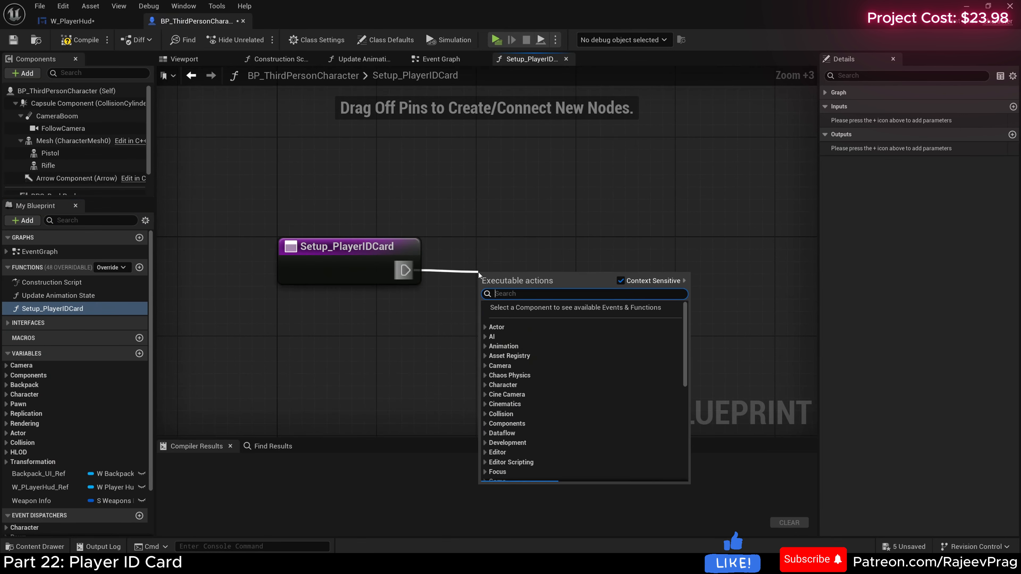
type("get d")
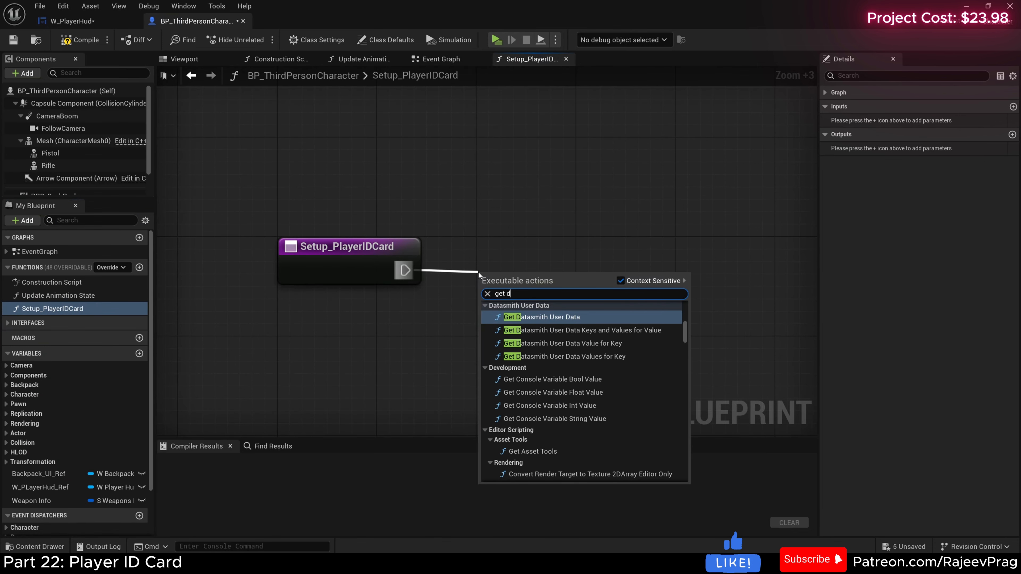
type("ata t")
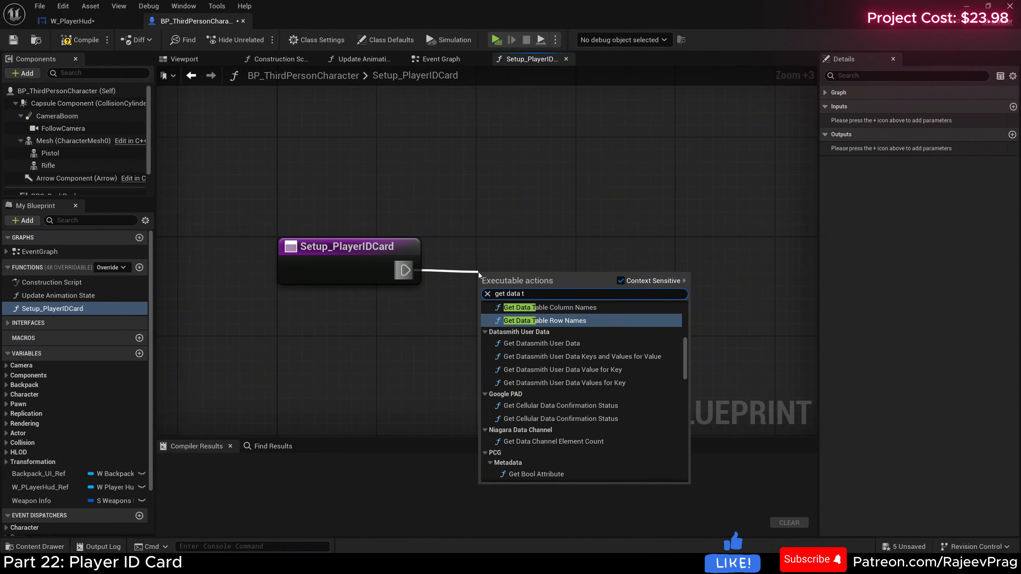
type("able row")
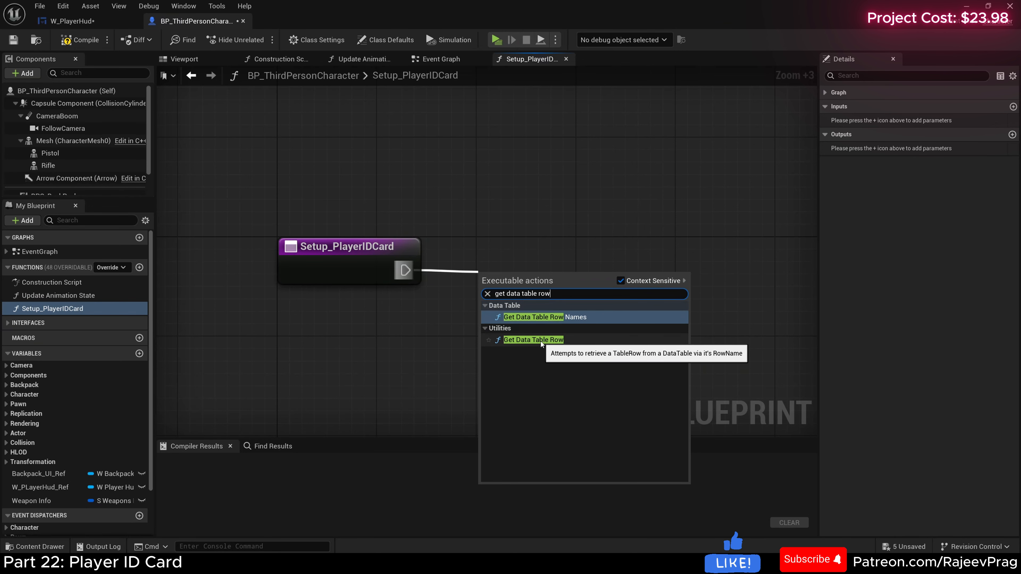
left_click(541, 340)
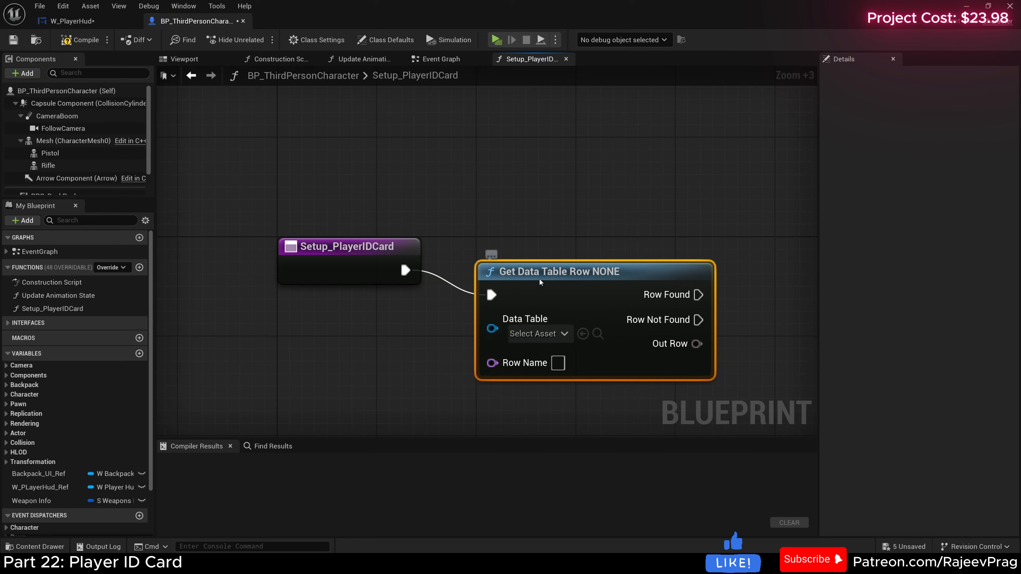
Step: Align the Get Data Table Row node with the entry node, set its data table to DT_PlayerInfo and keep the default row
left_click_drag(667, 367, 667, 342)
right_click_drag(667, 341, 585, 331)
left_click(456, 297)
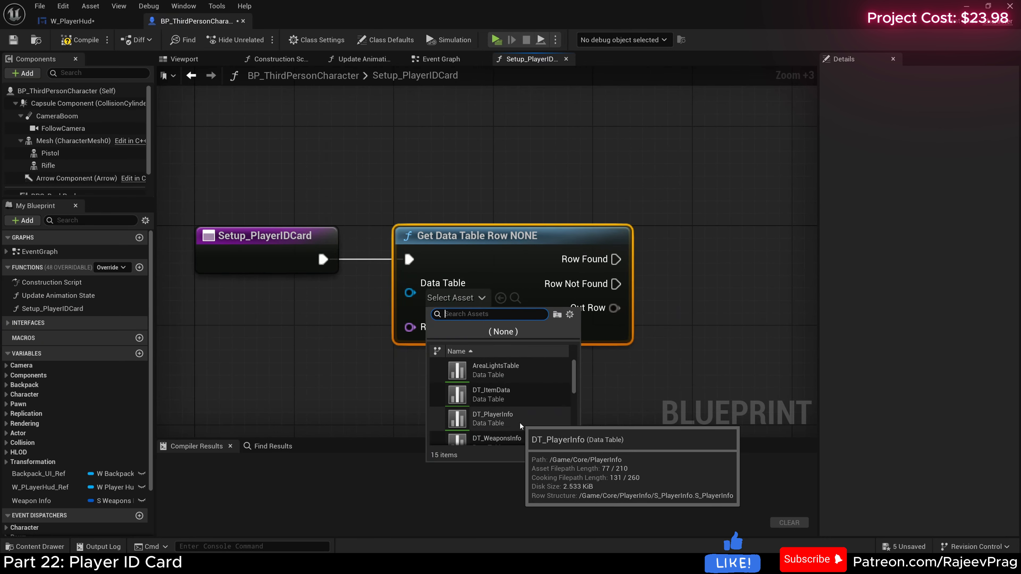
left_click(505, 424)
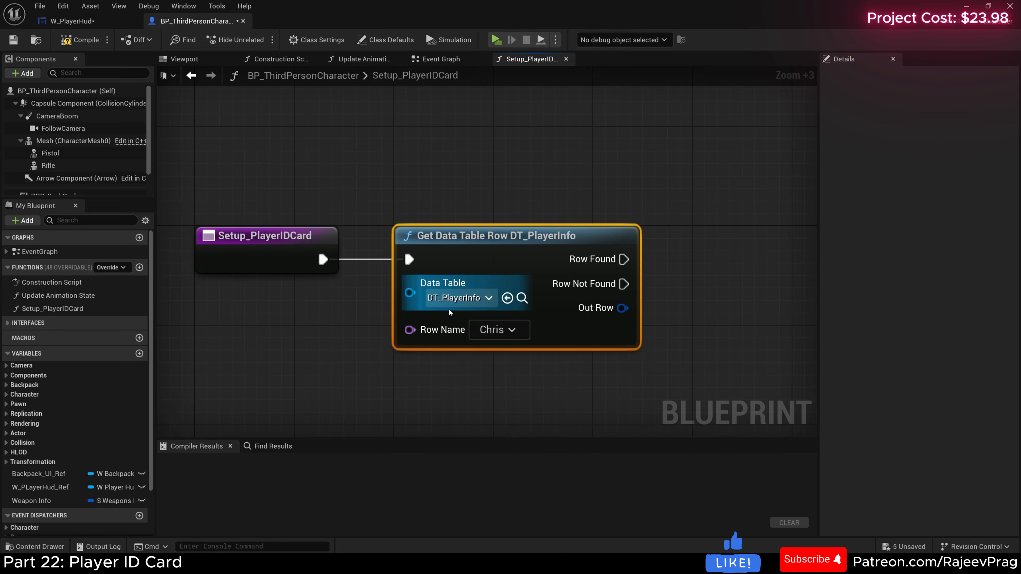
left_click(512, 329)
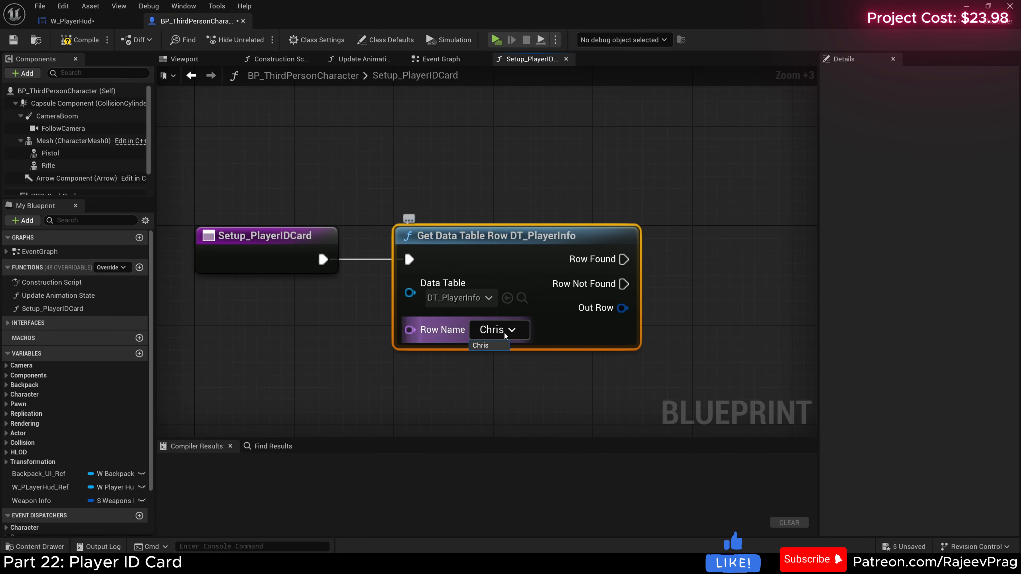
left_click(541, 358)
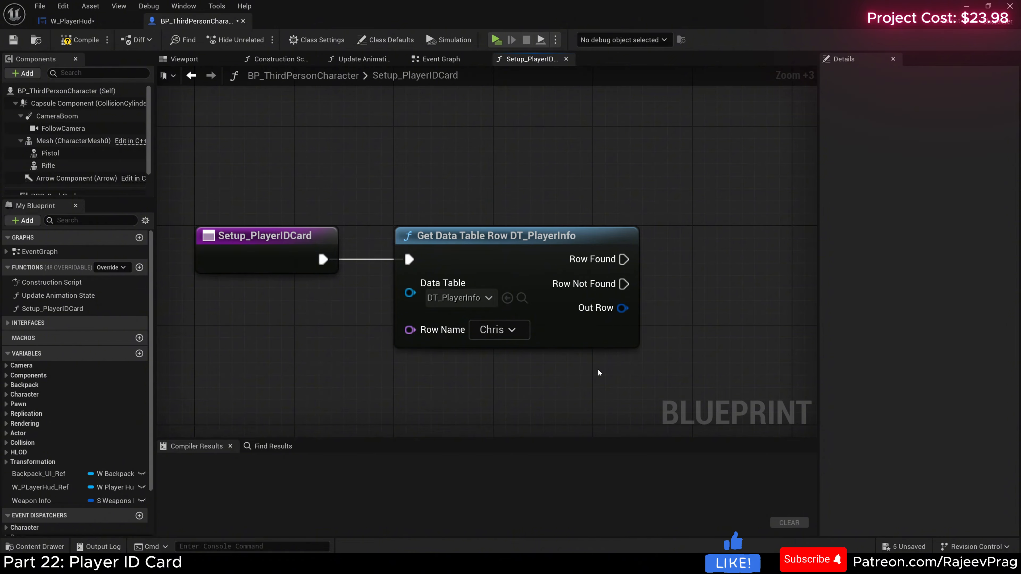
Step: Place a W_PLayerHud_Ref getter above the data table node and check the player ID event's name in W_PlayerHud
right_click_drag(574, 342, 427, 261)
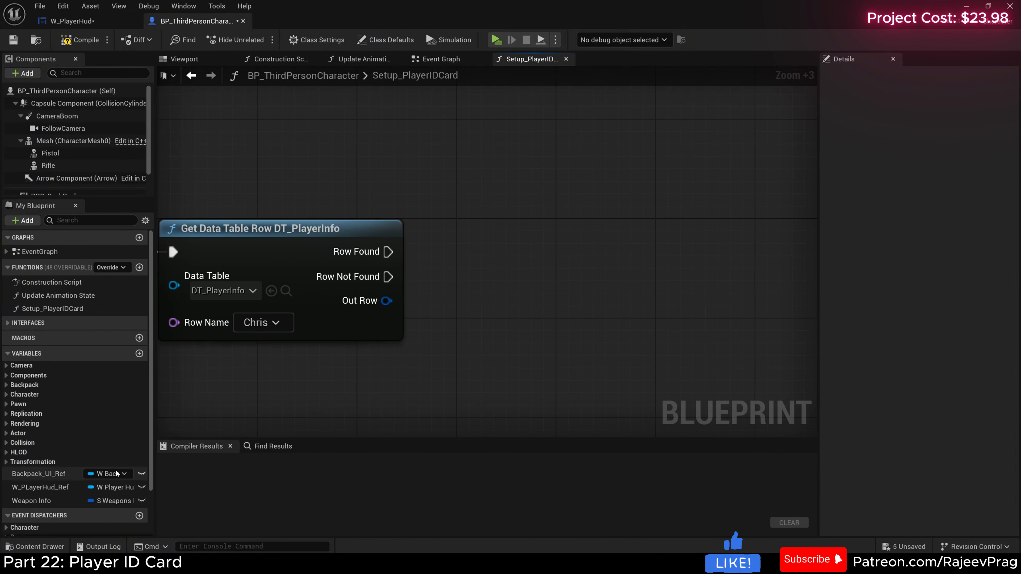
left_click_drag(27, 491, 399, 171)
left_click(438, 192)
left_click(72, 21)
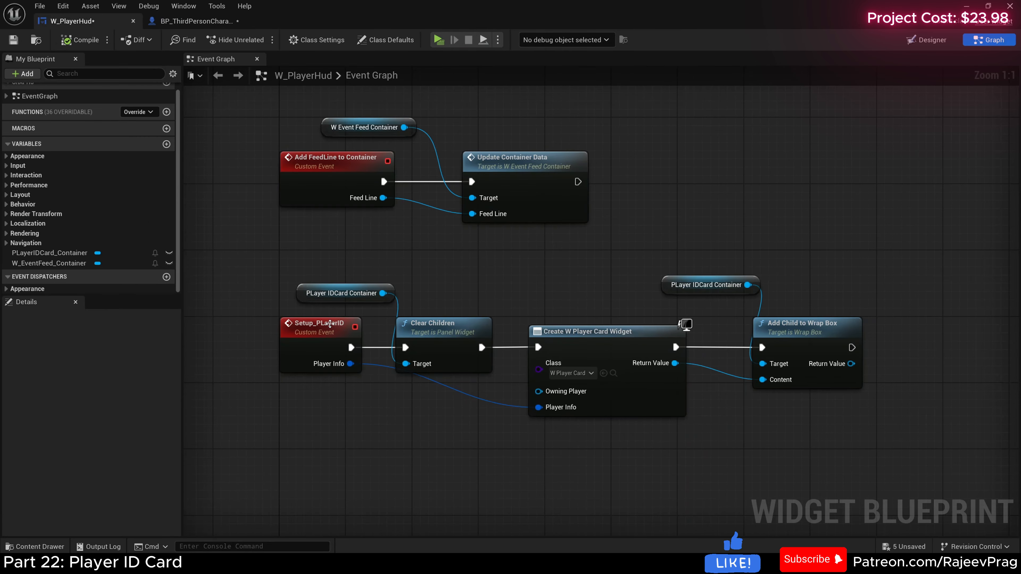
left_click(196, 21)
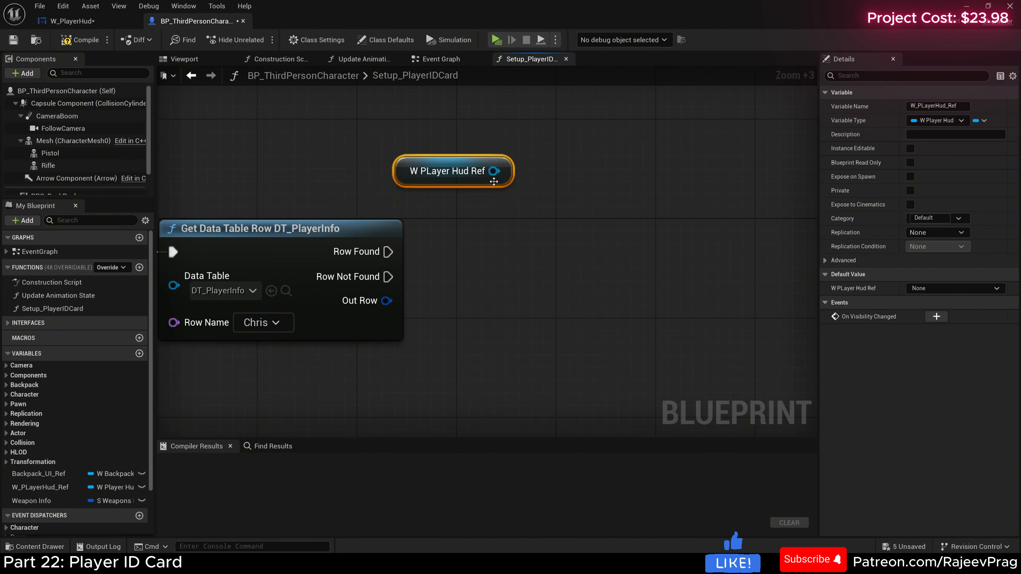
Step: Add a call to the HUD's Setup PLayer ID event, targeting the W_PLayerHud_Ref getter
left_click_drag(494, 171, 501, 262)
type("set ")
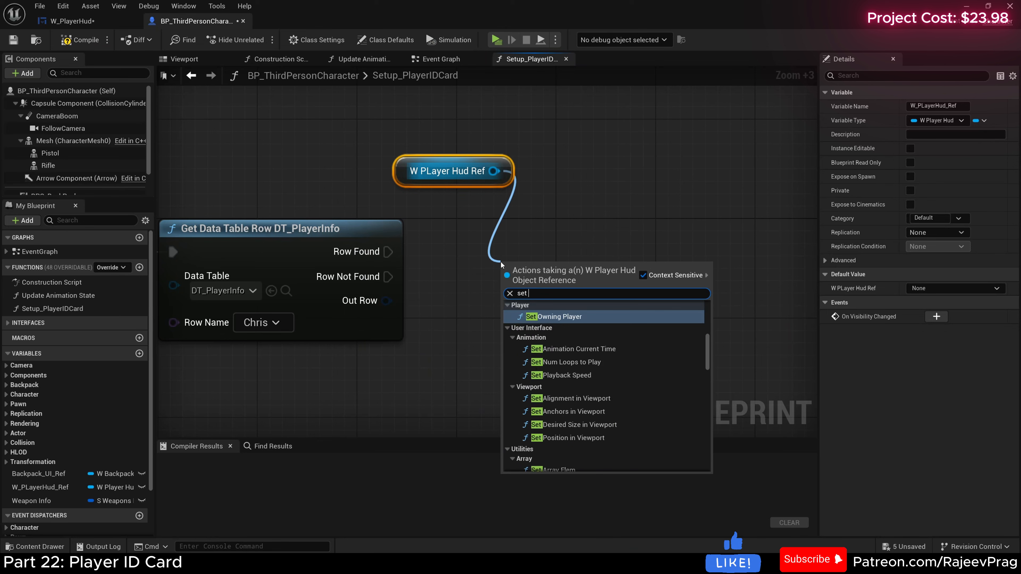
type("up")
key("BackSpace")
type("p")
left_click(545, 317)
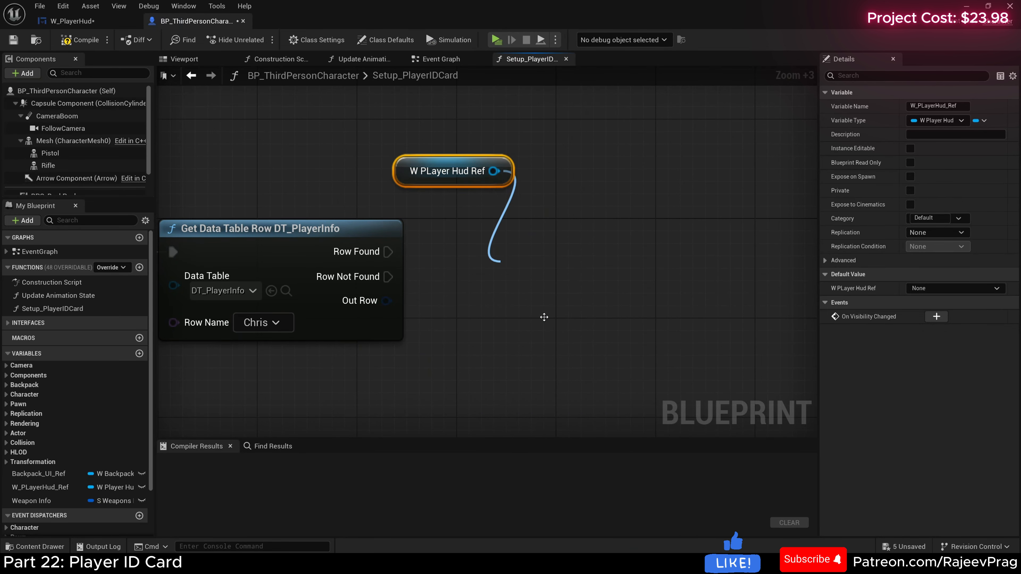
Step: Connect Row Found and Out Row to Setup PLayer ID's execution and Player Info inputs, tidy the nodes, and compile and save the blueprint
left_click_drag(388, 251, 496, 290)
left_click_drag(547, 262, 554, 232)
left_click_drag(384, 301, 510, 299)
left_click_drag(579, 232, 592, 232)
scroll(487, 269, "down", 4)
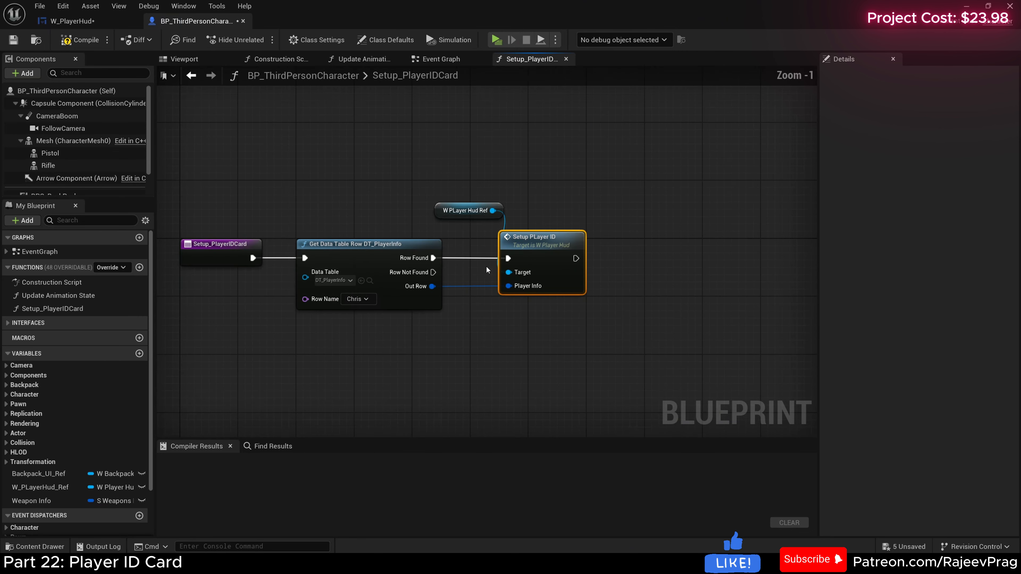
right_click_drag(487, 270, 524, 276)
left_click(80, 40)
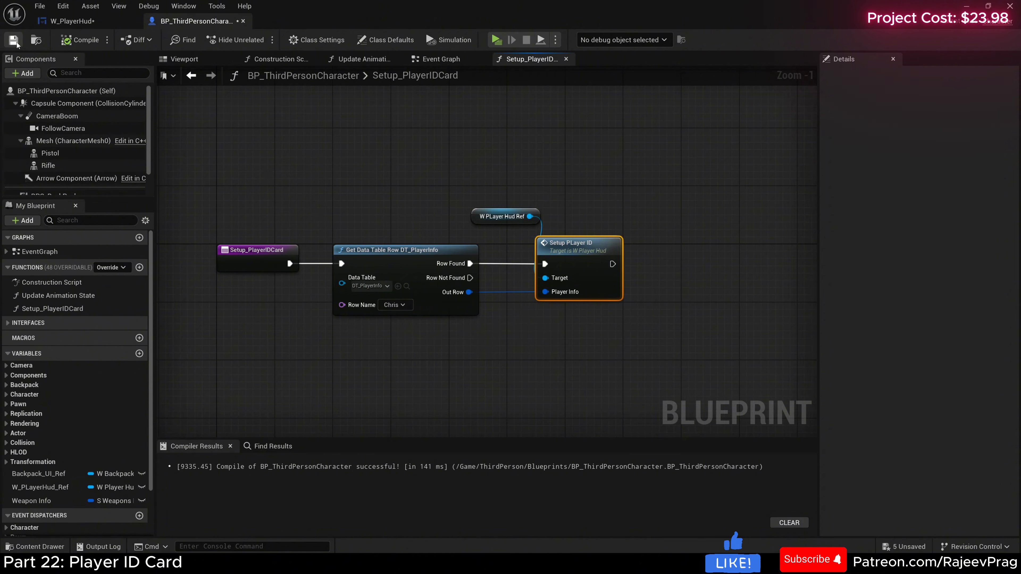
left_click(16, 41)
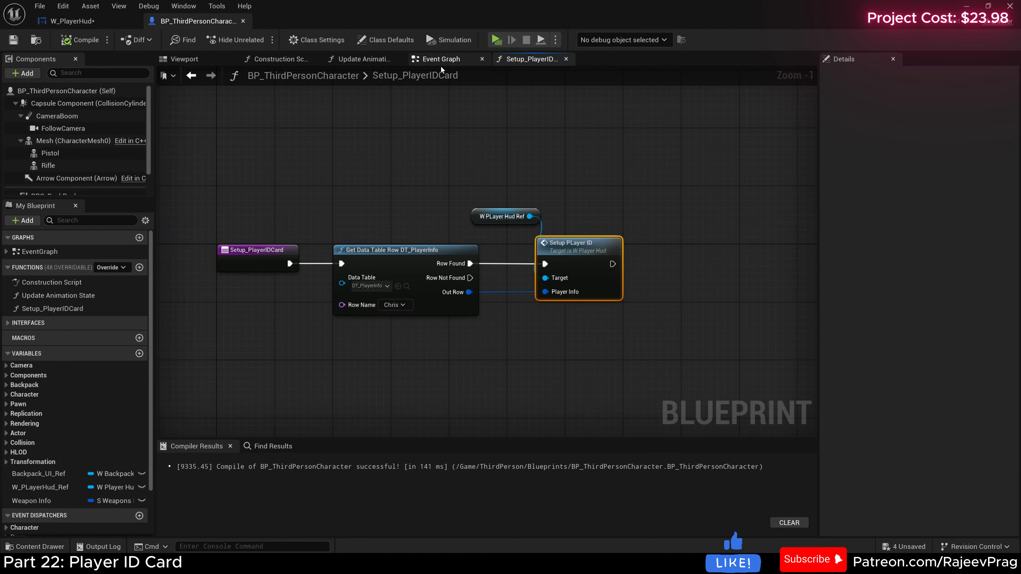
Step: Call Setup_PlayerIDCard after Update Animation State in the Event Graph, compile and save the blueprint, and start a play test
left_click(441, 59)
left_click_drag(43, 312, 580, 271)
left_click(80, 40)
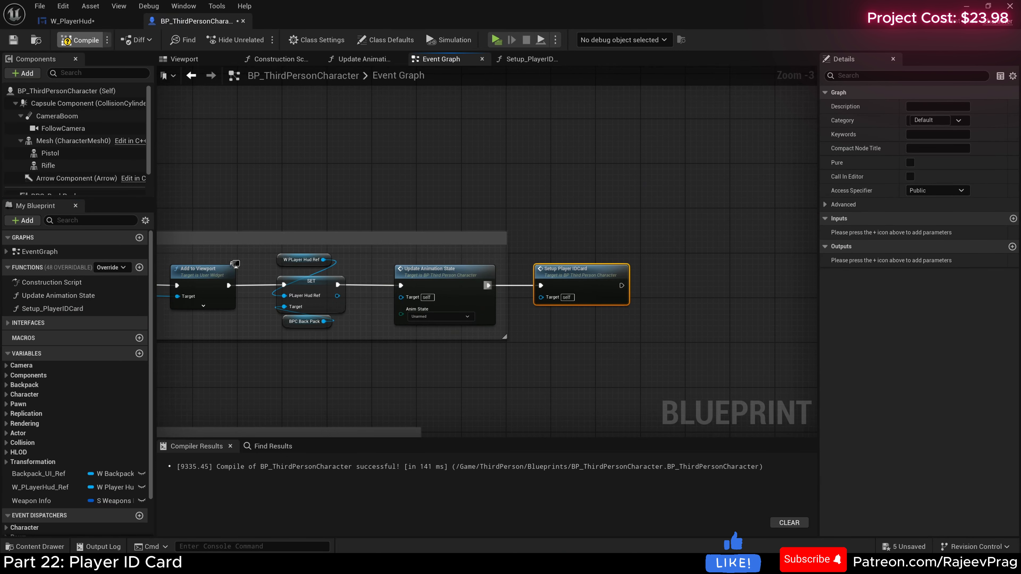
key("ctrl+s")
left_click(496, 40)
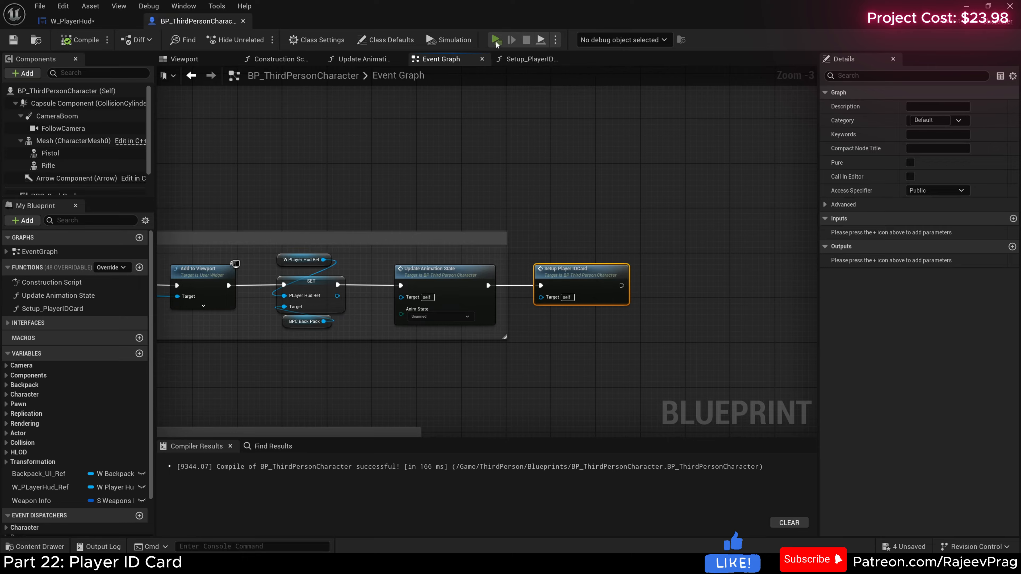